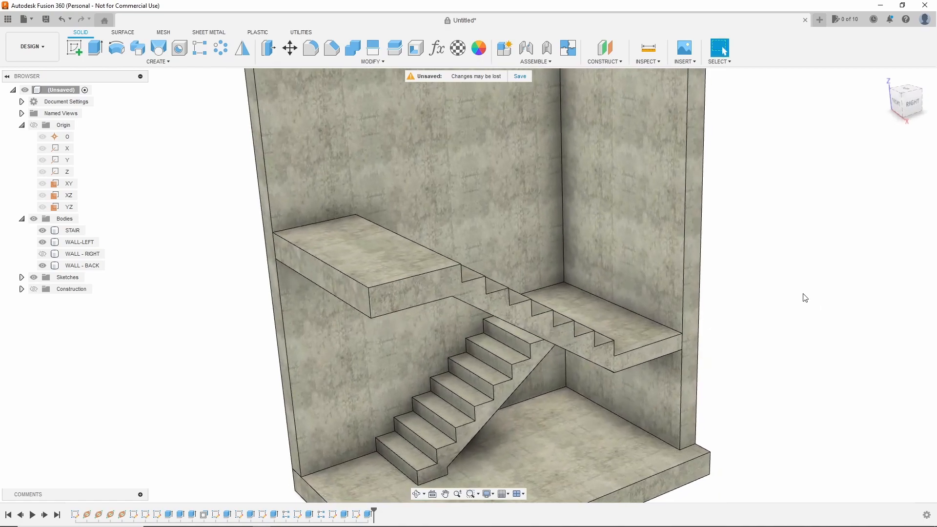
# Examine the concrete staircase model with its landings, walls and floor slab from several angles and distances.
pyautogui.scroll(3, 793, 403)
pyautogui.keyDown('shift'); pyautogui.moveTo(767, 399); pyautogui.dragTo(768, 396, button='middle'); pyautogui.keyUp('shift')
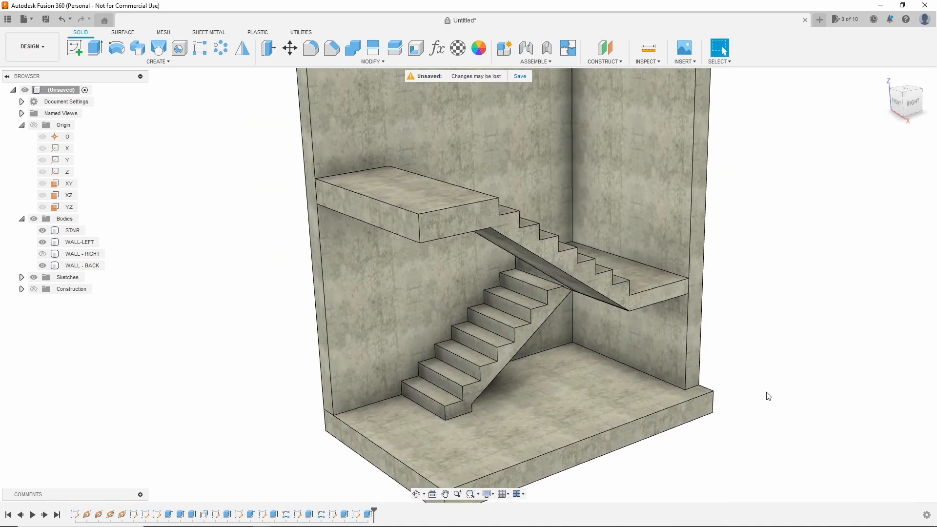
pyautogui.scroll(-2, 589, 365)
pyautogui.scroll(2, 721, 264)
pyautogui.scroll(-2, 711, 271)
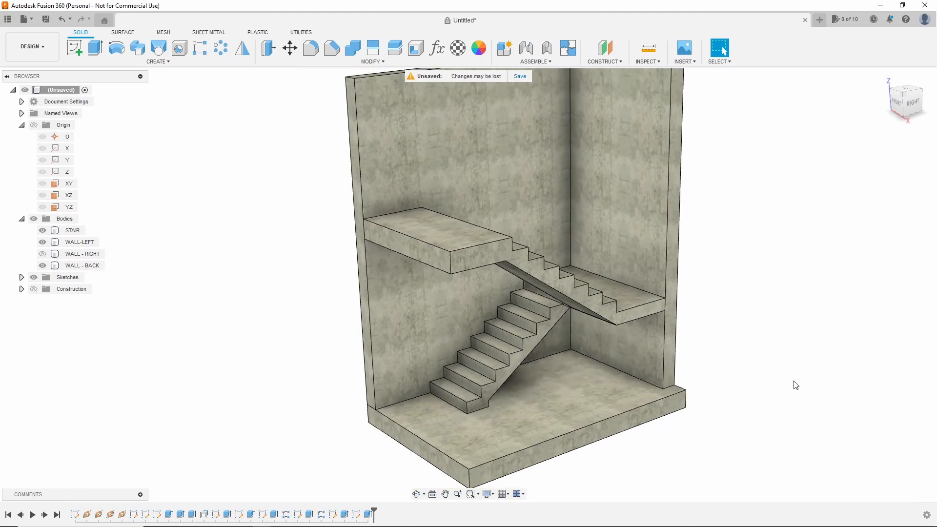
pyautogui.scroll(1, 805, 428)
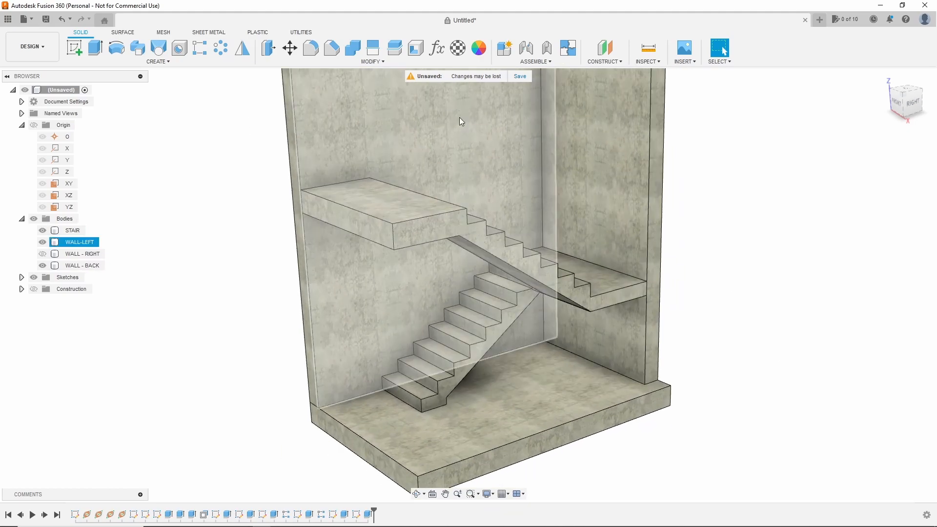
pyautogui.scroll(-2, 427, 292)
pyautogui.scroll(2, 671, 282)
pyautogui.scroll(2, 672, 283)
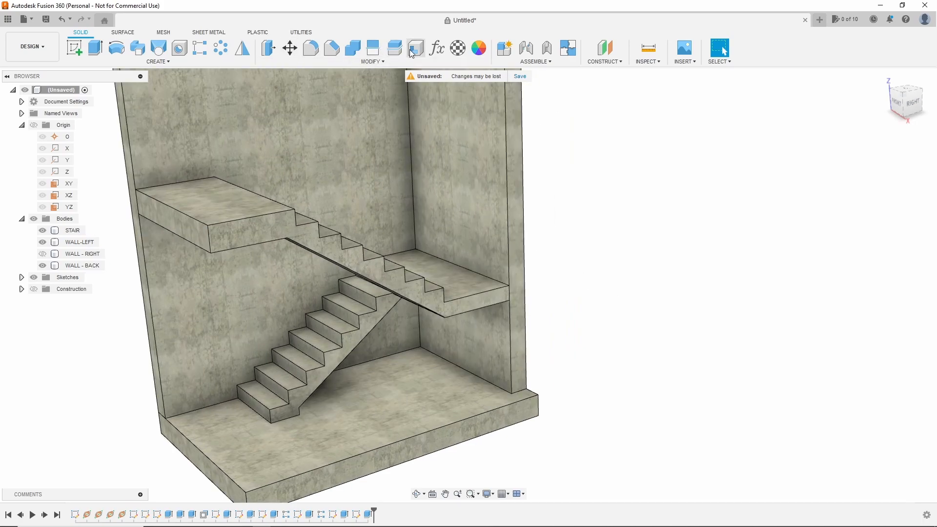
pyautogui.click(461, 122)
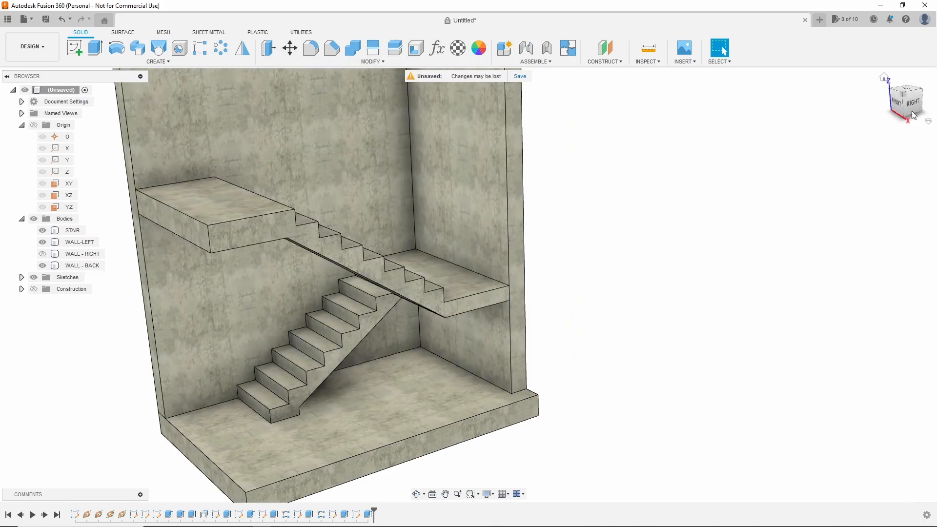
pyautogui.click(903, 94)
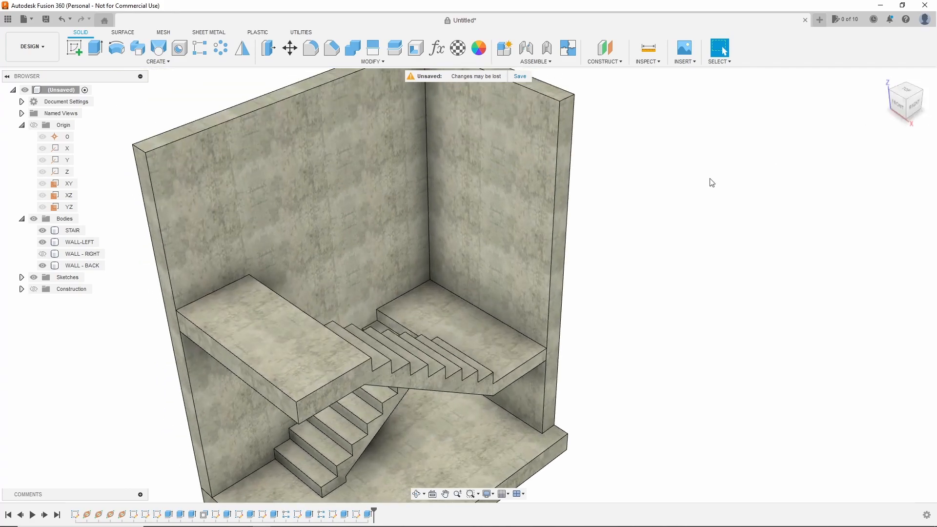
pyautogui.click(426, 183)
pyautogui.keyDown('shift'); pyautogui.moveTo(425, 182); pyautogui.dragTo(426, 204, button='middle'); pyautogui.keyUp('shift')
pyautogui.press('Escape')
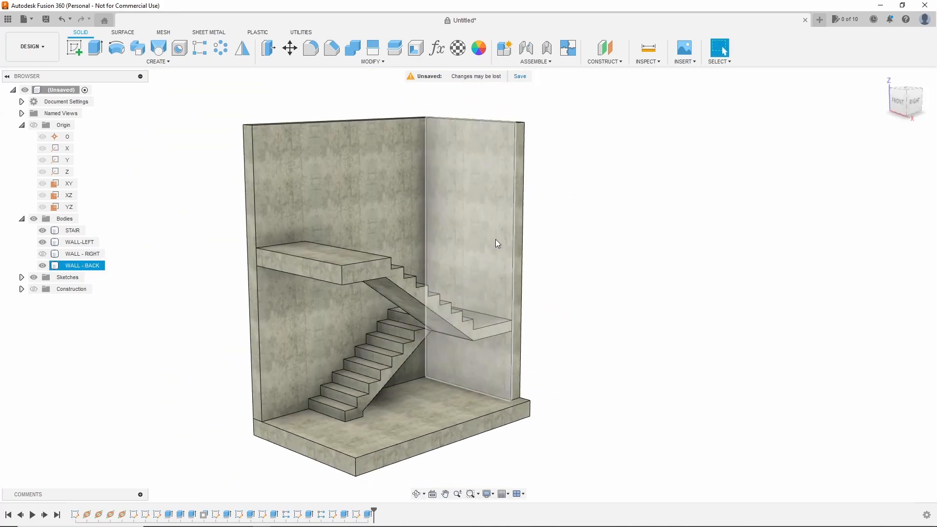
pyautogui.scroll(2, 613, 400)
pyautogui.scroll(2, 546, 318)
pyautogui.scroll(-1, 567, 252)
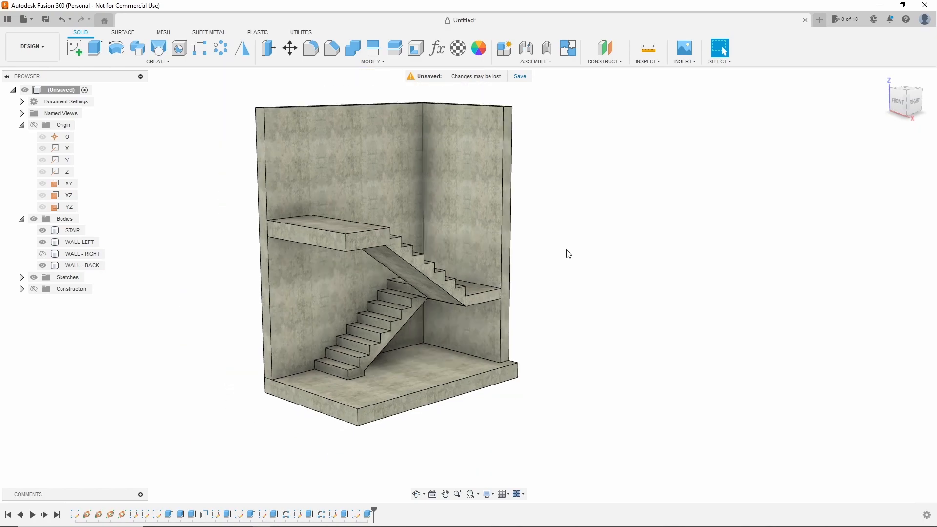
pyautogui.scroll(1, 612, 129)
pyautogui.scroll(1, 610, 143)
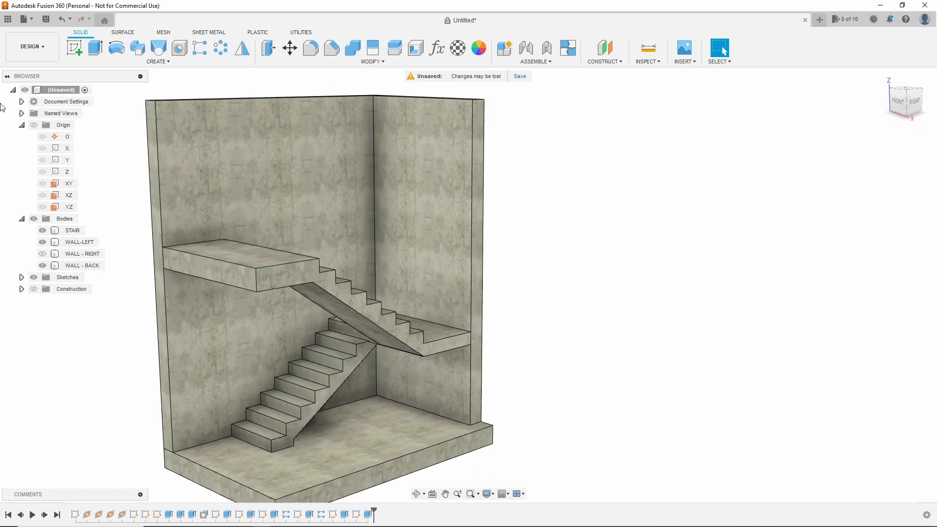
# Collapse the Origin and Bodies folders and the whole component tree in the browser.
pyautogui.click(22, 125)
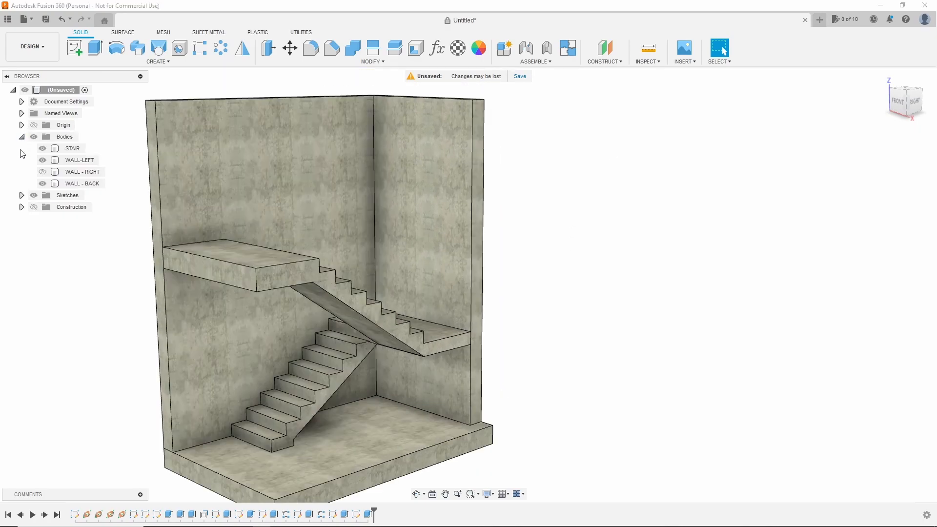
pyautogui.click(20, 136)
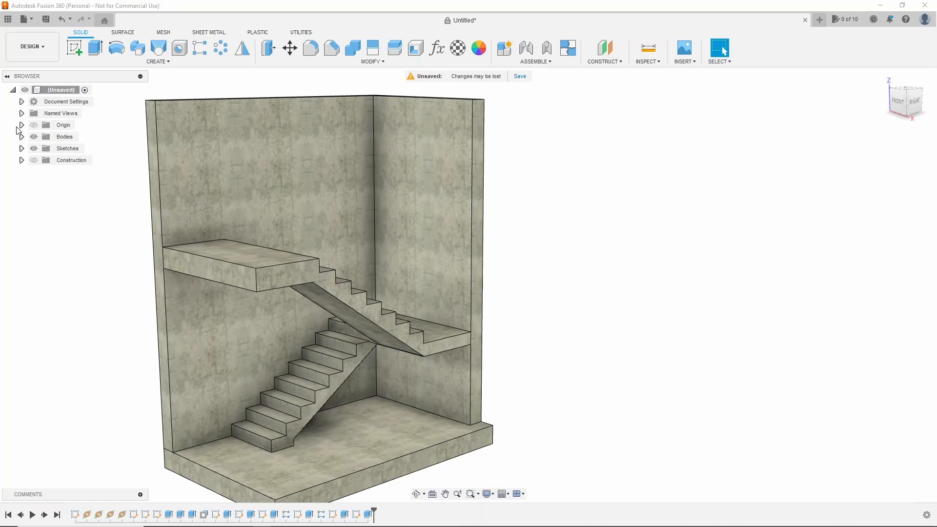
pyautogui.click(13, 90)
# Set the user parameter height to 3500 mm for the staircase model.
pyautogui.moveTo(431, 326); pyautogui.dragTo(372, 327, button='middle')
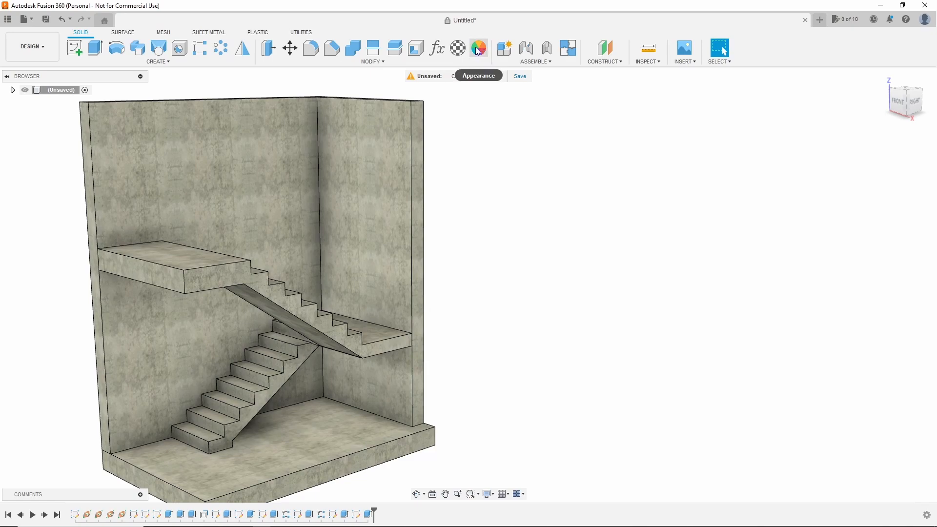
pyautogui.click(436, 48)
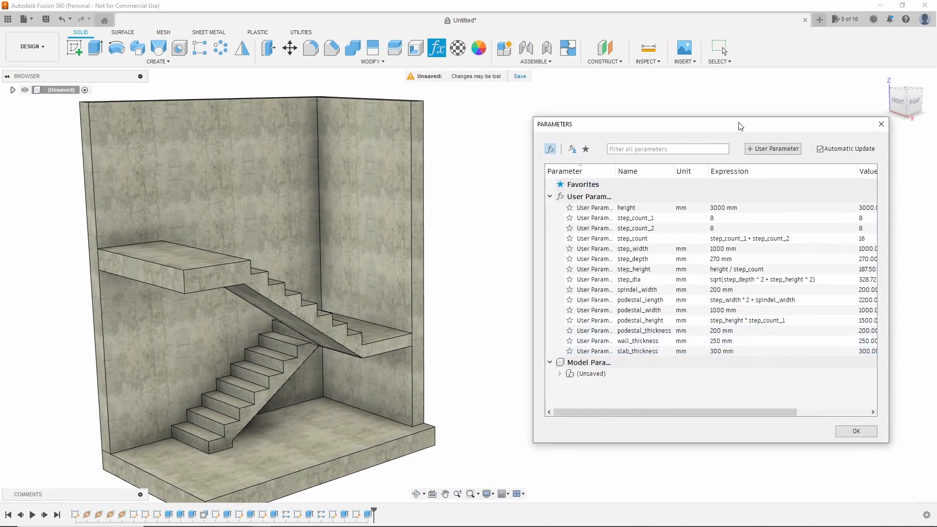
pyautogui.moveTo(747, 127); pyautogui.dragTo(723, 126)
pyautogui.doubleClick(738, 207)
pyautogui.write('3500')
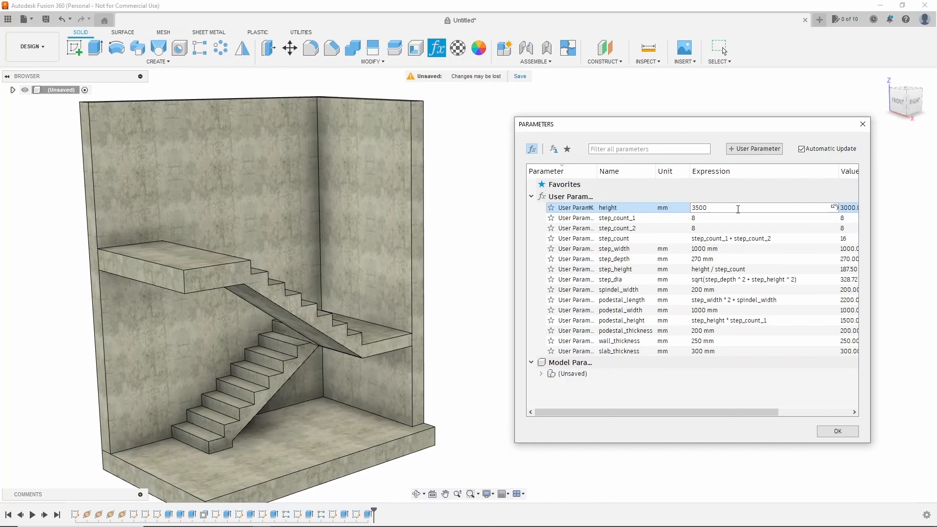
pyautogui.press('Return')
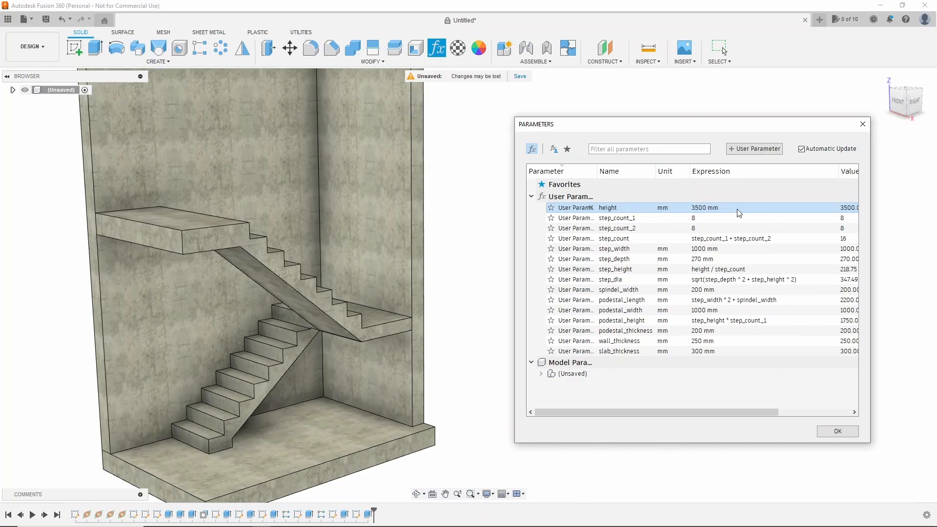
# Set the user parameter step_count_1 to 9 and step_count_2 to 11.
pyautogui.doubleClick(713, 218)
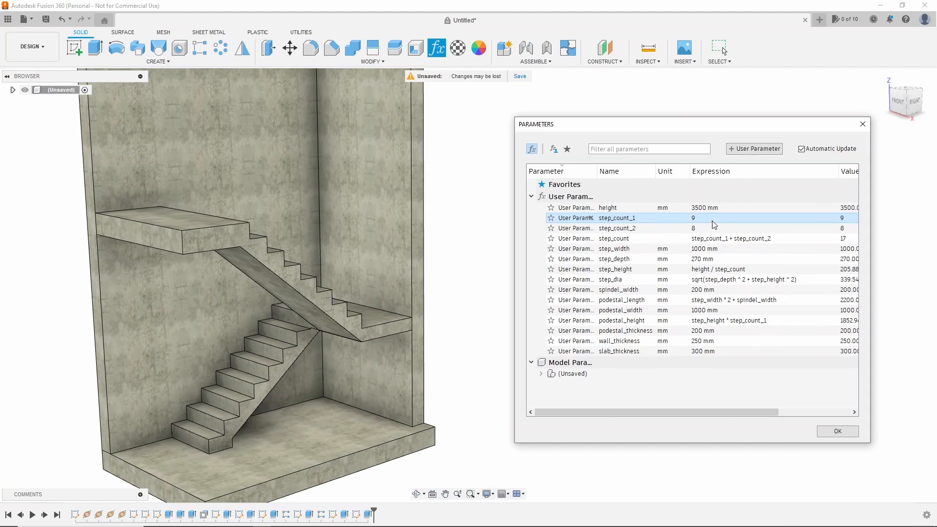
pyautogui.press('Return')
pyautogui.doubleClick(719, 227)
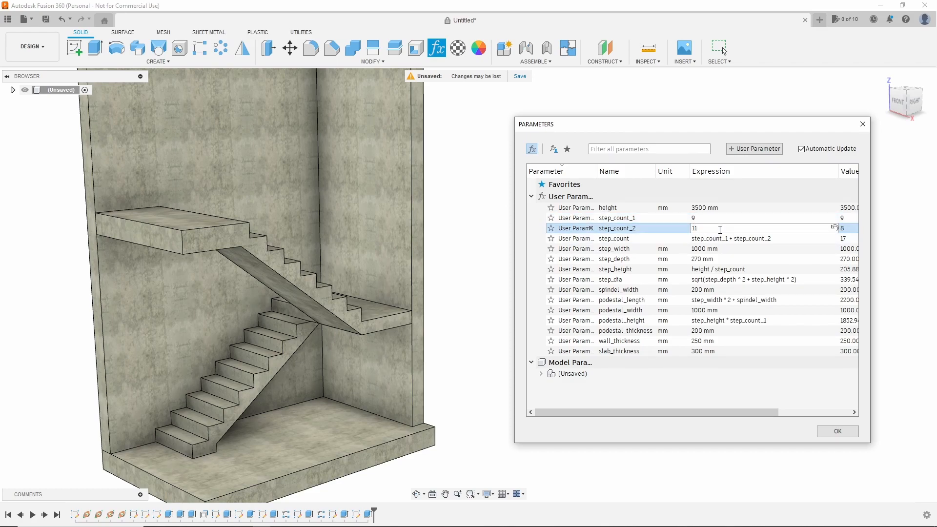
pyautogui.press('Return')
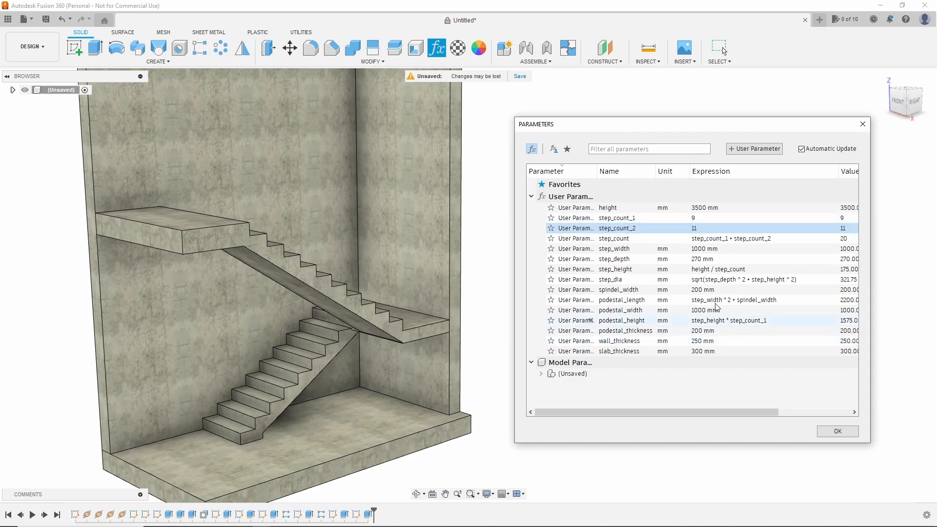
# Set the user parameter step_width to 1200 mm.
pyautogui.doubleClick(742, 249)
pyautogui.write('1200')
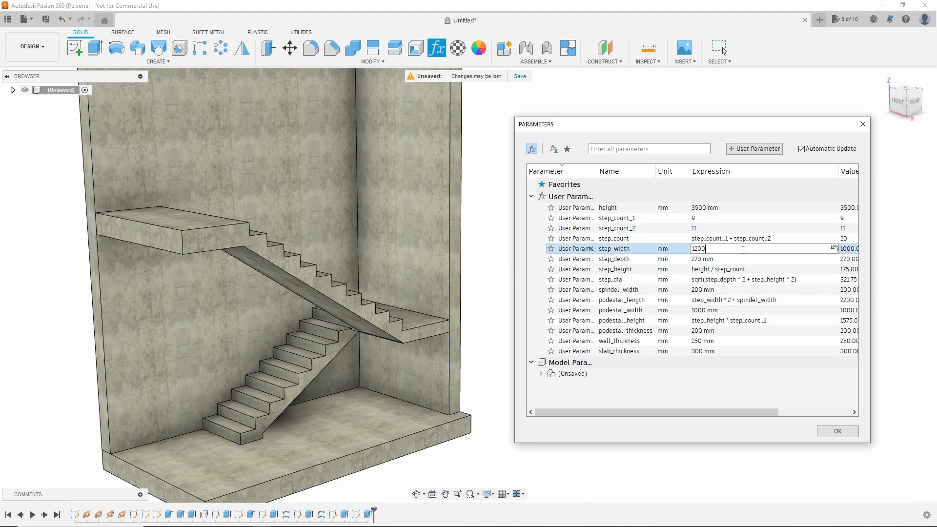
pyautogui.press('Return')
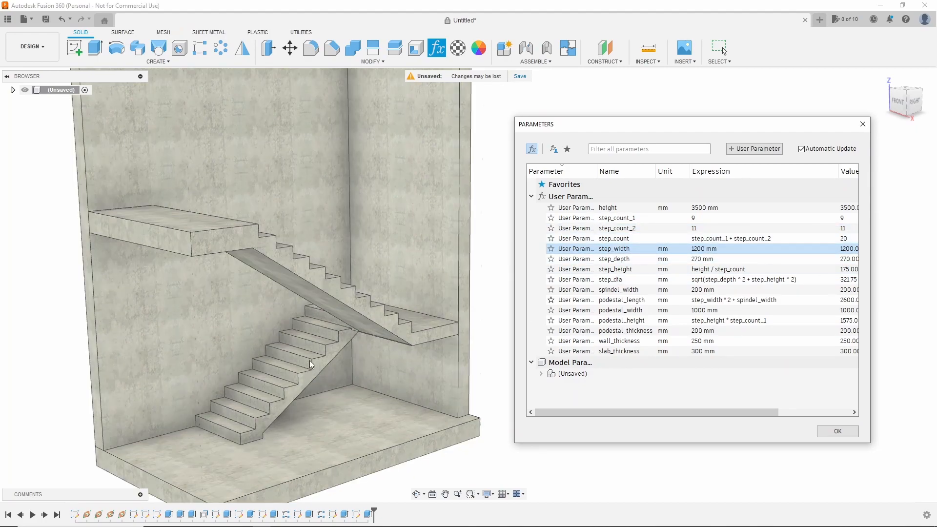
# Set the user parameter spindel_width to 500 mm and accept the parameter changes.
pyautogui.keyDown('shift'); pyautogui.moveTo(337, 298); pyautogui.dragTo(378, 385, button='middle'); pyautogui.keyUp('shift')
pyautogui.scroll(3, 358, 196)
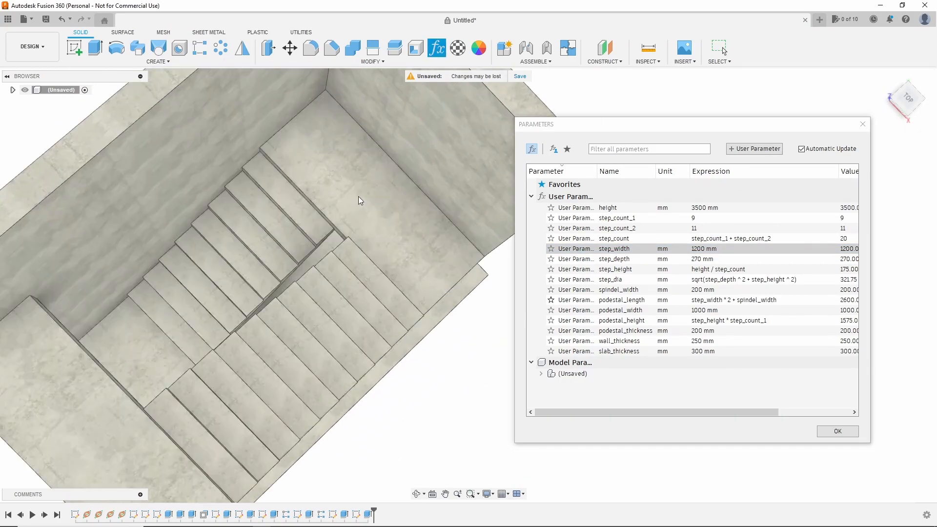
pyautogui.doubleClick(734, 289)
pyautogui.write('500')
pyautogui.press('Return')
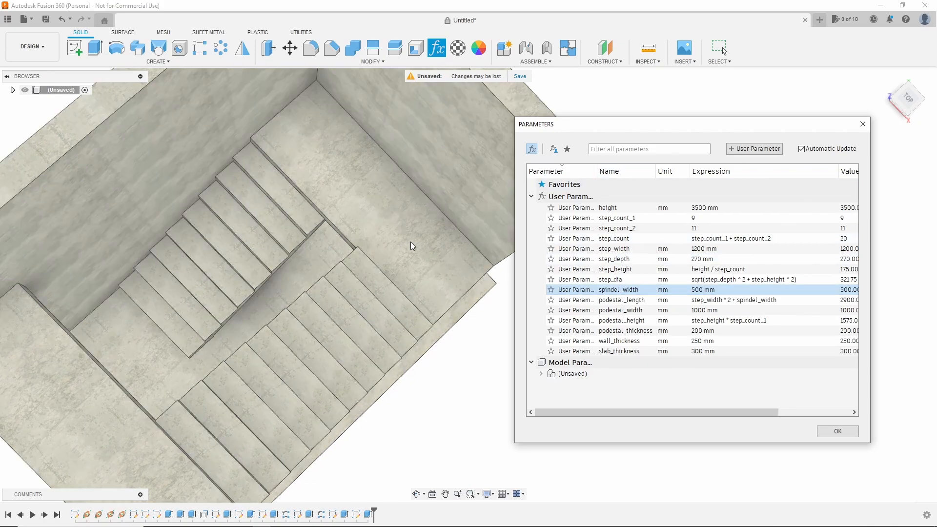
pyautogui.keyDown('shift'); pyautogui.moveTo(411, 241); pyautogui.dragTo(358, 222, button='middle'); pyautogui.keyUp('shift')
pyautogui.click(838, 430)
# Examine the updated staircase from the front, including the underside of the upper flight.
pyautogui.scroll(-3, 400, 288)
pyautogui.keyDown('shift'); pyautogui.moveTo(424, 279); pyautogui.dragTo(430, 306, button='middle'); pyautogui.keyUp('shift')
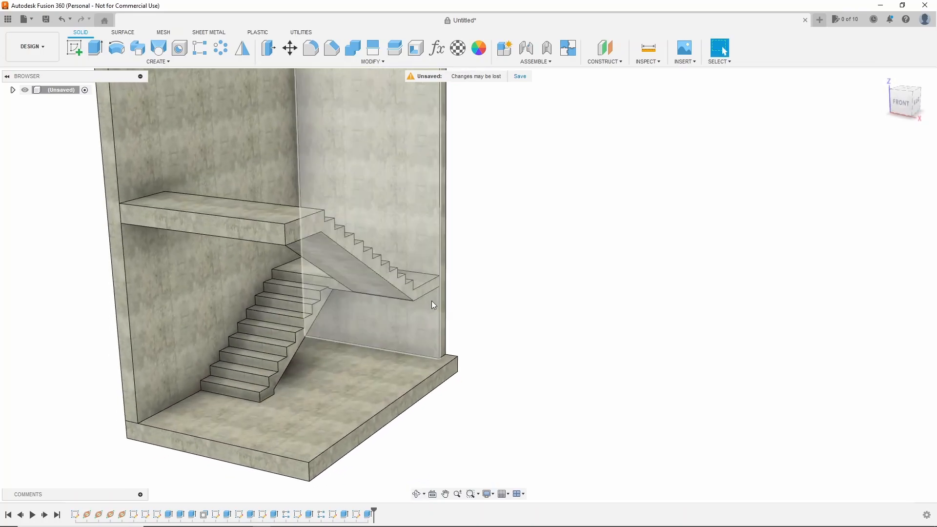
pyautogui.keyDown('shift'); pyautogui.moveTo(353, 263); pyautogui.dragTo(343, 272, button='middle'); pyautogui.keyUp('shift')
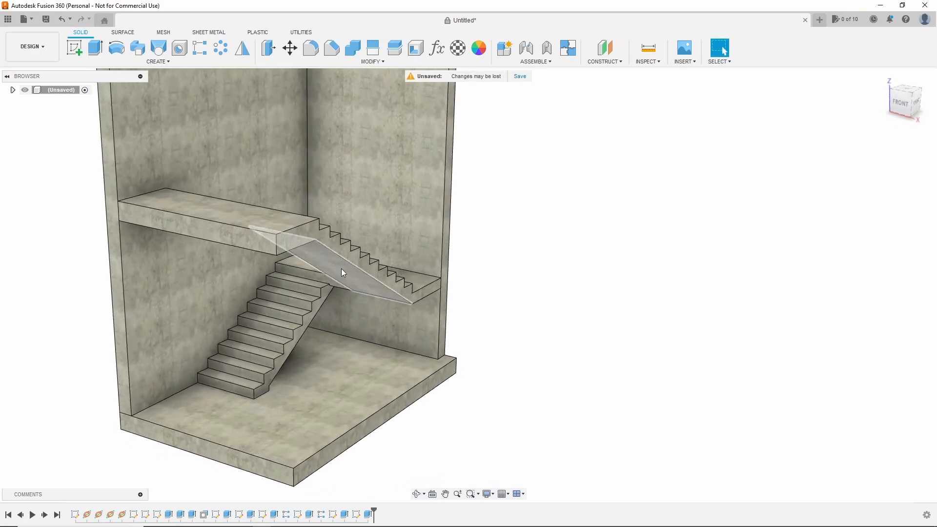
pyautogui.scroll(-3, 360, 287)
pyautogui.keyDown('shift'); pyautogui.middleClick(381, 211); pyautogui.keyUp('shift')
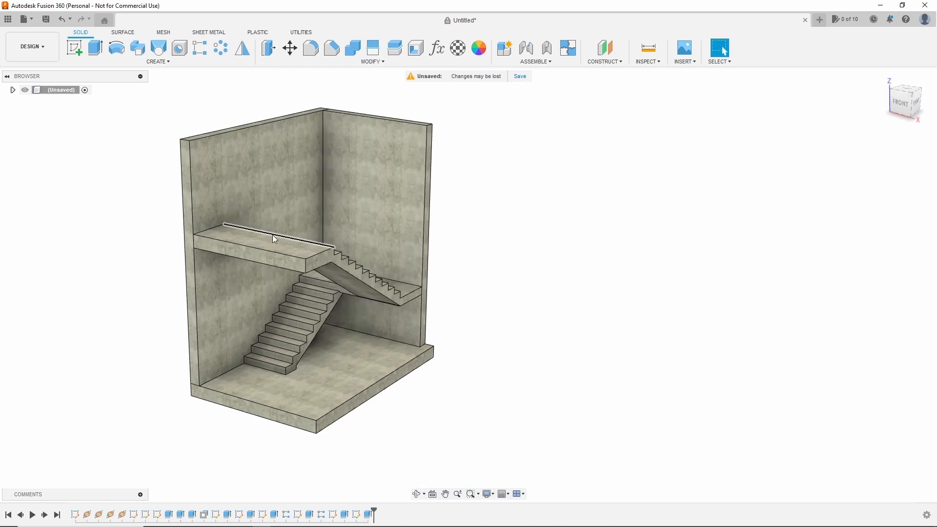
pyautogui.scroll(2, 263, 220)
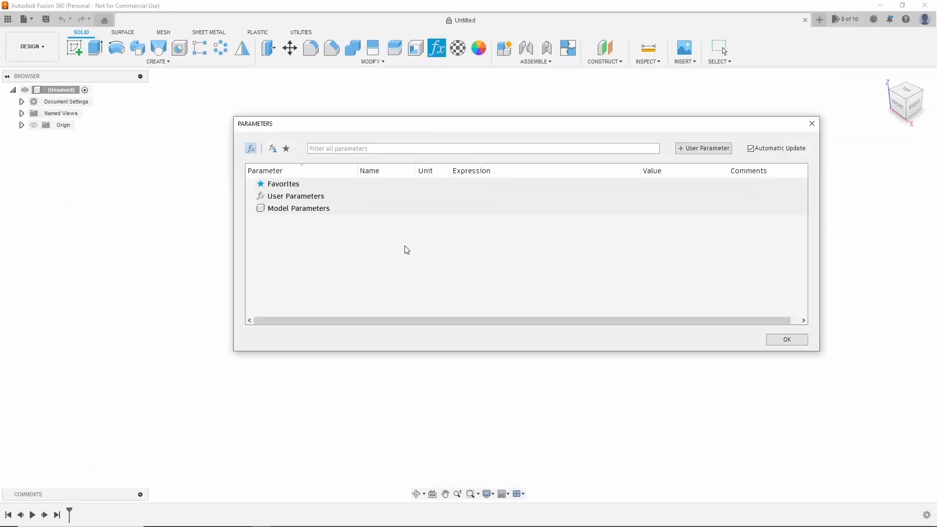
# Add a user parameter named height with the value 3000 mm in the empty design.
pyautogui.click(703, 148)
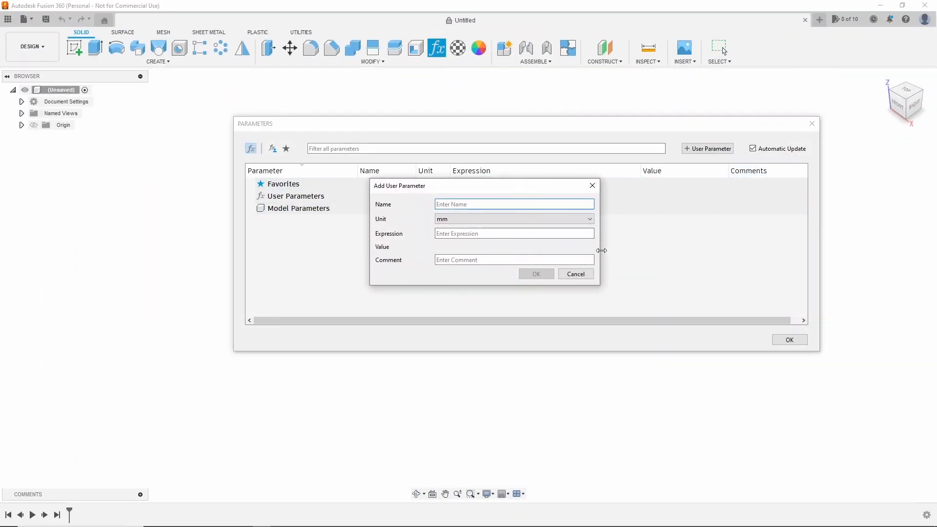
pyautogui.write('height')
pyautogui.click(483, 233)
pyautogui.write('3000')
pyautogui.click(548, 274)
# Add a unitless user parameter named step_count_1 with the value 8.
pyautogui.click(705, 149)
pyautogui.write('step_count_1')
pyautogui.click(565, 221)
pyautogui.click(530, 229)
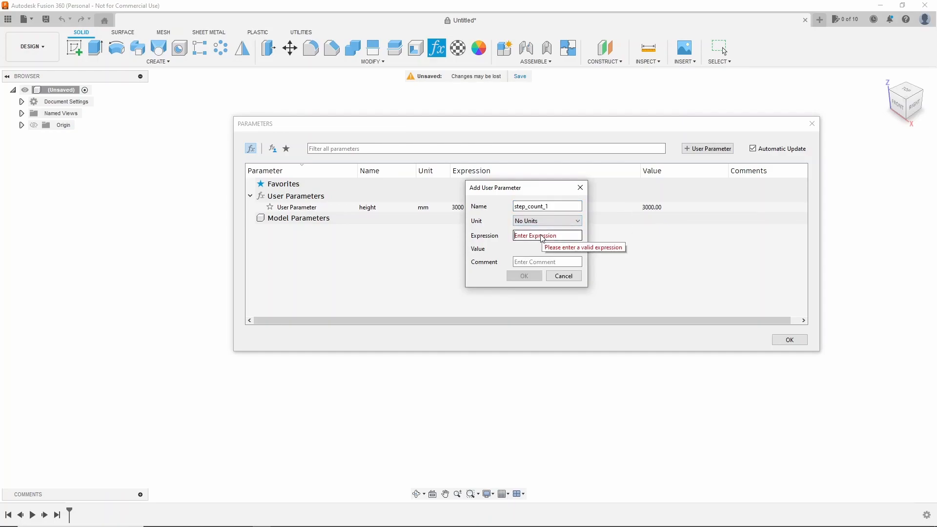
pyautogui.write('8')
pyautogui.click(513, 276)
# Add a unitless user parameter named step_count_2 with the value 8.
pyautogui.click(707, 148)
pyautogui.write('step_count_2')
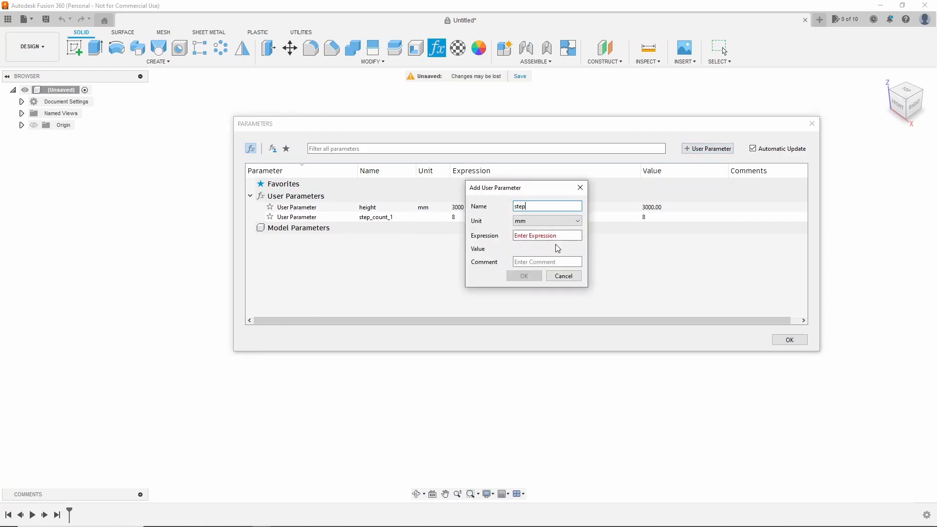
pyautogui.click(544, 221)
pyautogui.click(544, 229)
pyautogui.write('8')
pyautogui.click(511, 277)
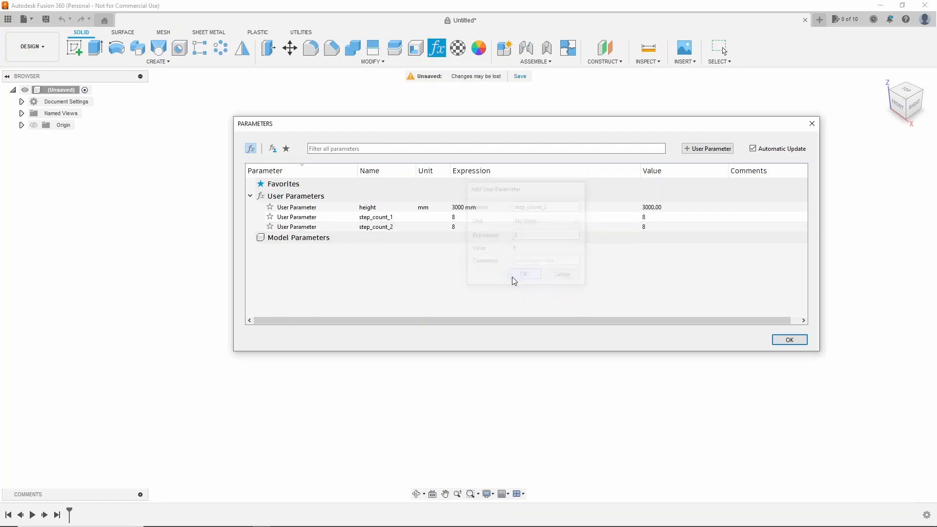
# Add a unitless user parameter named step_count with the expression step_count_1 + step_count_2.
pyautogui.write('step_')
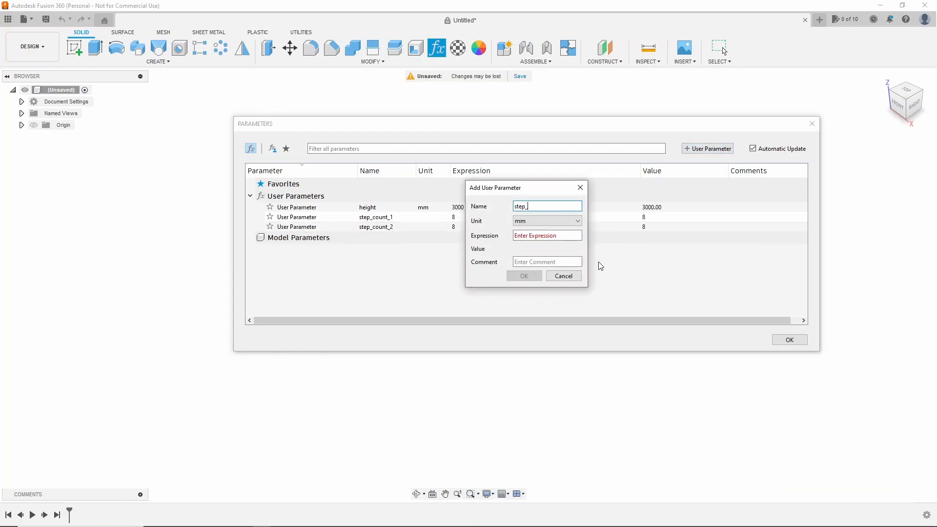
pyautogui.write('count')
pyautogui.click(558, 221)
pyautogui.click(556, 230)
pyautogui.click(542, 236)
pyautogui.write('step_count_1')
pyautogui.click(547, 251)
pyautogui.write('+ step_count_2')
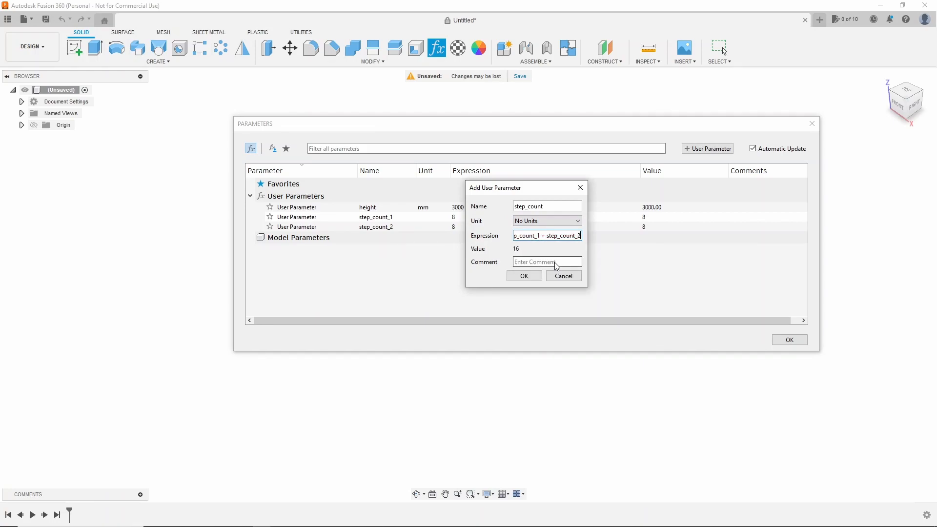
pyautogui.click(523, 276)
# Add a user parameter named step_width with the value 1000 mm.
pyautogui.press('Return')
pyautogui.write('st')
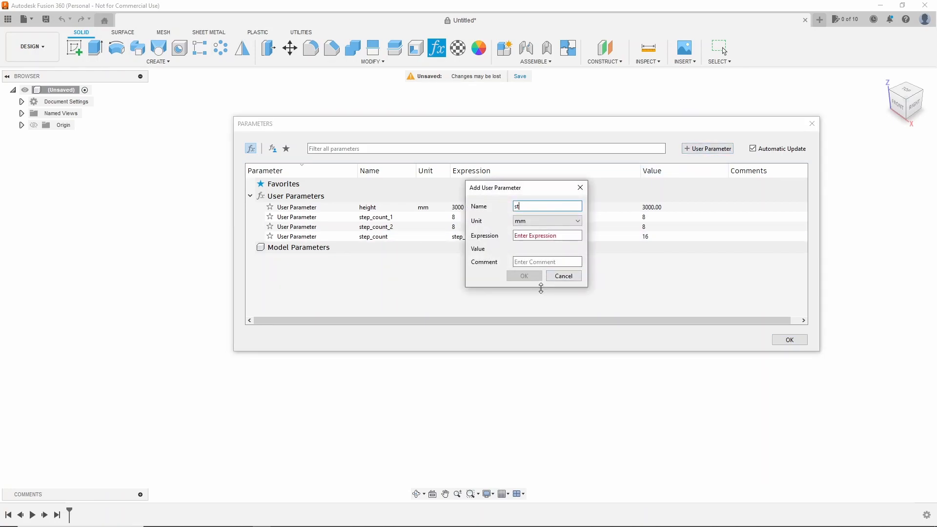
pyautogui.write('ep_width')
pyautogui.click(556, 236)
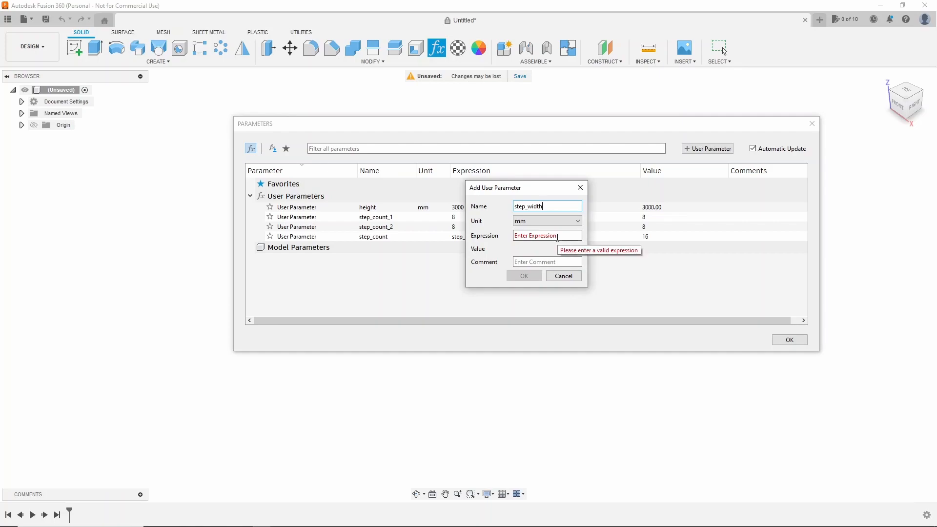
pyautogui.write('1000')
pyautogui.click(519, 277)
# Add a user parameter named step_depth with the value 270 mm.
pyautogui.click(688, 147)
pyautogui.write('step_depth')
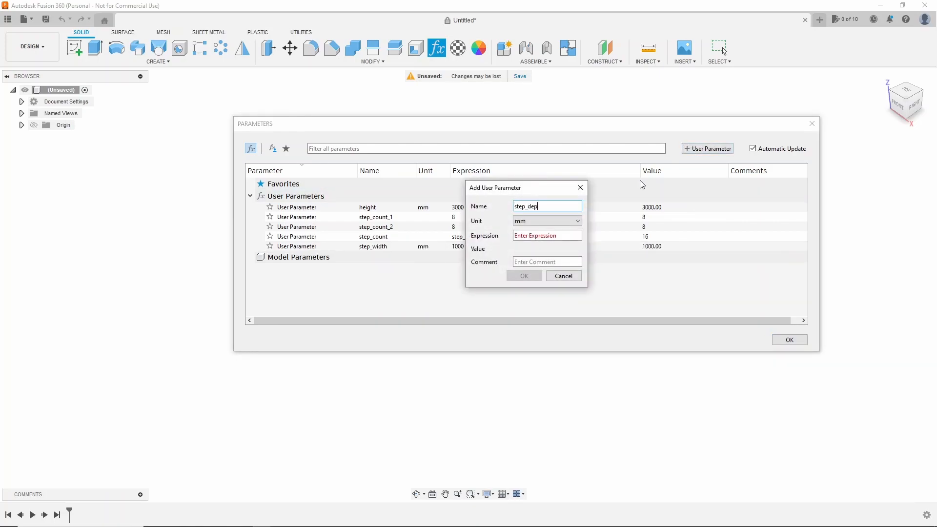
pyautogui.click(578, 235)
pyautogui.write('270')
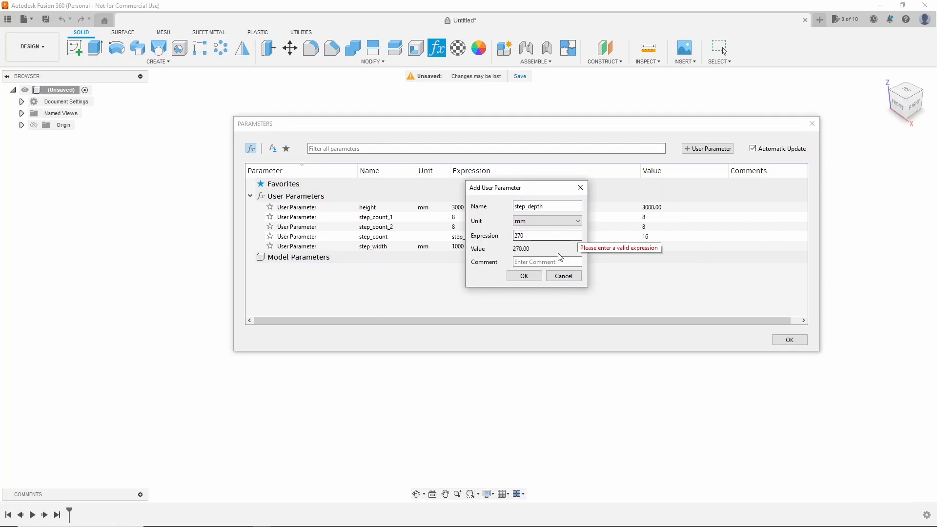
pyautogui.press('Return')
# Add a user parameter in mm named step_height with the expression height / step_count.
pyautogui.click(715, 150)
pyautogui.write('step_height')
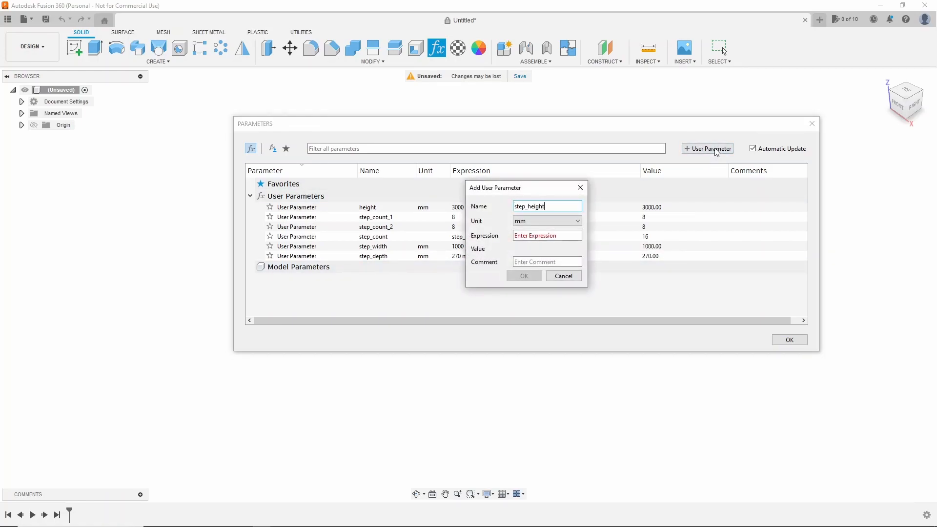
pyautogui.click(565, 235)
pyautogui.write('height')
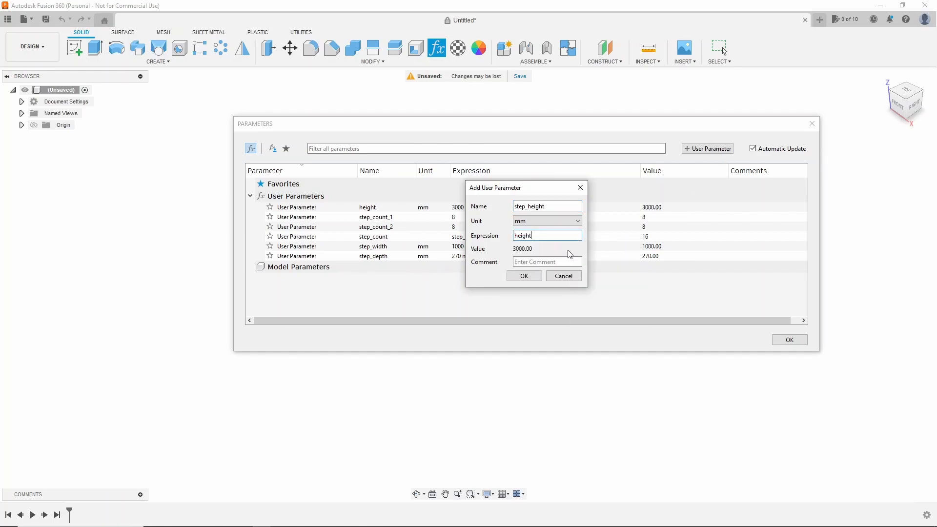
pyautogui.write(' / step_count')
pyautogui.click(523, 276)
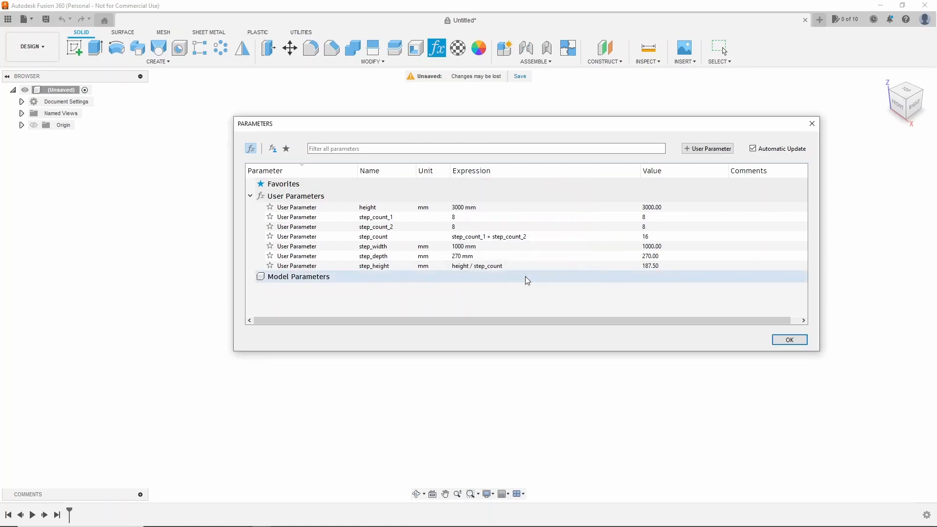
# Add a user parameter in mm named step_dia with the expression sqrt(step_depth^2 + step_height^2).
pyautogui.click(725, 149)
pyautogui.write('step_dia')
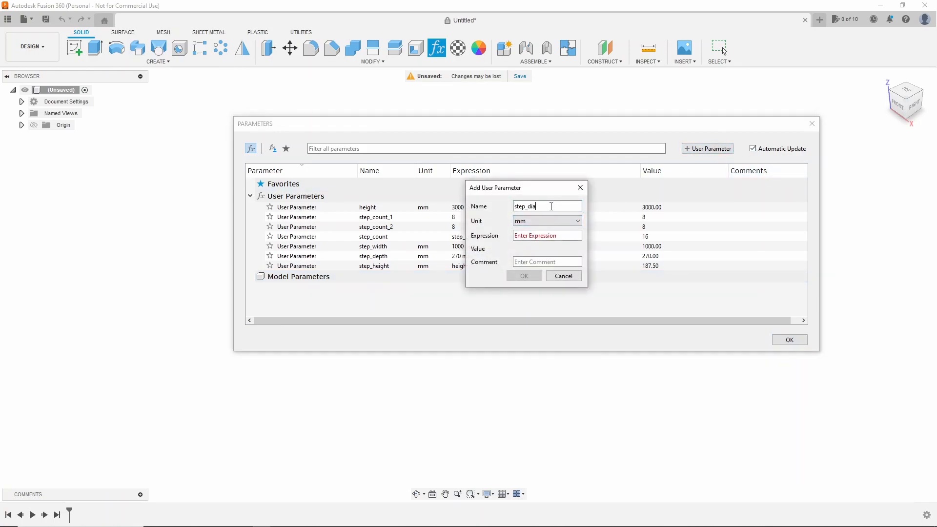
pyautogui.click(543, 236)
pyautogui.write('sqrt( )')
pyautogui.click(538, 252)
pyautogui.write('step_depth^')
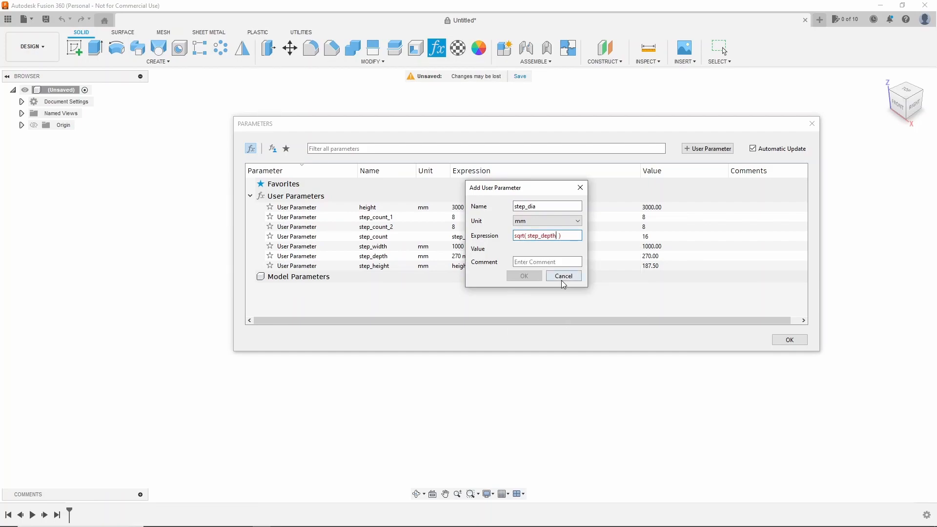
pyautogui.write('2 + step_')
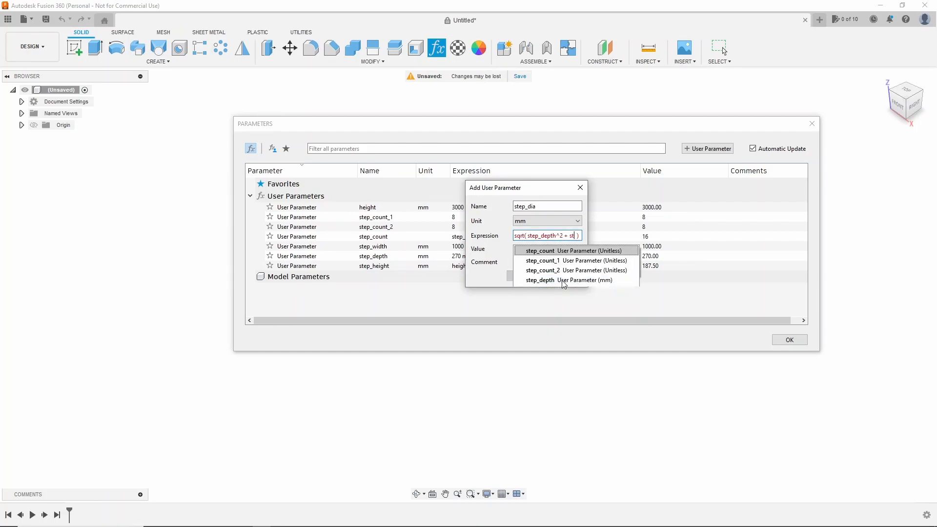
pyautogui.click(580, 279)
pyautogui.write('^^')
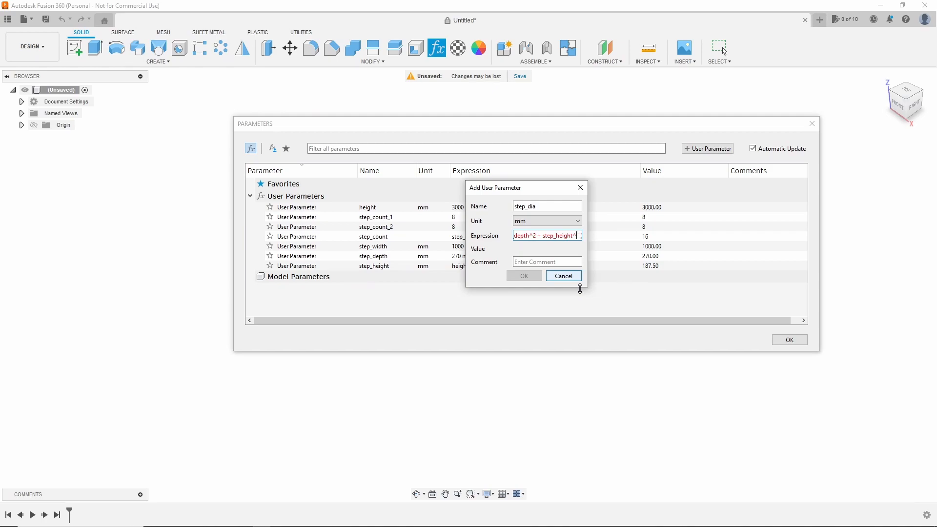
pyautogui.write('2')
pyautogui.click(534, 276)
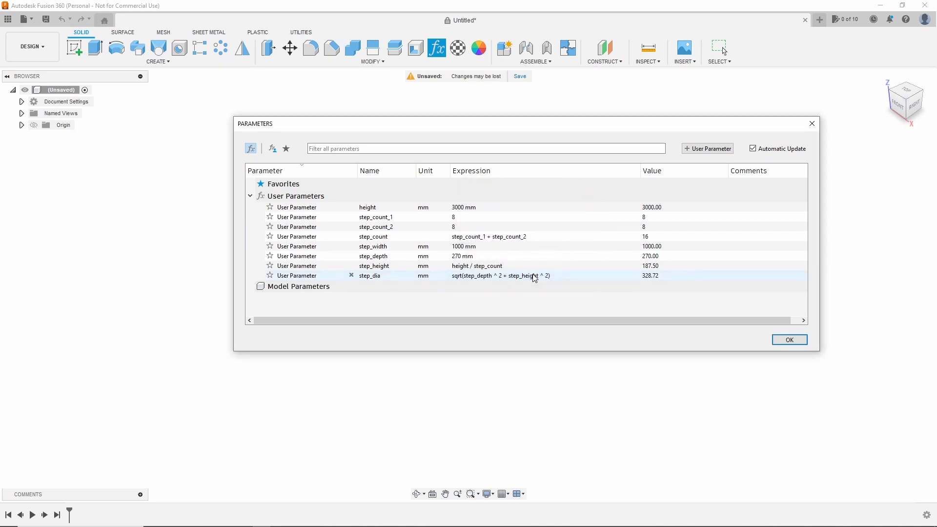
# Add a user parameter named spindel_width with the value 200 mm.
pyautogui.click(702, 148)
pyautogui.write('spindel_width')
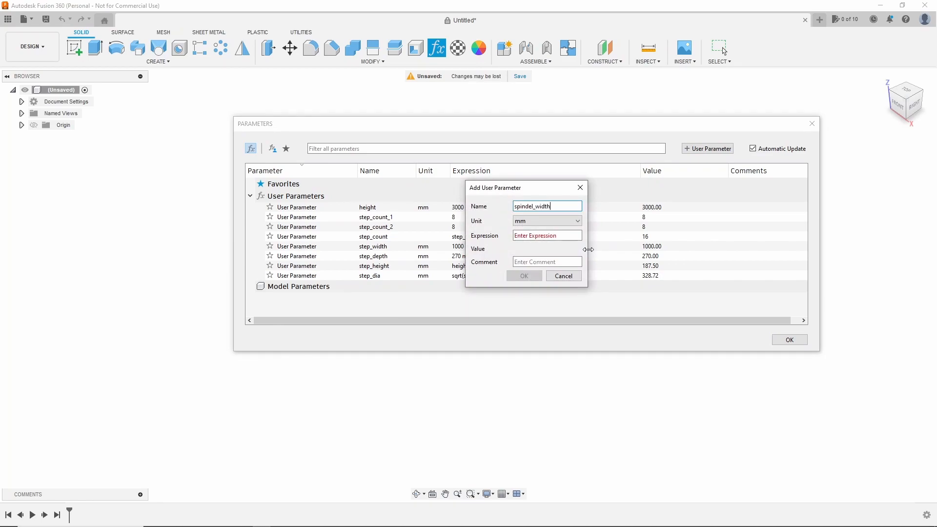
pyautogui.click(569, 236)
pyautogui.write('200')
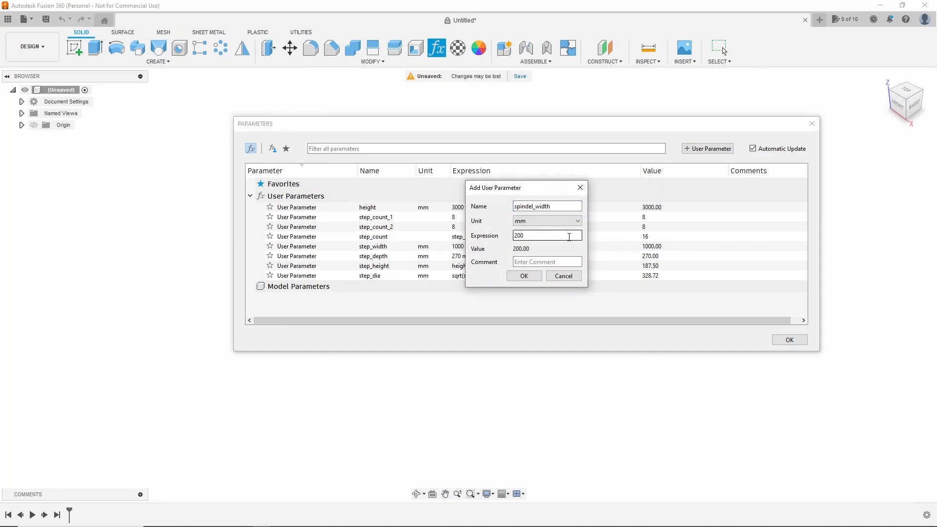
pyautogui.click(512, 277)
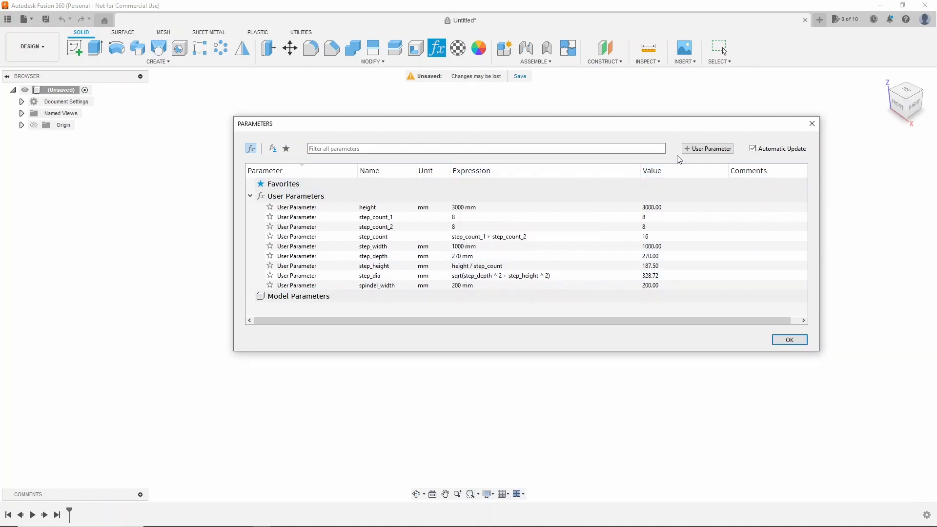
# Add a user parameter in mm named podestal_length with the expression step_width * 2 + spindel_width.
pyautogui.write('podestal_length')
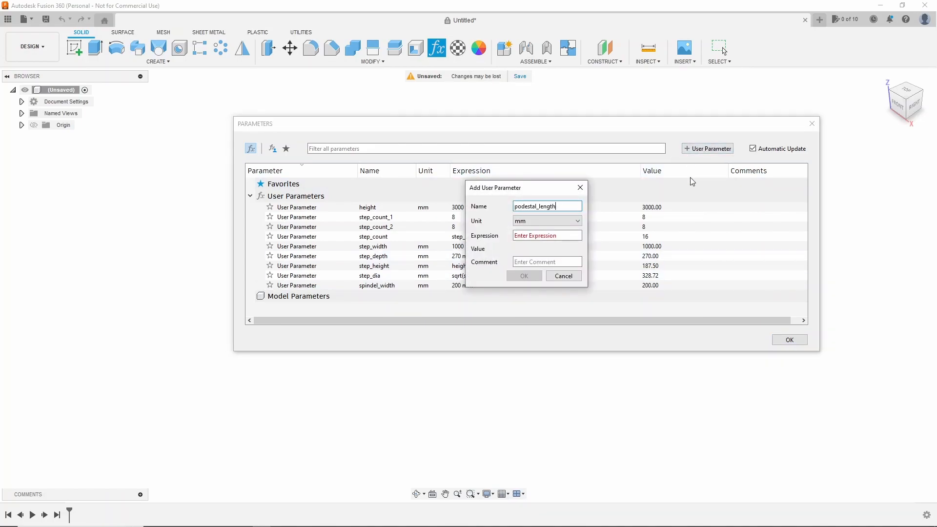
pyautogui.click(554, 234)
pyautogui.write('ste')
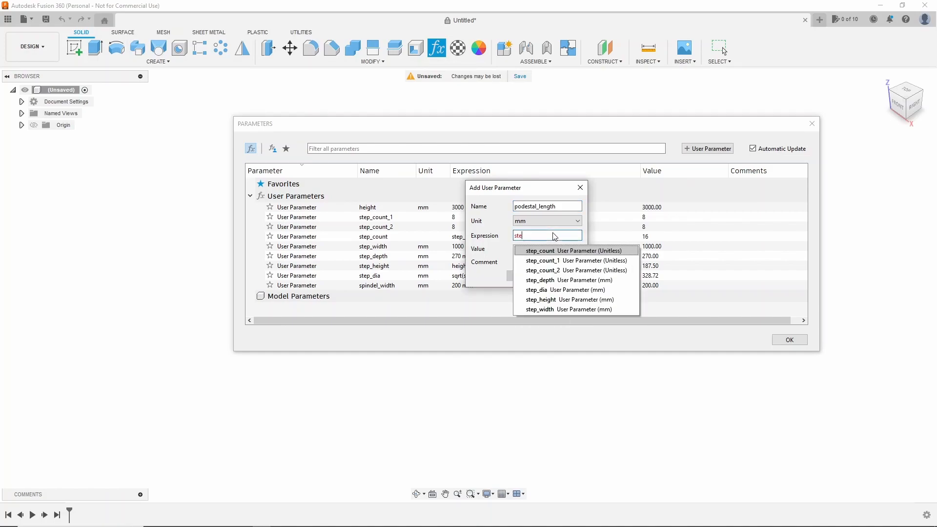
pyautogui.click(566, 308)
pyautogui.write('* 2 ')
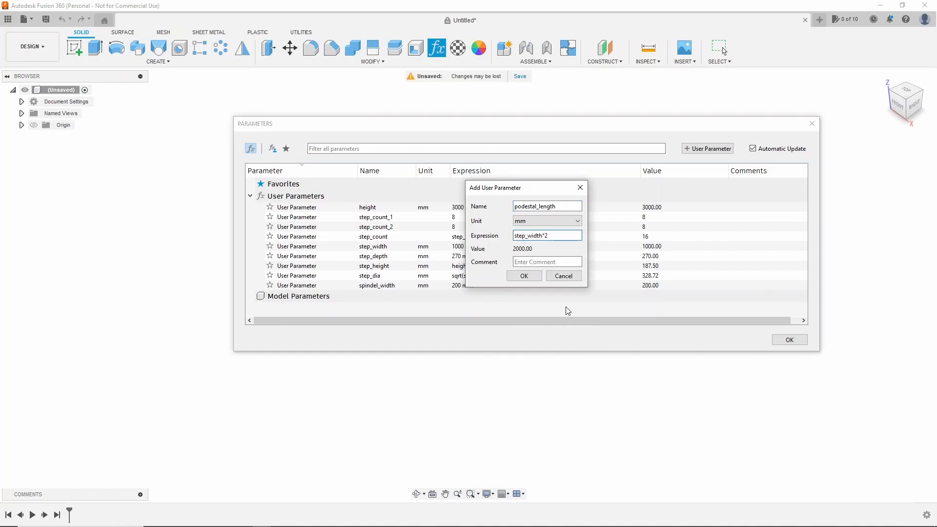
pyautogui.write('+ sp')
pyautogui.click(590, 247)
pyautogui.click(524, 276)
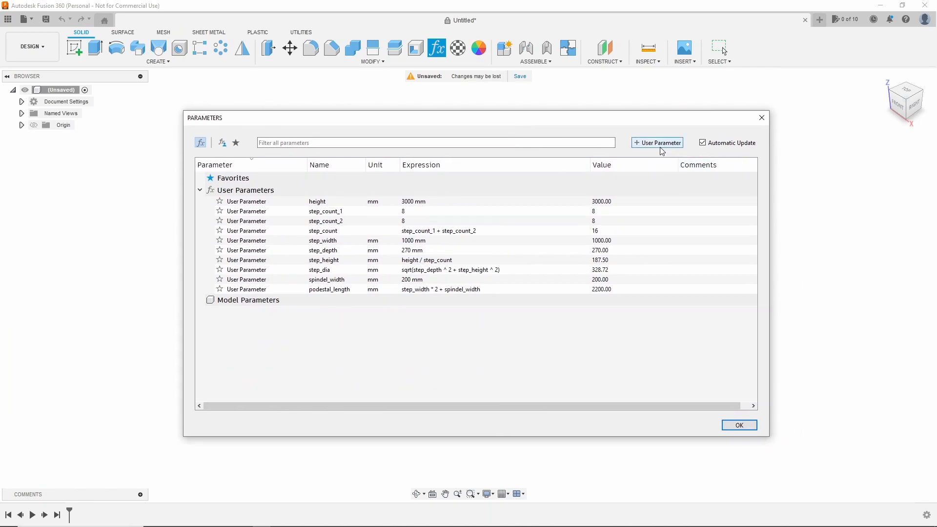
# Add a user parameter named podestal_width with the value 1000 mm.
pyautogui.click(661, 148)
pyautogui.write('podestal_width')
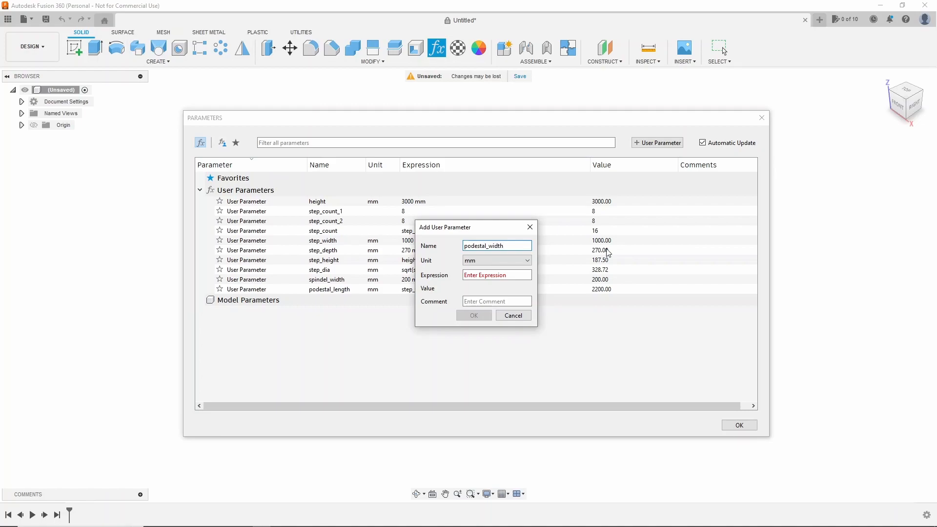
pyautogui.click(478, 274)
pyautogui.write('1000')
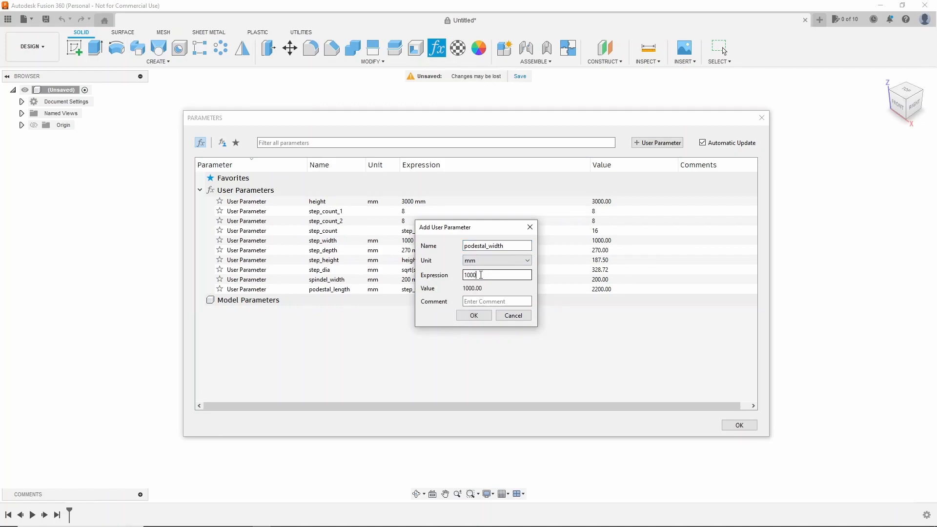
pyautogui.click(473, 315)
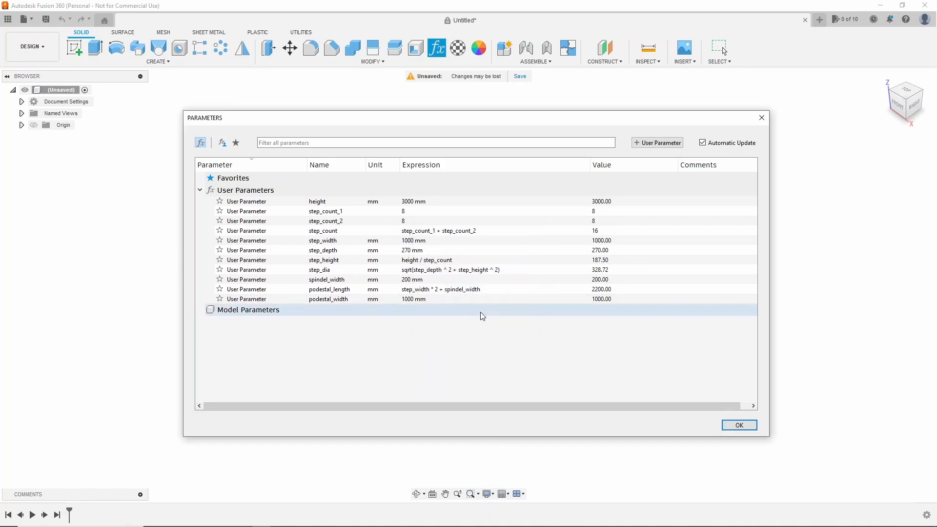
# Add a user parameter in mm named podestal_height with the expression step_height * step_count_1.
pyautogui.write('podestal_height')
pyautogui.click(531, 276)
pyautogui.write('step_')
pyautogui.click(523, 338)
pyautogui.write('*s')
pyautogui.click(523, 311)
pyautogui.click(477, 315)
# Add a user parameter named podestal_thickness with the value 200 mm.
pyautogui.click(657, 143)
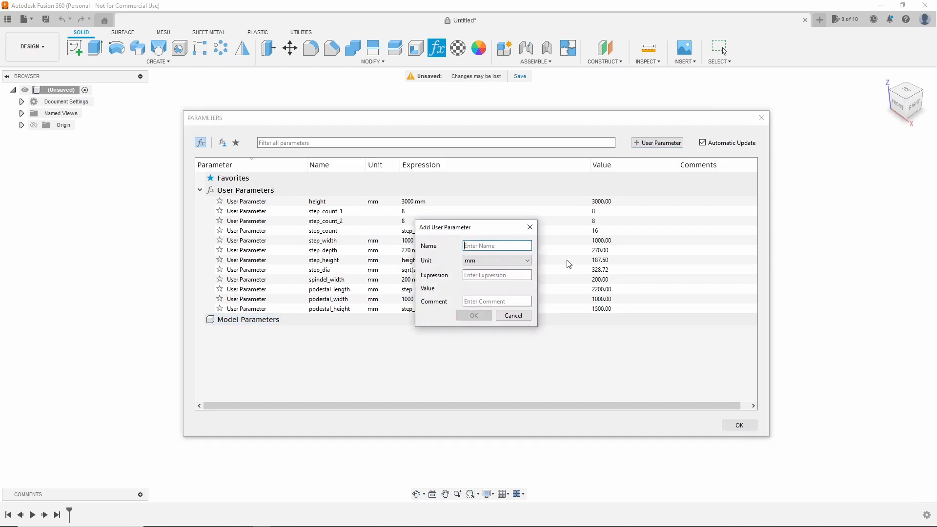
pyautogui.write('podestal_thickness')
pyautogui.press('Tab')
pyautogui.write('200')
pyautogui.click(476, 315)
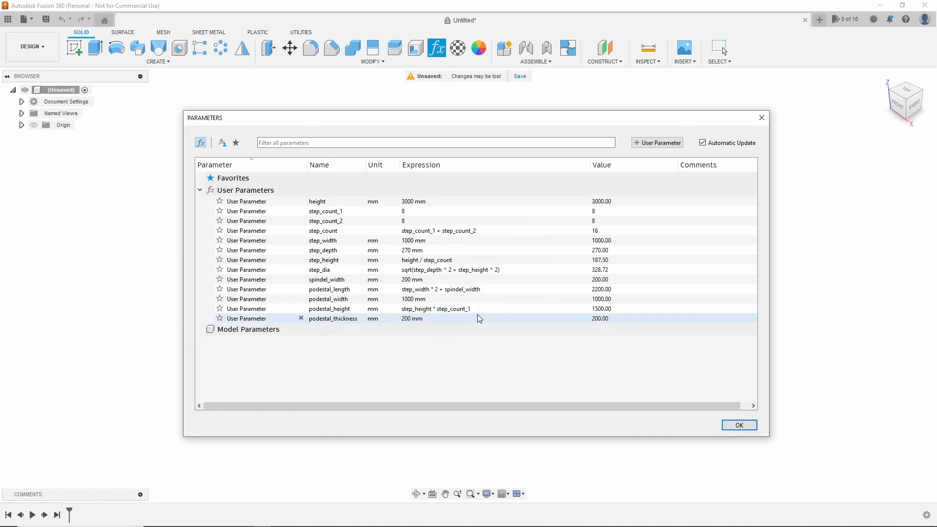
# Add a user parameter named wall_thickness with the value 250 mm.
pyautogui.click(657, 143)
pyautogui.write('wall_thickness')
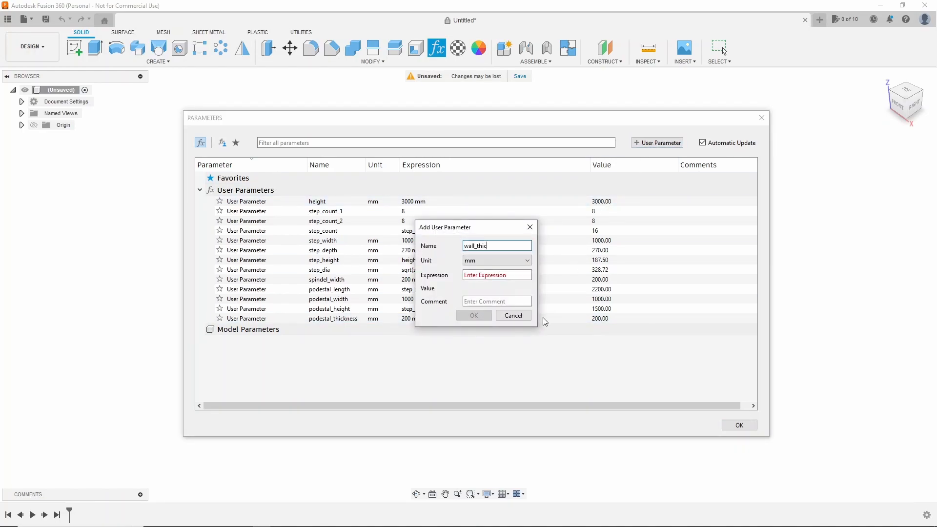
pyautogui.click(493, 277)
pyautogui.write('250')
pyautogui.click(473, 315)
# Add a user parameter named slab_thickness with the value 300 mm and close the parameter list after reviewing it.
pyautogui.click(657, 143)
pyautogui.write('slab_thickness')
pyautogui.click(514, 274)
pyautogui.write('300')
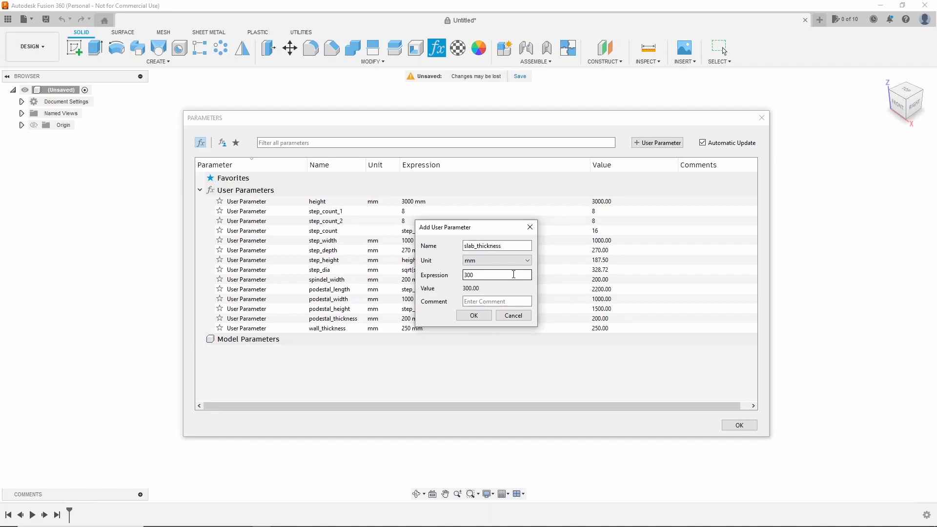
pyautogui.click(473, 315)
pyautogui.click(739, 426)
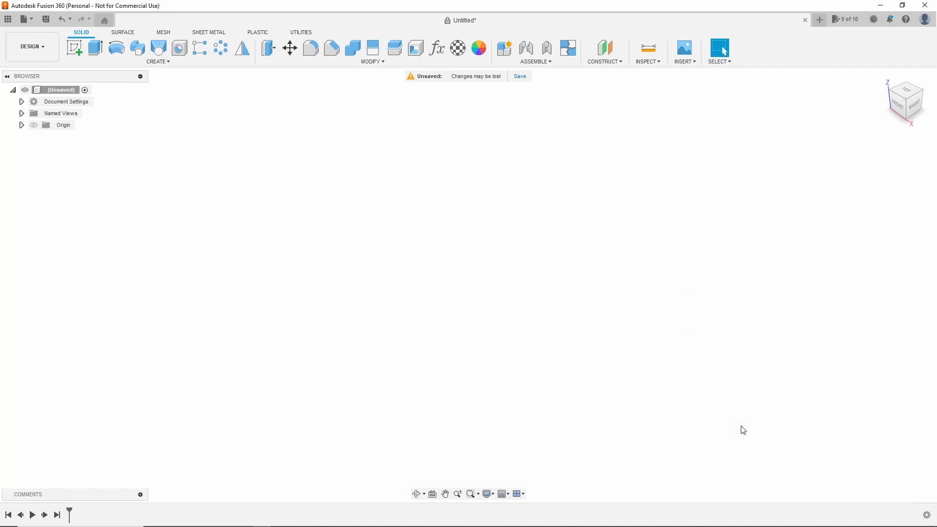
pyautogui.click(437, 47)
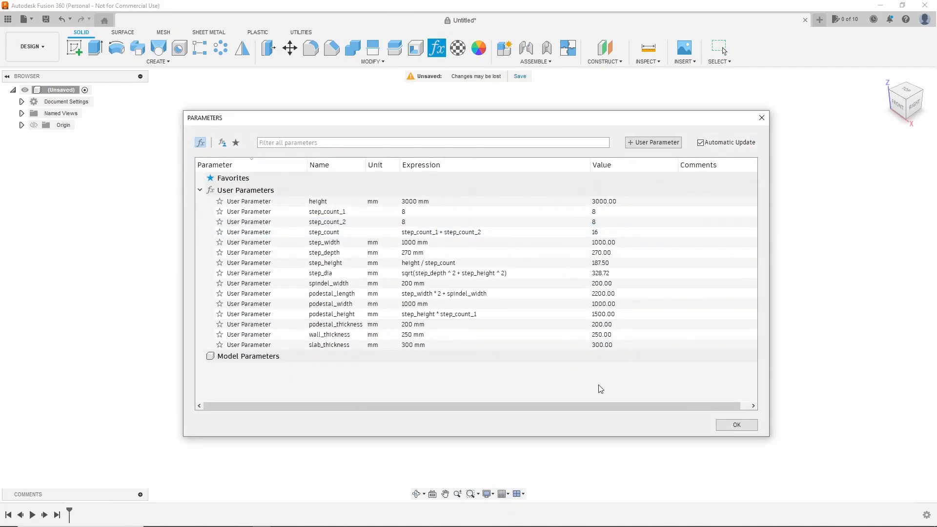
pyautogui.click(738, 426)
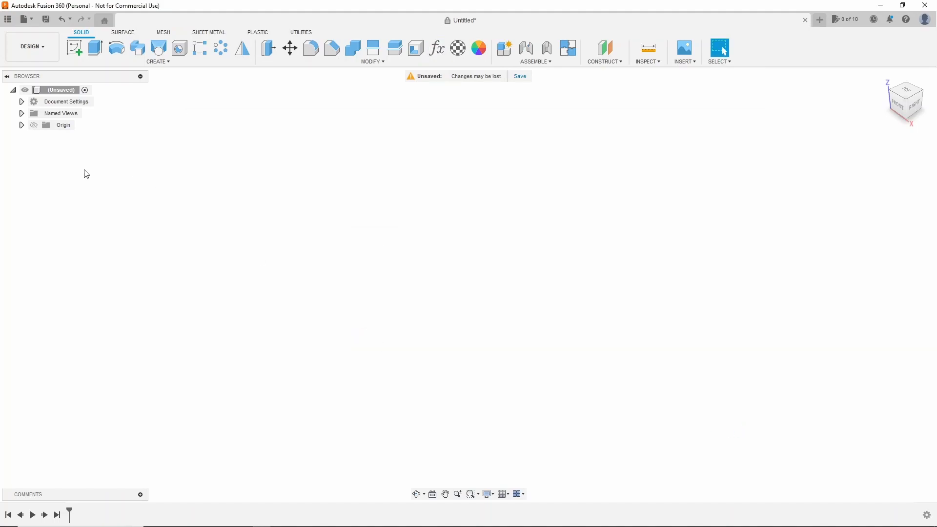
# Start a sketch on the front plane and draw a short horizontal line just above the origin, crossing the vertical axis.
pyautogui.click(74, 47)
pyautogui.click(488, 271)
pyautogui.click(438, 238)
pyautogui.doubleClick(495, 238)
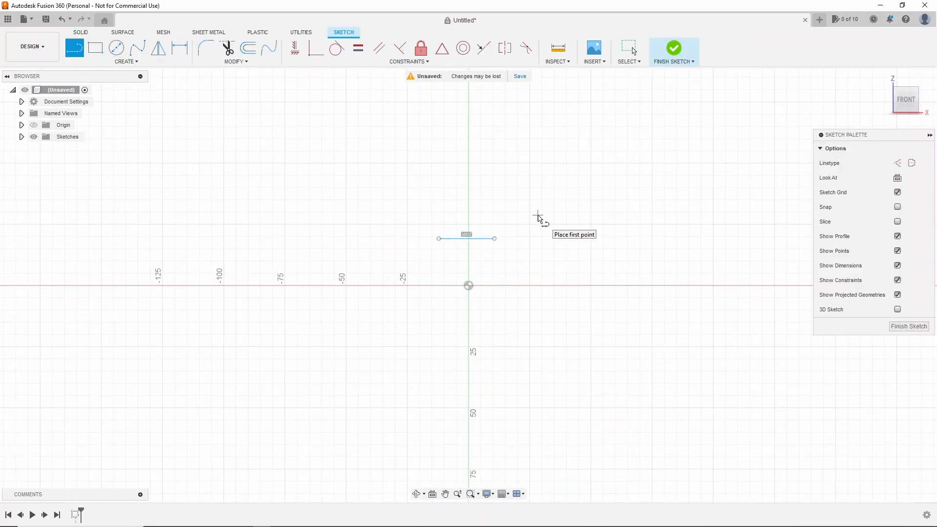
# Draw a separate vertical line about 16 mm long above the middle of the horizontal line.
pyautogui.click(467, 238)
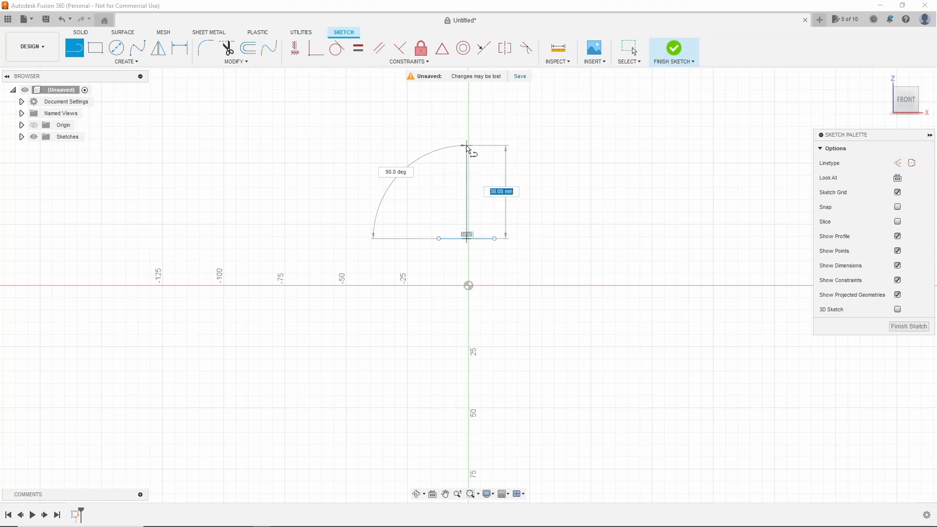
pyautogui.scroll(-1, 541, 241)
pyautogui.moveTo(540, 241); pyautogui.dragTo(556, 289, button='middle')
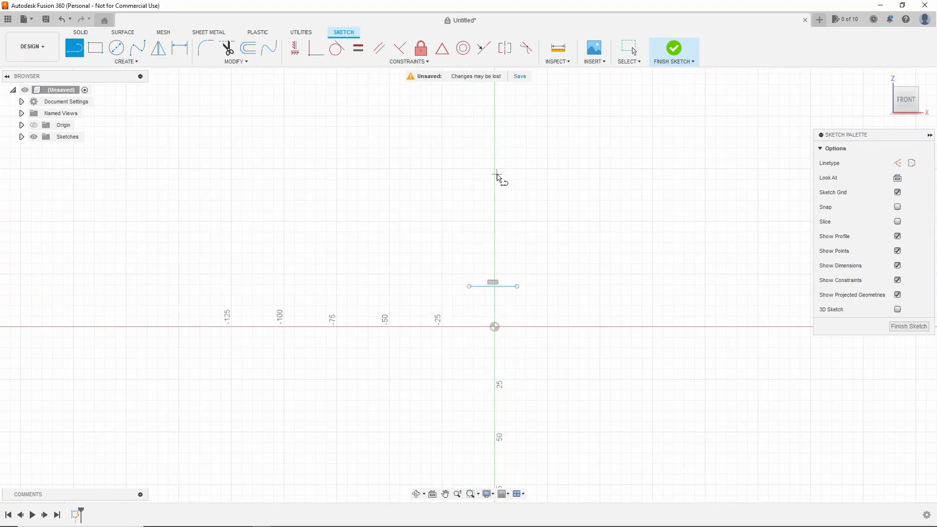
pyautogui.click(494, 174)
pyautogui.click(496, 210)
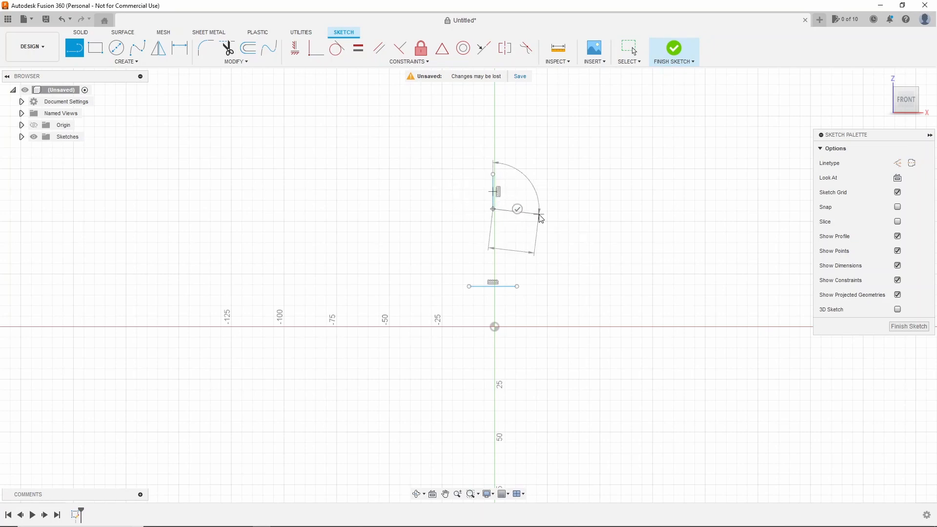
pyautogui.press('Escape')
# Place a sketch point at the horizontal line's midpoint and draw a second vertical line about 28 mm long above the first one.
pyautogui.click(126, 61)
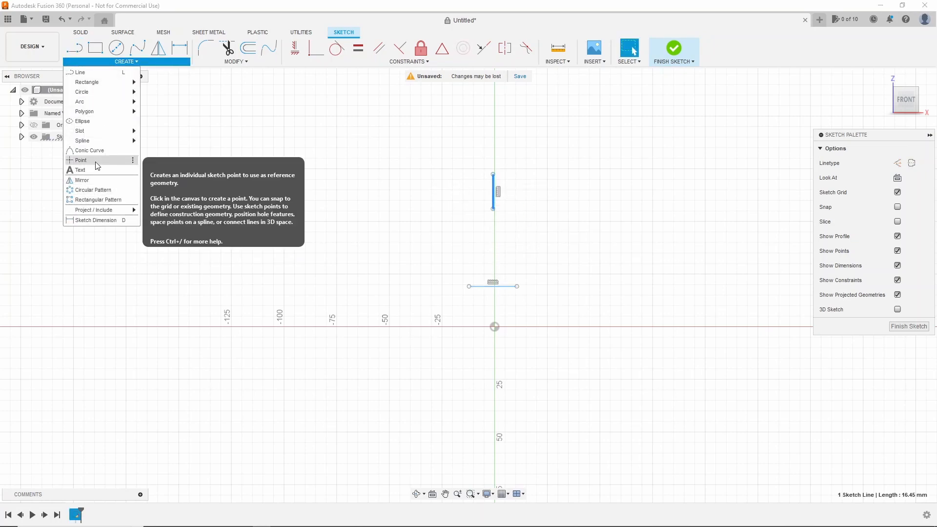
pyautogui.click(92, 161)
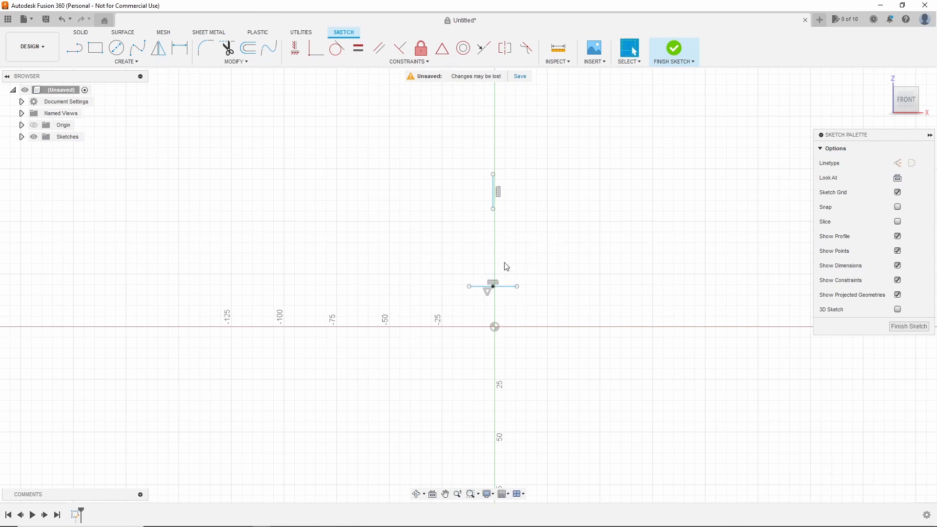
pyautogui.press('Escape')
pyautogui.scroll(-4, 525, 249)
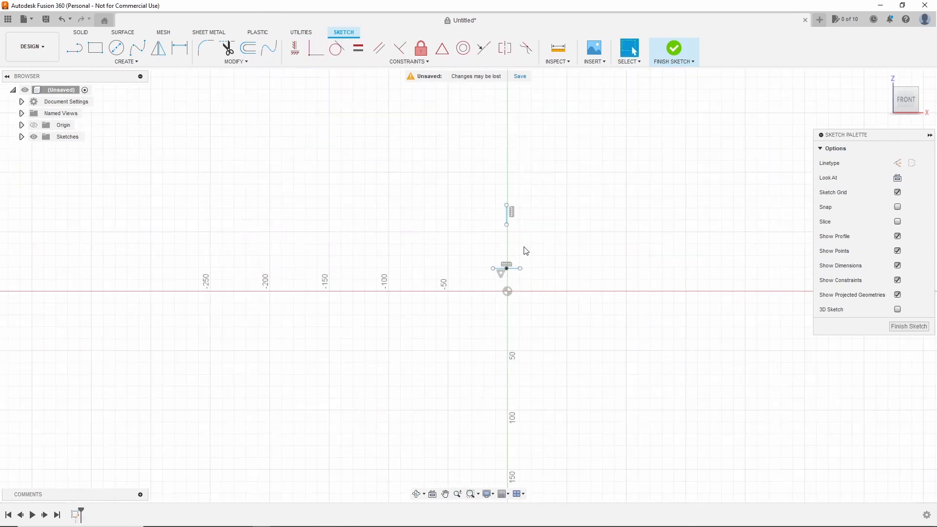
pyautogui.press('Escape')
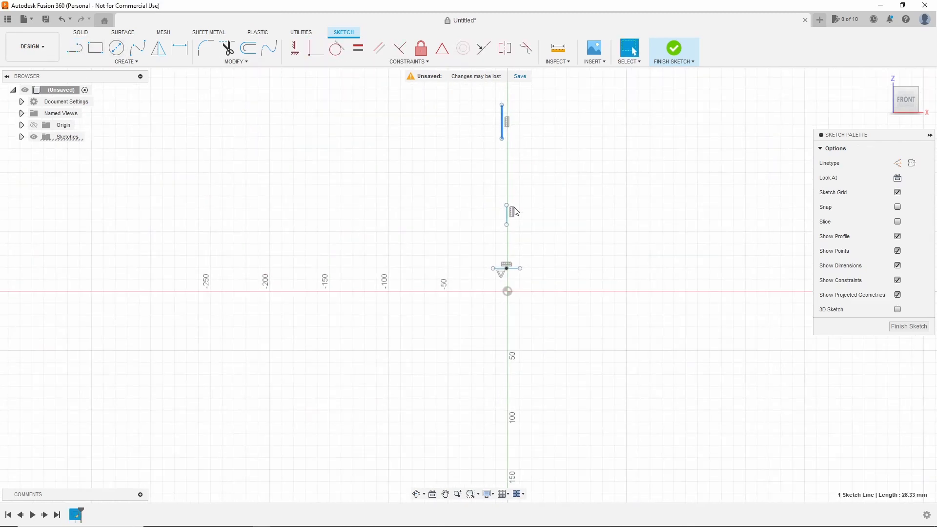
# Constrain the three lines to equal length, with both vertical lines aligned above the horizontal line's midpoint on the origin.
pyautogui.moveTo(478, 92); pyautogui.dragTo(534, 245)
pyautogui.scroll(2, 533, 246)
pyautogui.keyDown('ctrl'); pyautogui.click(505, 280); pyautogui.keyUp('ctrl')
pyautogui.click(359, 55)
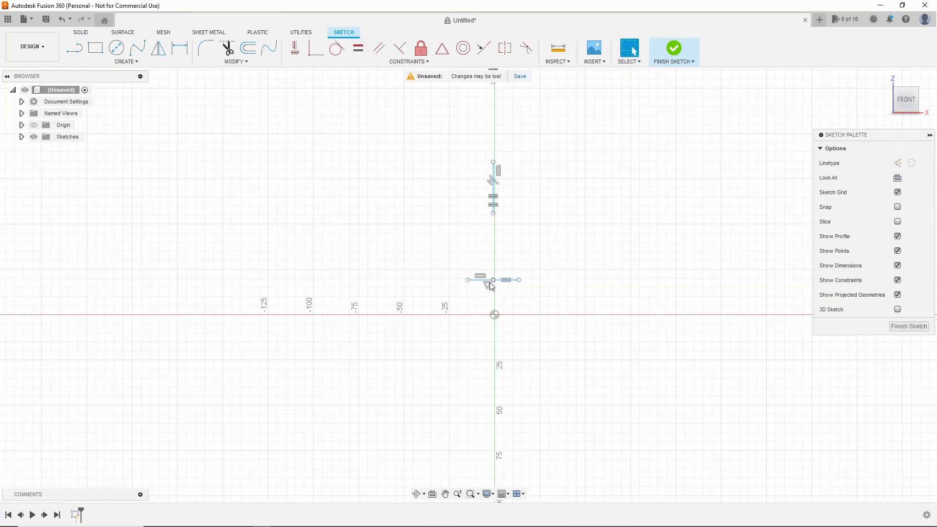
pyautogui.click(316, 49)
pyautogui.scroll(-1, 534, 229)
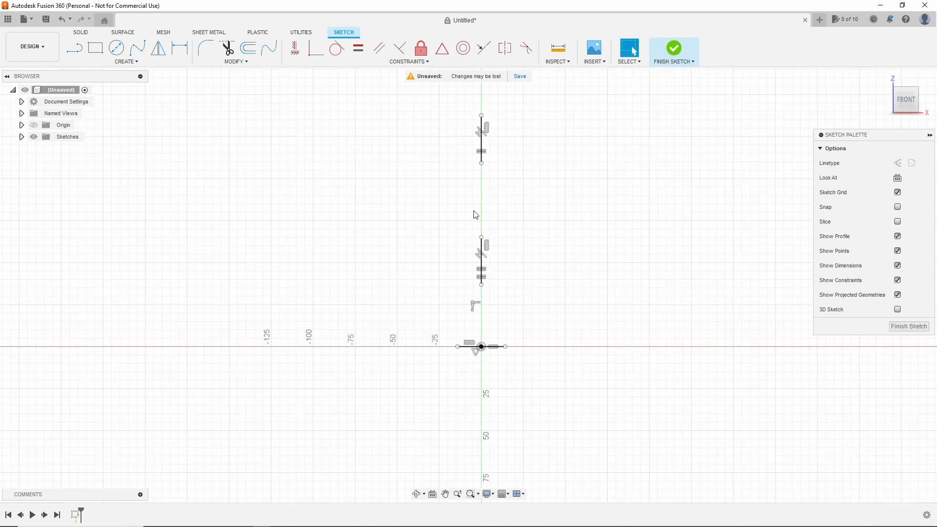
# Dimension the horizontal line's length with the parameter spindel_width.
pyautogui.click(500, 351)
pyautogui.click(507, 376)
pyautogui.write('200')
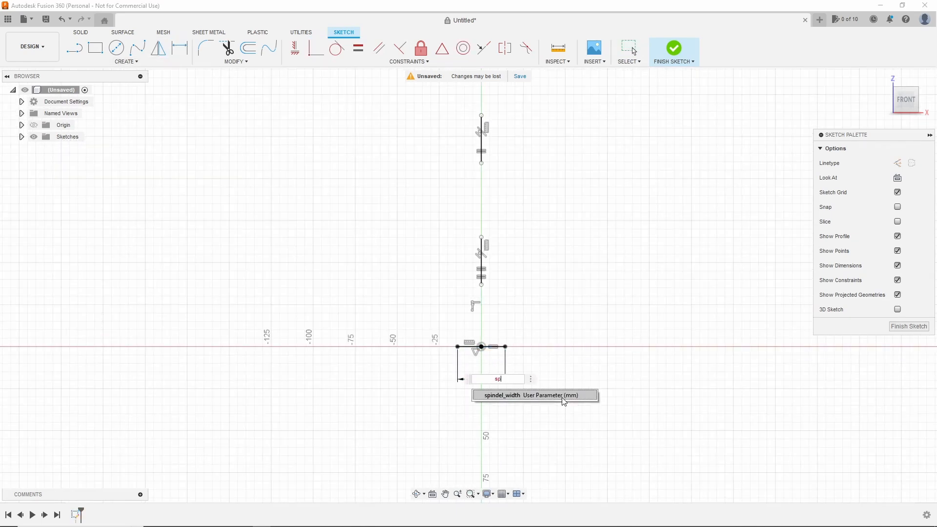
pyautogui.press('Return')
# Dimension the distance from the horizontal line to the upper vertical line's top end with the parameter height.
pyautogui.scroll(-4, 549, 380)
pyautogui.click(520, 186)
pyautogui.click(656, 293)
pyautogui.write('he')
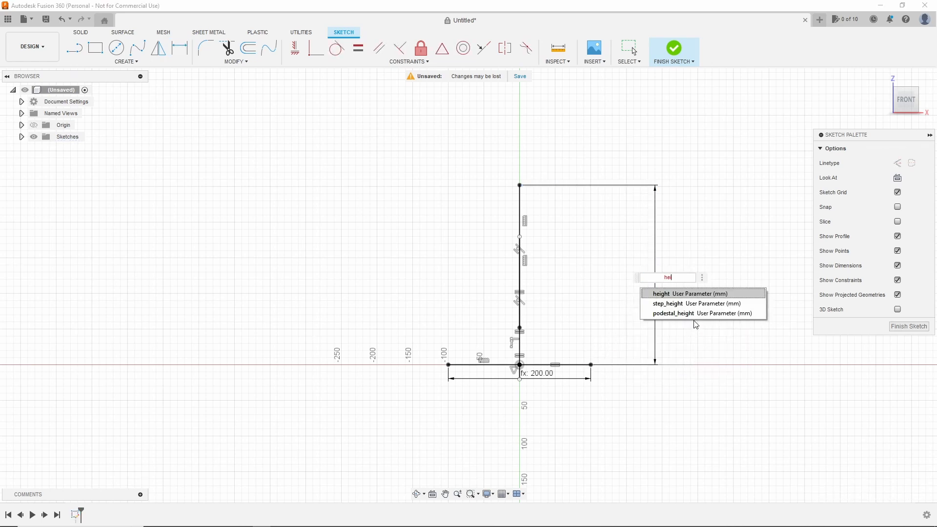
pyautogui.click(696, 296)
pyautogui.press('Return')
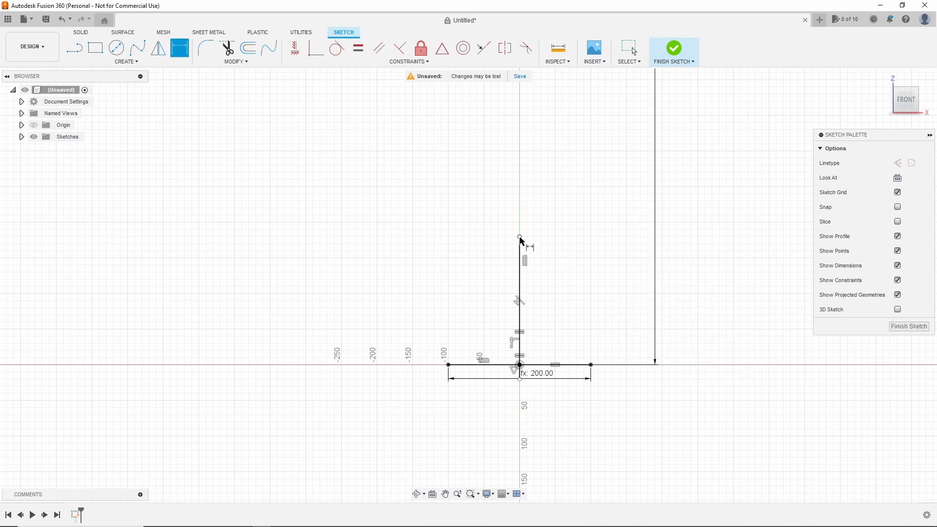
# Dimension the distance from the horizontal line to the lower vertical line's top end with the parameter podestal_height.
pyautogui.click(589, 365)
pyautogui.click(631, 349)
pyautogui.write('prod')
pyautogui.click(648, 326)
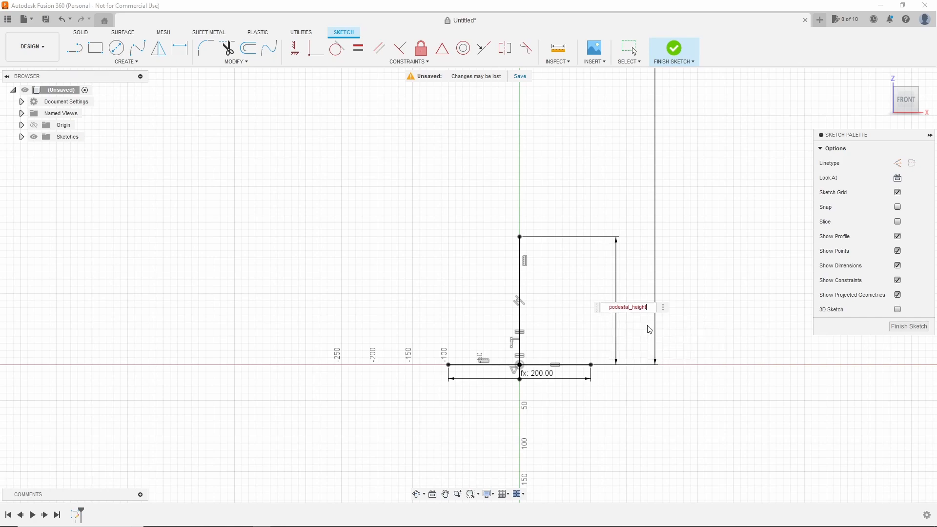
pyautogui.press('Return')
pyautogui.scroll(-9, 581, 366)
pyautogui.scroll(1, 622, 277)
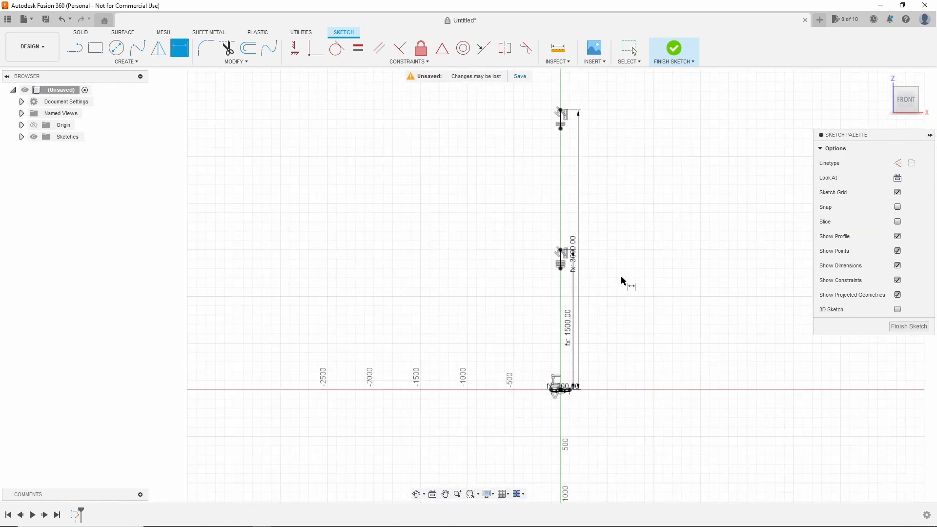
# Convert the horizontal line and both vertical lines to construction geometry, and finish the sketch.
pyautogui.click(561, 122)
pyautogui.scroll(3, 582, 249)
pyautogui.scroll(3, 548, 278)
pyautogui.keyDown('ctrl'); pyautogui.click(526, 279); pyautogui.keyUp('ctrl')
pyautogui.scroll(-5, 592, 278)
pyautogui.scroll(3, 580, 388)
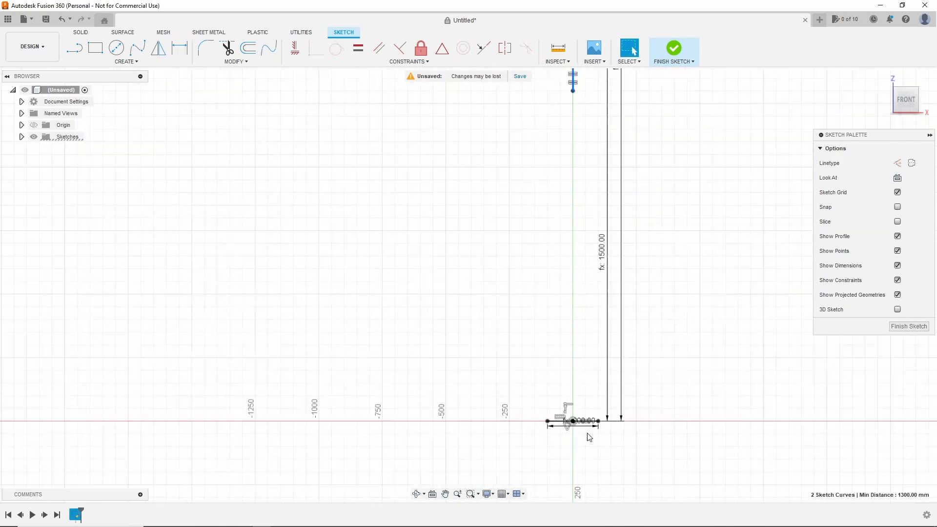
pyautogui.scroll(3, 590, 435)
pyautogui.scroll(-3, 718, 320)
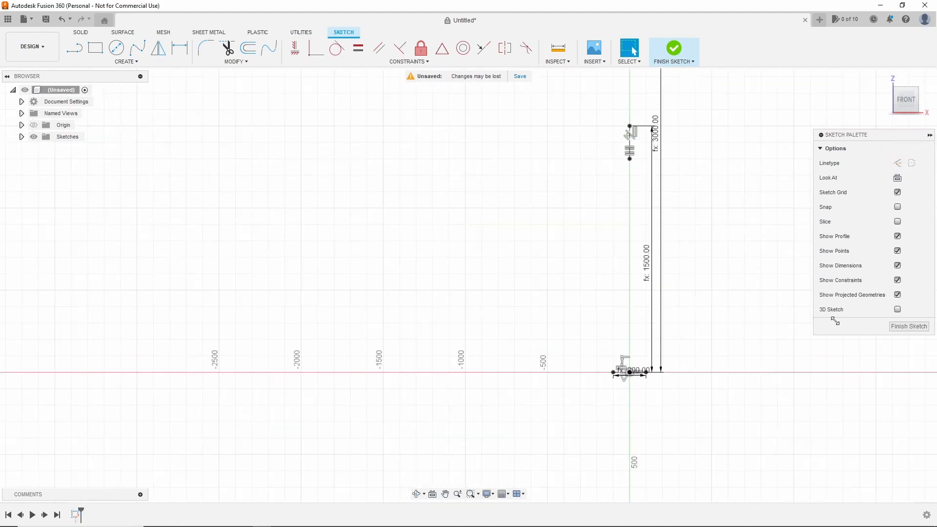
pyautogui.click(909, 326)
# Create a Plane Along Path on the lower vertical line at proportional distance 0.00, at its top end.
pyautogui.moveTo(698, 227)
pyautogui.keyDown('shift'); pyautogui.mouseDown(button='middle')
pyautogui.moveTo(703, 322)
pyautogui.moveTo(766, 268)
pyautogui.mouseUp(button='middle'); pyautogui.keyUp('shift')
pyautogui.click(605, 61)
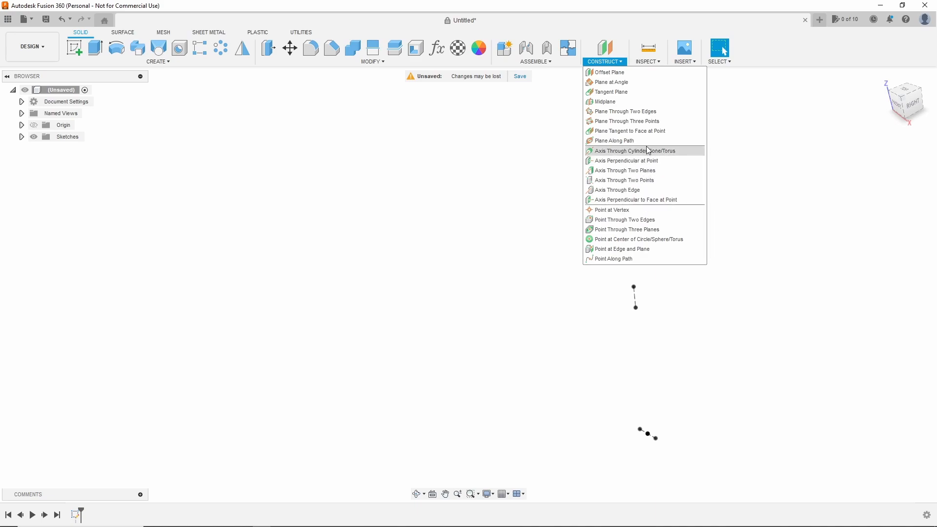
pyautogui.click(616, 140)
pyautogui.click(635, 303)
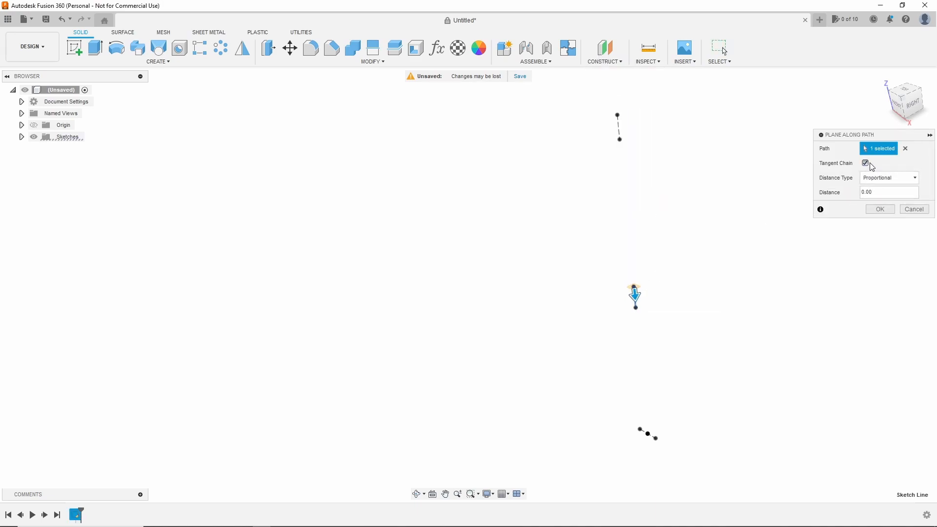
pyautogui.click(880, 209)
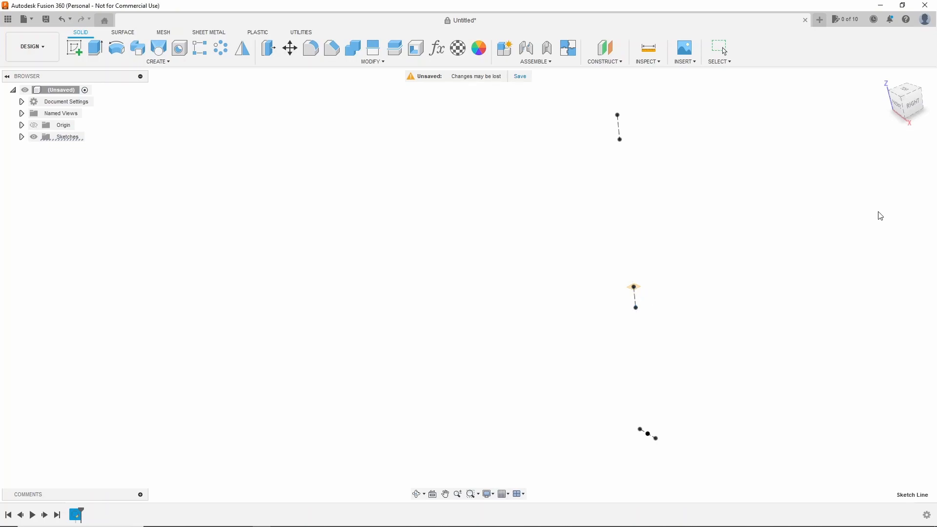
# Create a Plane Along Path on the upper vertical line at proportional distance 0.00, at its top end.
pyautogui.click(601, 58)
pyautogui.press('Escape')
pyautogui.click(599, 62)
pyautogui.click(624, 143)
pyautogui.click(619, 130)
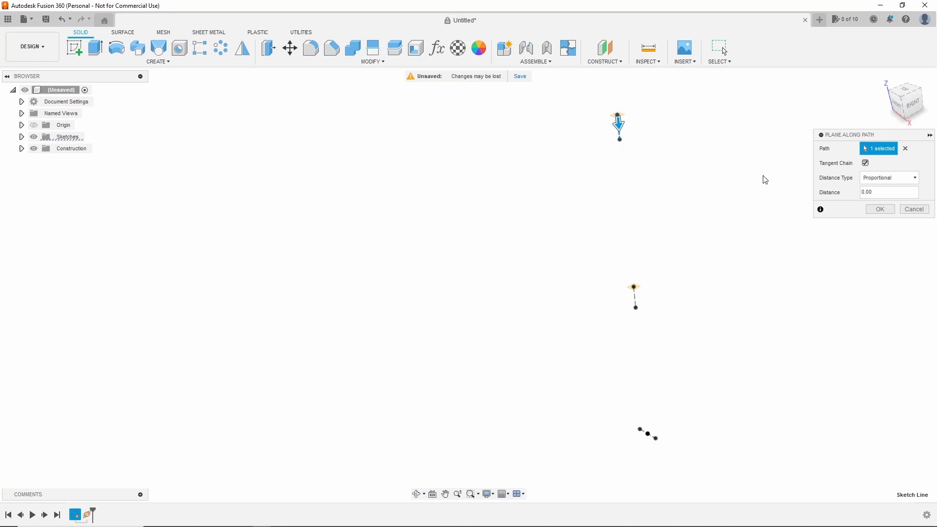
pyautogui.click(880, 209)
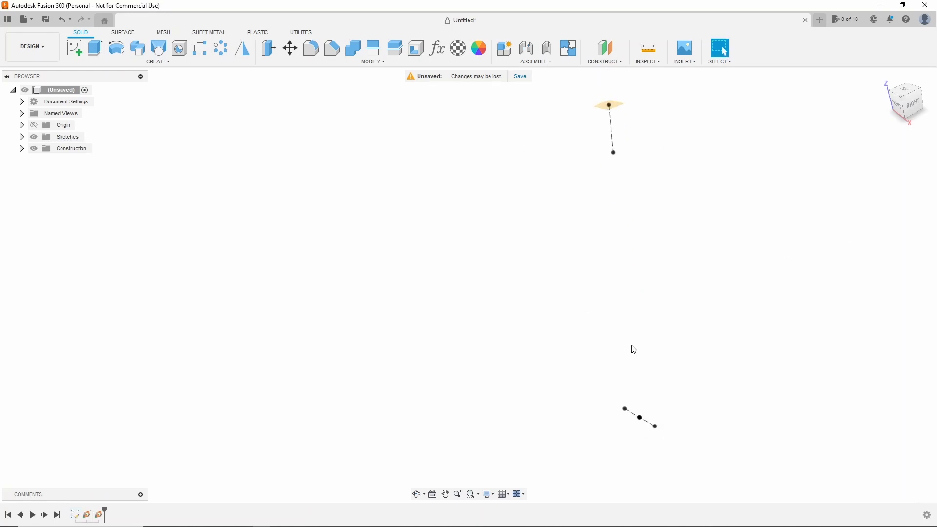
# Create a Plane Along Path at the left end of the horizontal construction line.
pyautogui.click(605, 61)
pyautogui.click(625, 143)
pyautogui.click(636, 417)
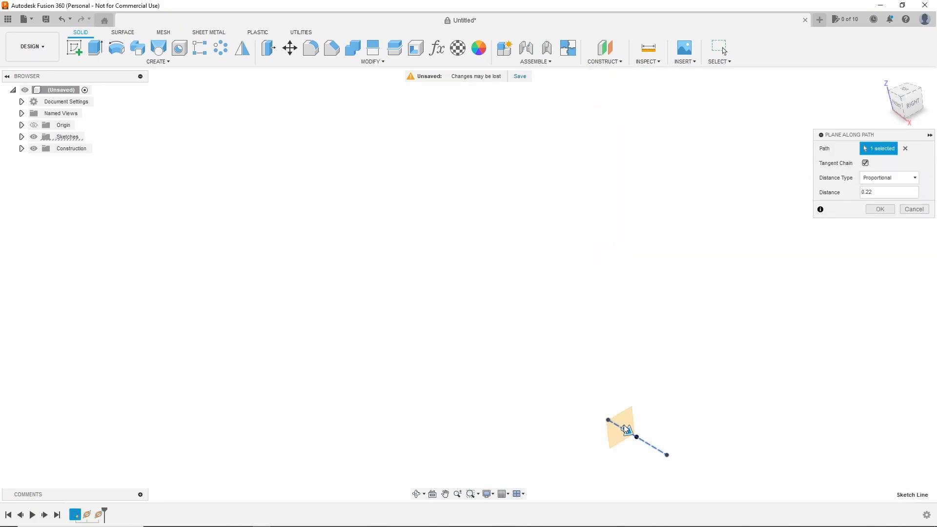
pyautogui.click(868, 209)
# Create a Plane Along Path at the right end of the horizontal line, using proportional distance 1.00.
pyautogui.click(605, 53)
pyautogui.click(612, 140)
pyautogui.click(649, 445)
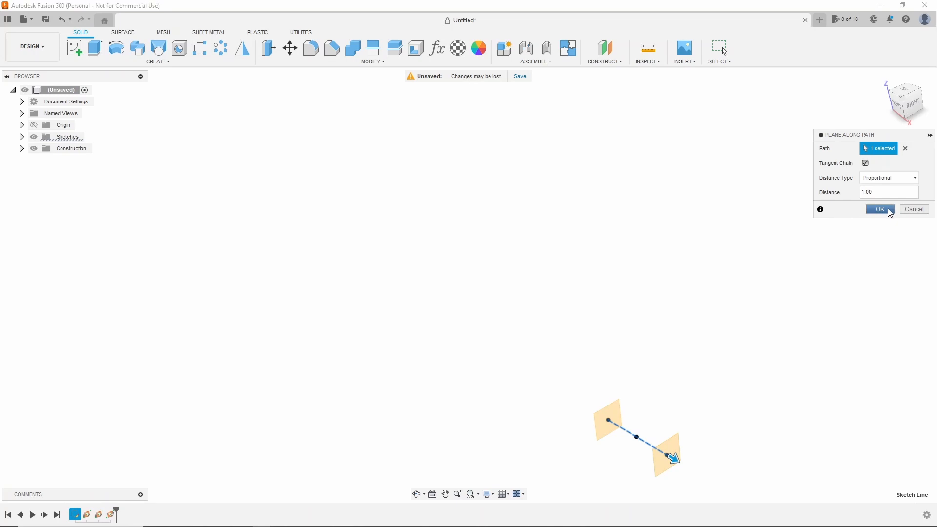
pyautogui.click(880, 209)
# Hide Sketch1, and draw a rectangle just below the origin in a new sketch on the topmost construction plane.
pyautogui.click(909, 100)
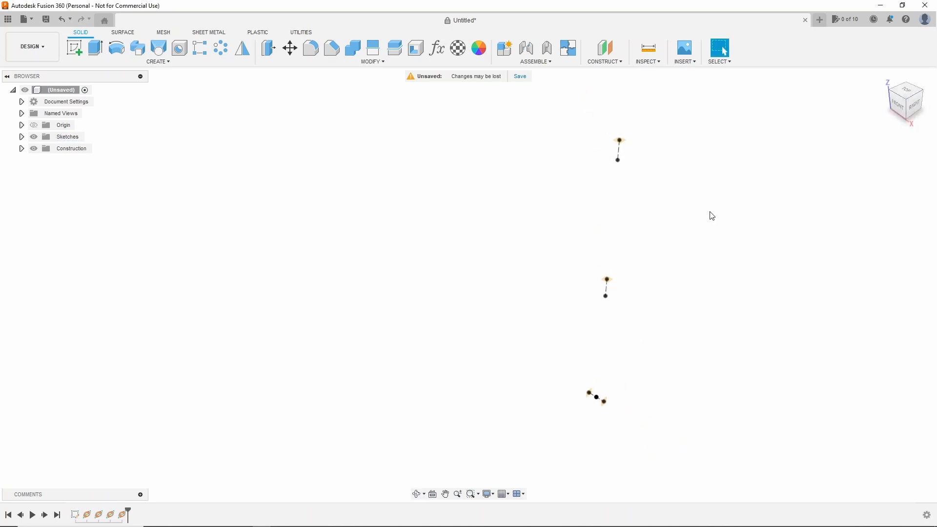
pyautogui.click(22, 137)
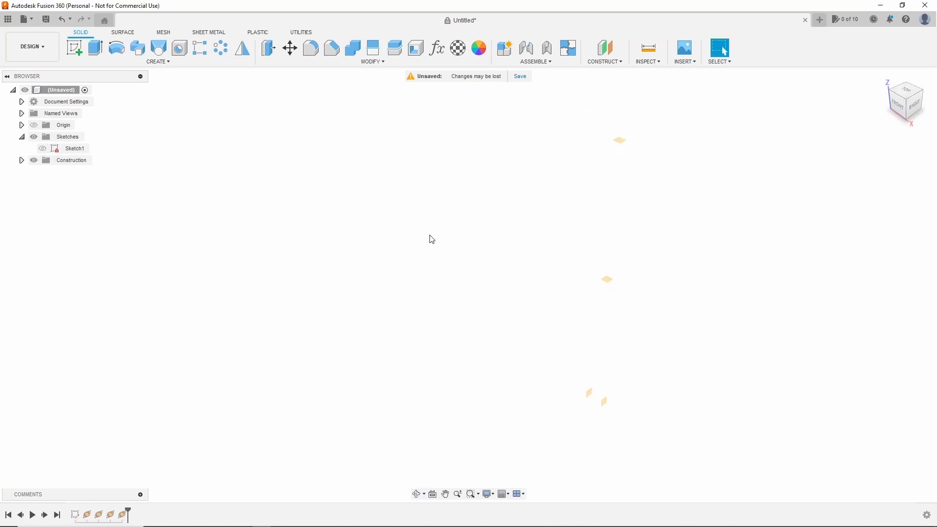
pyautogui.click(75, 48)
pyautogui.click(575, 145)
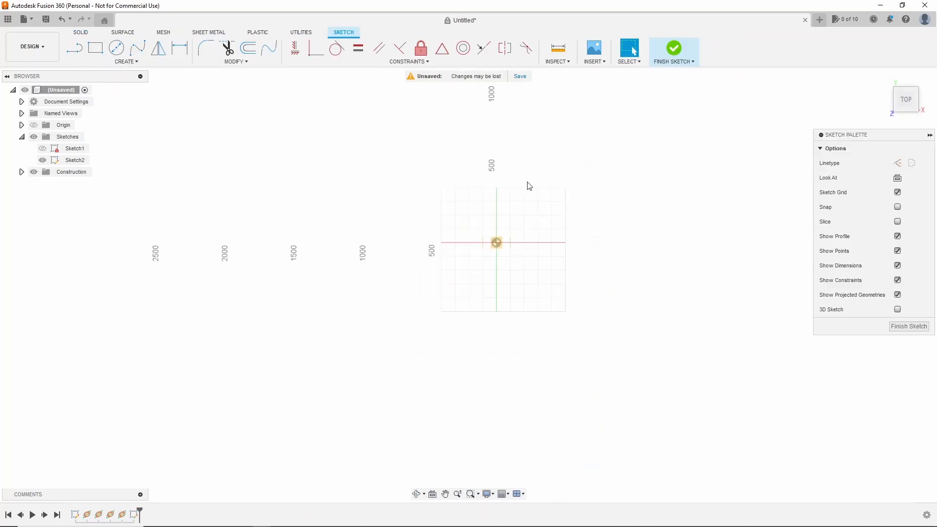
pyautogui.press('r')
pyautogui.click(346, 348)
pyautogui.click(616, 252)
pyautogui.scroll(1, 558, 284)
pyautogui.press('Escape')
# Constrain the midpoint of the rectangle's upper edge to the origin.
pyautogui.click(496, 249)
pyautogui.keyDown('shift'); pyautogui.click(490, 238); pyautogui.keyUp('shift')
pyautogui.click(442, 48)
# Dimension the rectangle's long edge with the parameter podestal_length.
pyautogui.press('d')
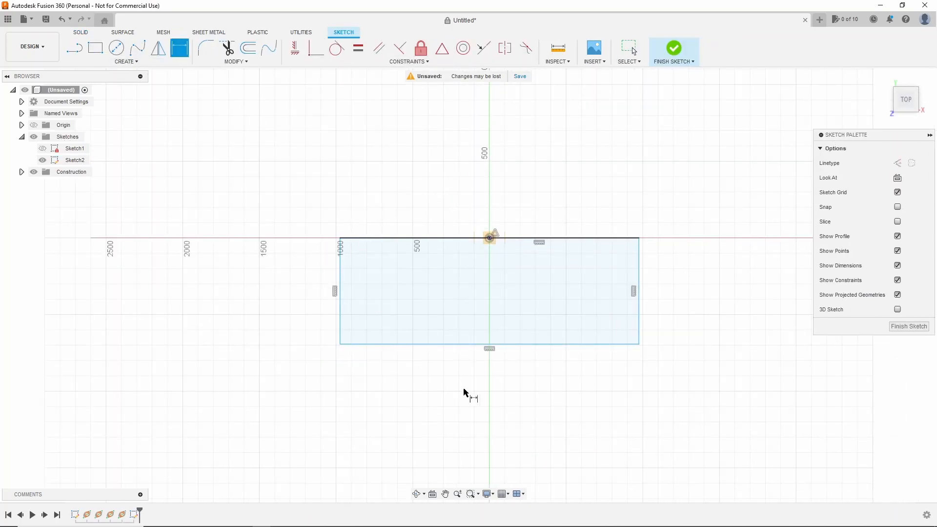
pyautogui.click(505, 349)
pyautogui.click(529, 402)
pyautogui.write('pode')
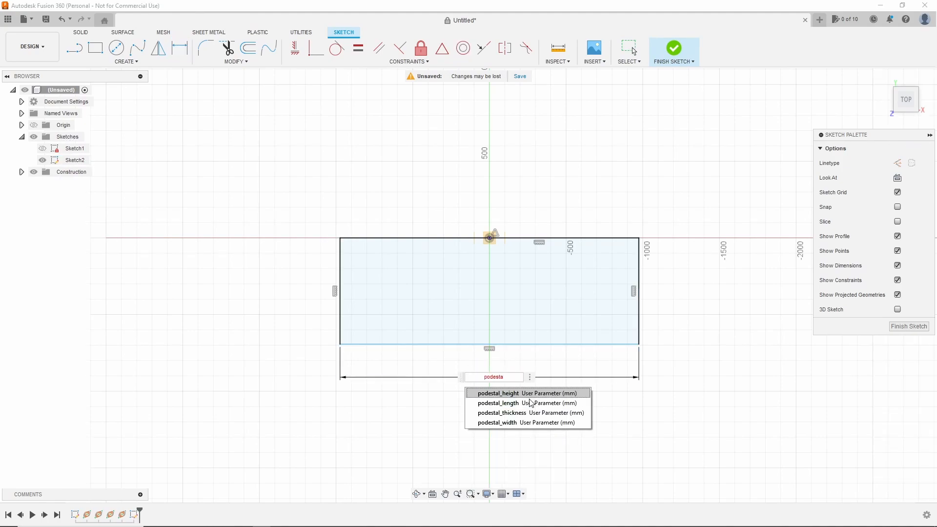
pyautogui.write('sta')
pyautogui.click(531, 402)
pyautogui.press('Return')
# Dimension the rectangle's short side with the parameter podestal_width and finish the sketch.
pyautogui.click(321, 328)
pyautogui.click(291, 349)
pyautogui.write('pod')
pyautogui.click(341, 346)
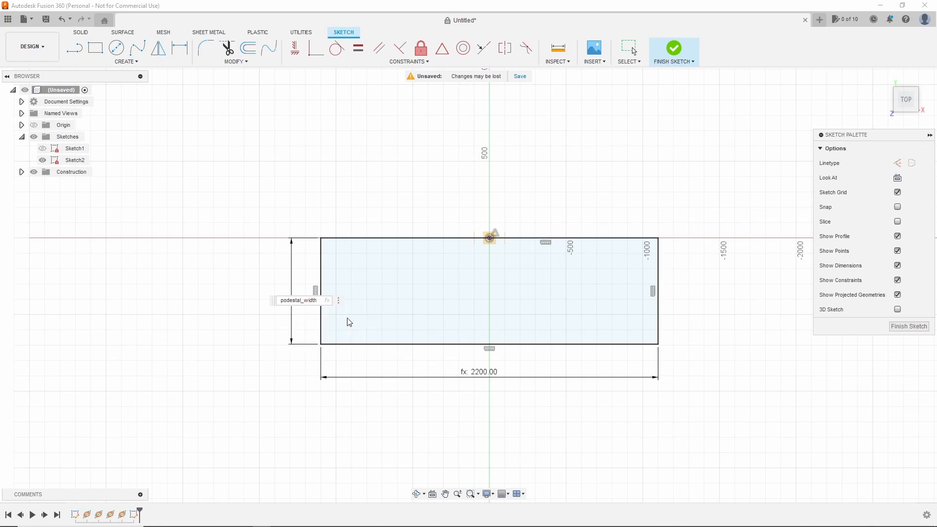
pyautogui.press('Return')
pyautogui.click(908, 327)
# Start a sketch on the middle-height construction plane and draw a rectangle above the origin, behind the first rectangle.
pyautogui.scroll(-4, 635, 341)
pyautogui.scroll(5, 633, 373)
pyautogui.click(74, 48)
pyautogui.press('r')
pyautogui.click(342, 139)
pyautogui.click(489, 203)
pyautogui.press('Escape')
# Make the new rectangle's left and right sides collinear with the matching sides of the first rectangle.
pyautogui.click(342, 188)
pyautogui.keyDown('ctrl'); pyautogui.click(343, 318); pyautogui.keyUp('ctrl')
pyautogui.click(483, 48)
pyautogui.click(489, 188)
pyautogui.click(475, 319)
pyautogui.press('Escape')
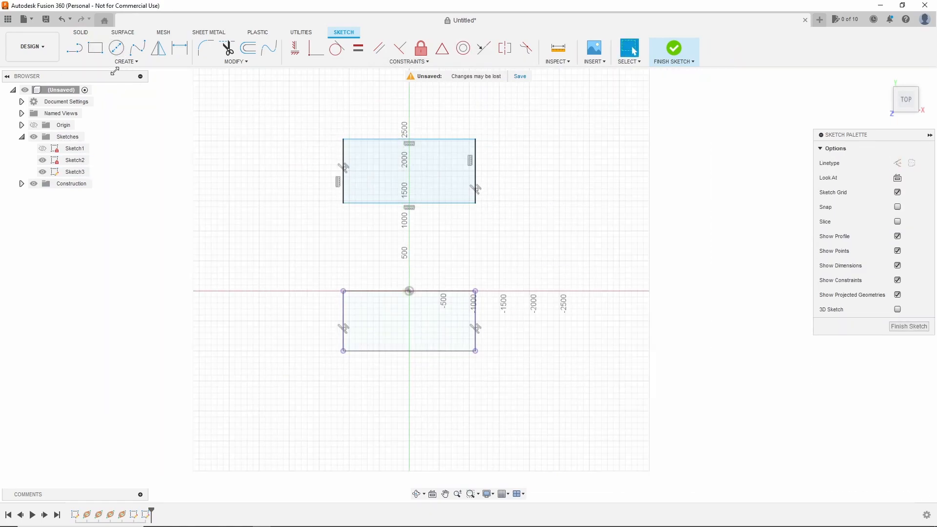
# Dimension the short side of the middle-height rectangle with the parameter podestal_width.
pyautogui.click(180, 48)
pyautogui.click(475, 161)
pyautogui.click(508, 176)
pyautogui.write('pedestal_width')
pyautogui.press('Return')
# Set the gap between the two rectangles' facing edges to step_depth * (step_count_2 - 1) and finish the sketch.
pyautogui.click(460, 200)
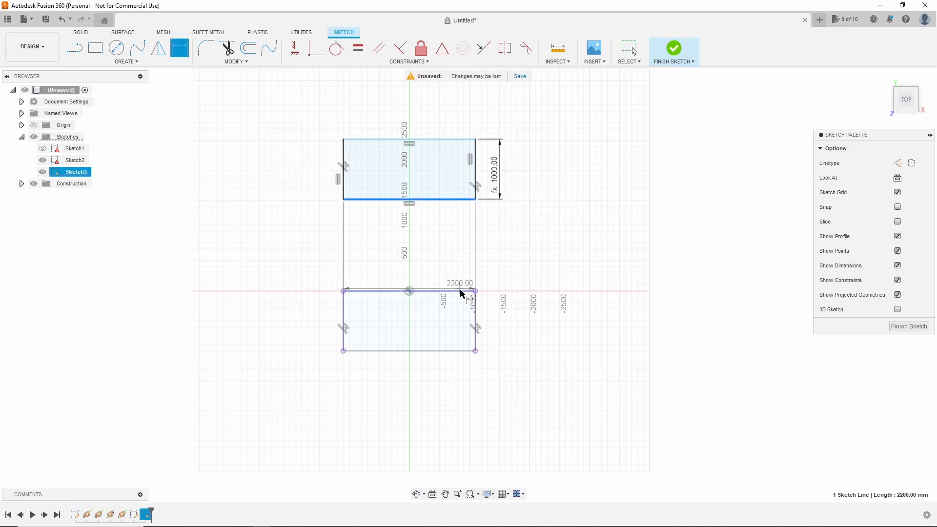
pyautogui.click(461, 291)
pyautogui.click(507, 251)
pyautogui.write('ste')
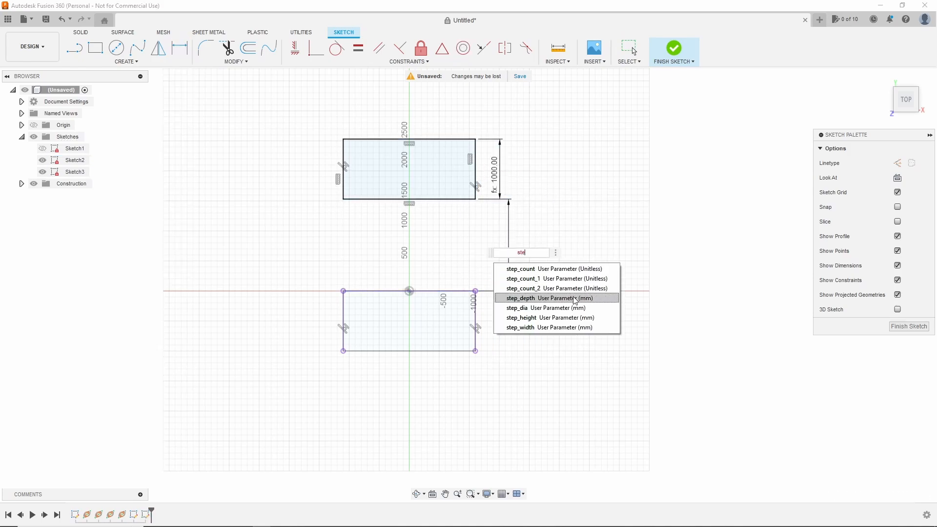
pyautogui.write('p_depth * (step_count_2')
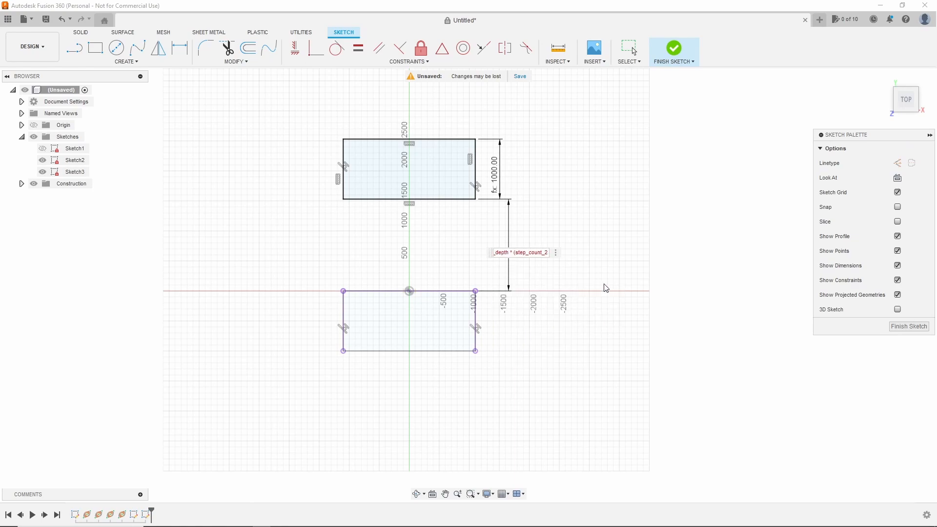
pyautogui.write(' - 1)')
pyautogui.press('Return')
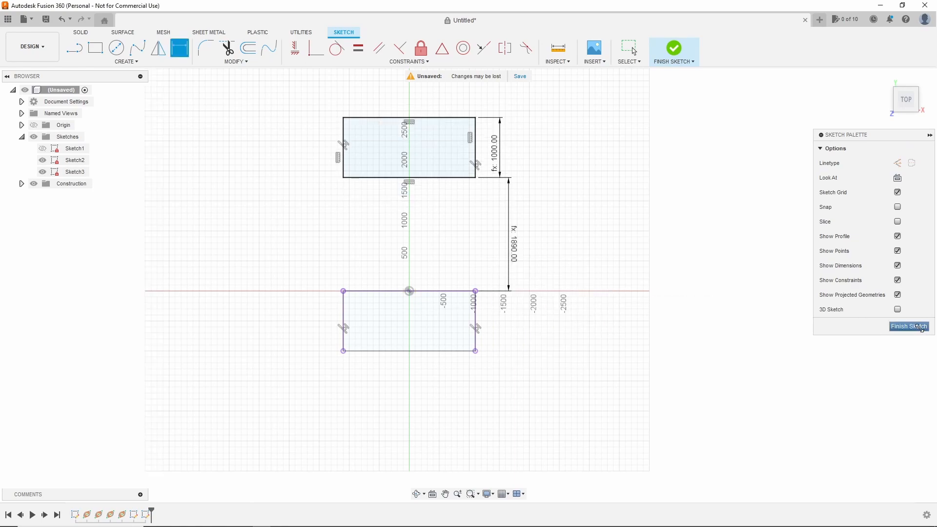
pyautogui.click(921, 328)
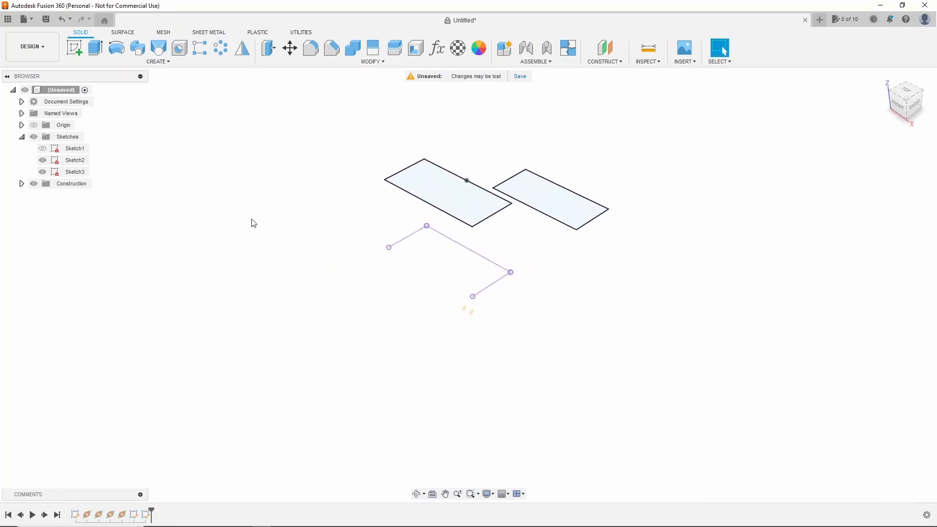
# Sketch a ground-level rectangle from the rear rectangle's upper-left corner to the front rectangle's lower-right corner, and finish the sketch.
pyautogui.click(74, 48)
pyautogui.click(531, 321)
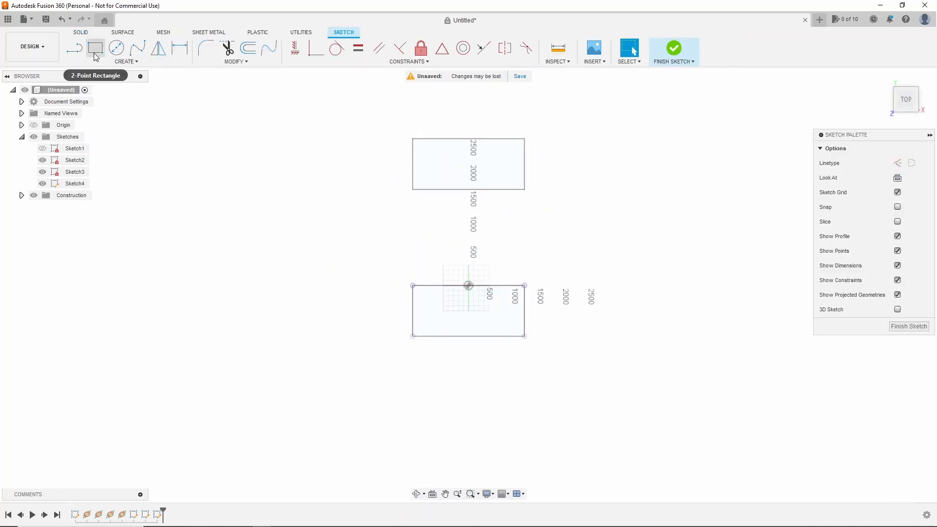
pyautogui.press('r')
pyautogui.click(316, 48)
pyautogui.click(395, 138)
pyautogui.click(412, 139)
pyautogui.click(524, 336)
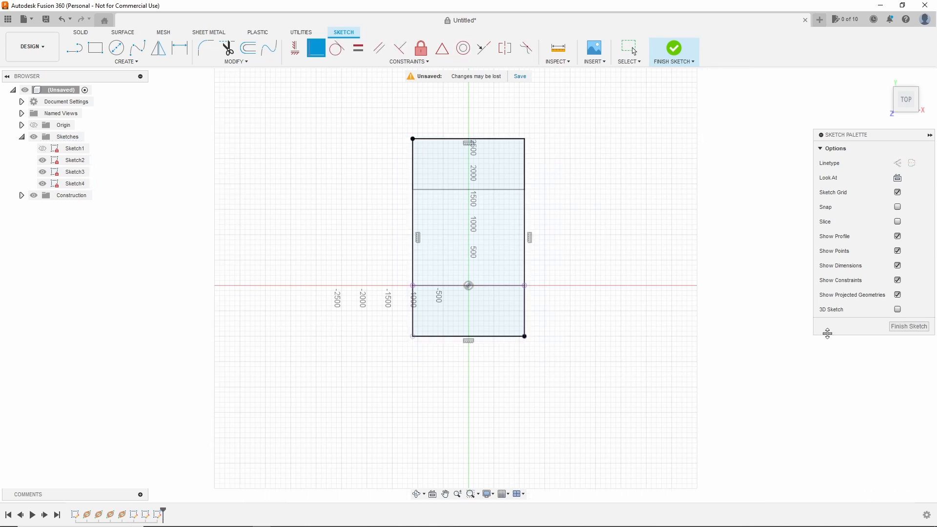
pyautogui.click(909, 326)
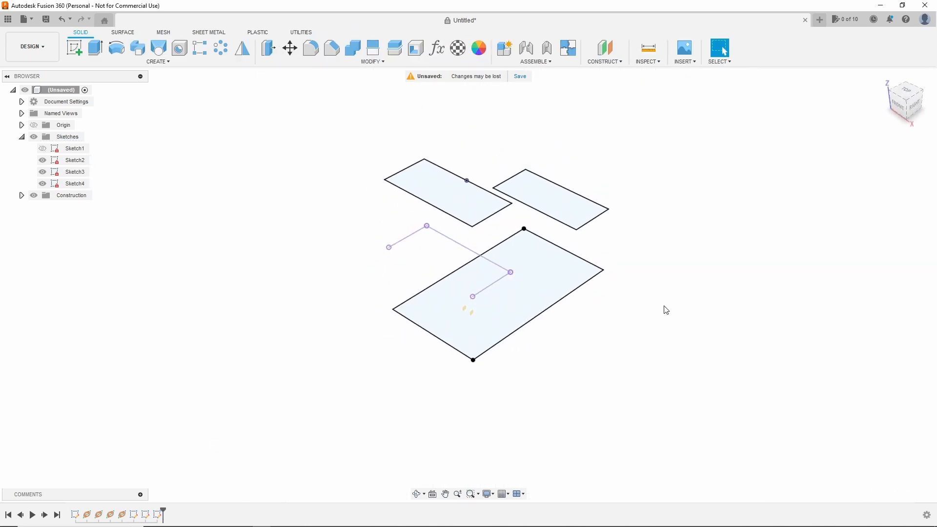
# Extrude the highest rectangle downward as a new body with distance slab_thickness.
pyautogui.scroll(3, 502, 293)
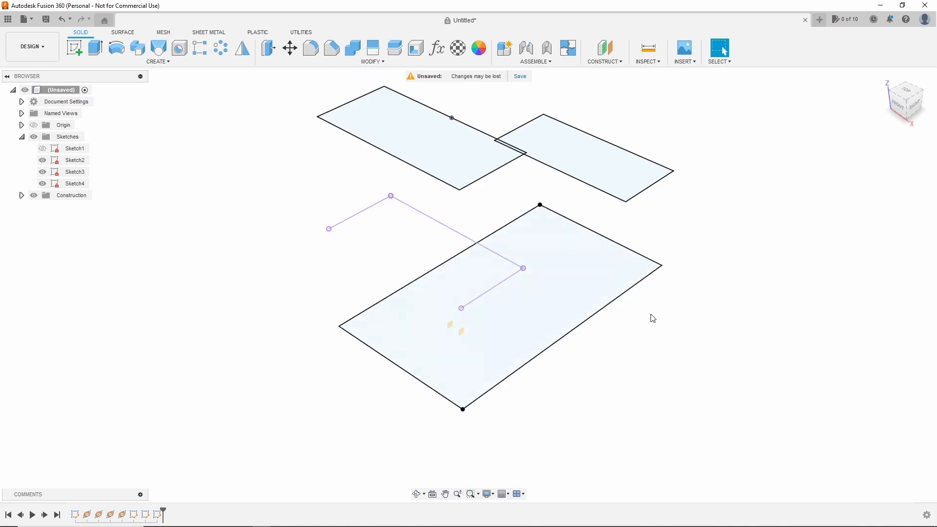
pyautogui.scroll(3, 414, 295)
pyautogui.scroll(-3, 426, 278)
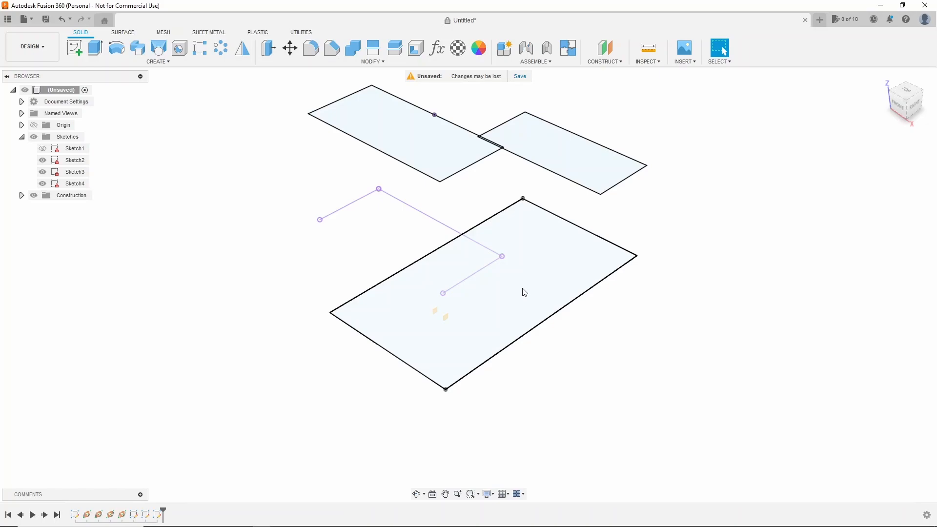
pyautogui.press('e')
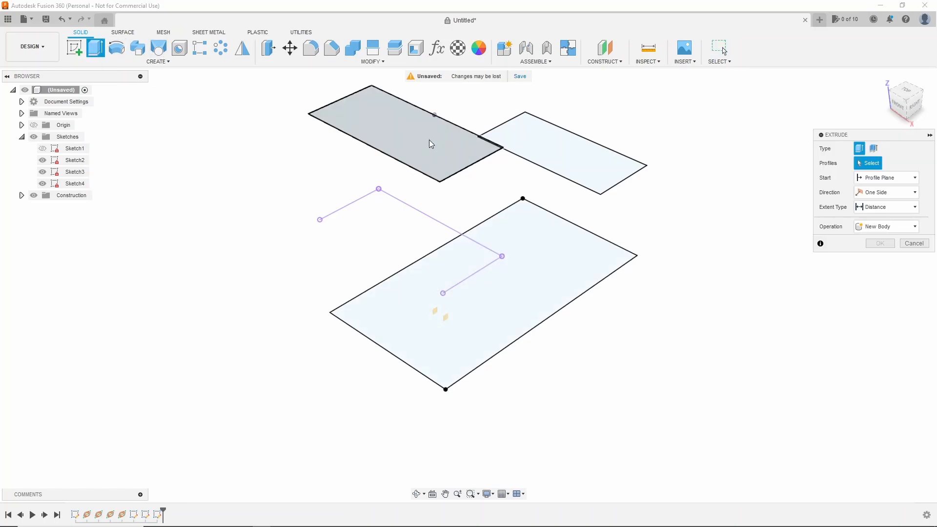
pyautogui.click(431, 141)
pyautogui.write('sla')
pyautogui.click(433, 194)
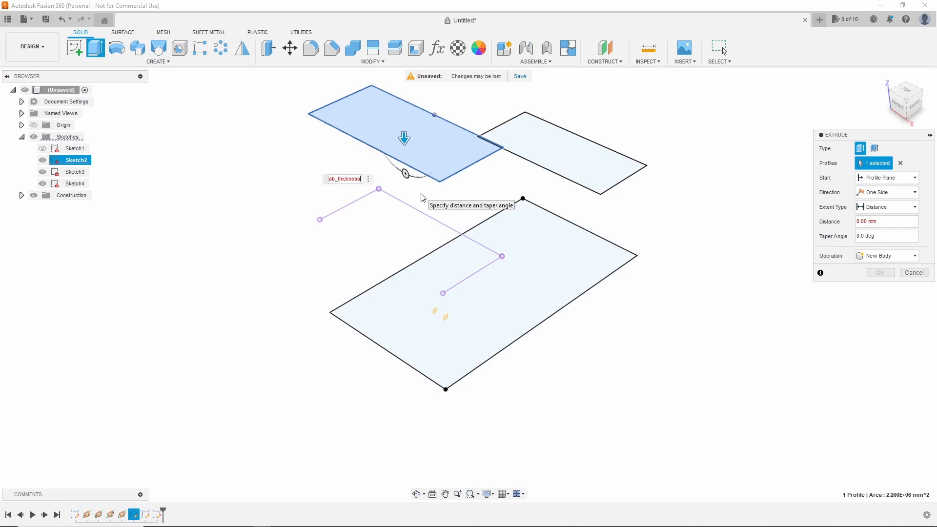
pyautogui.click(868, 274)
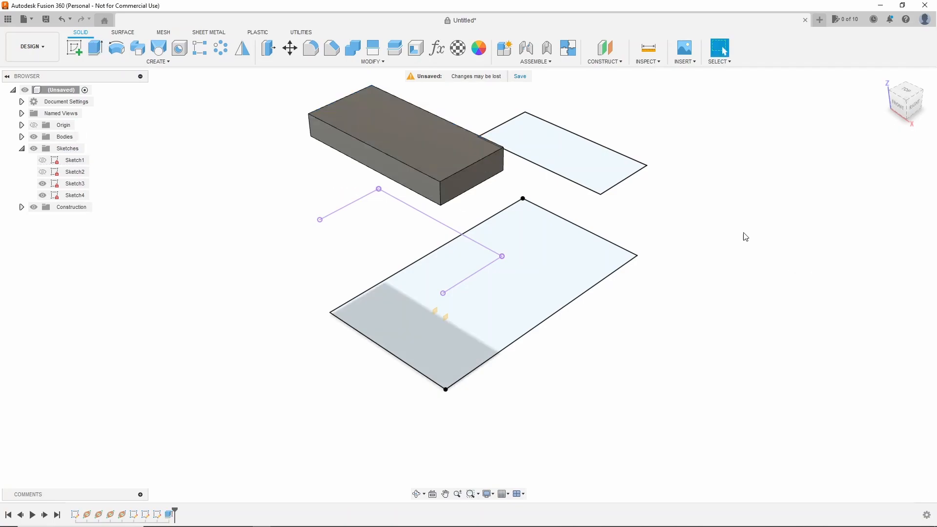
# Extrude the middle-height podest rectangle downward as a new body with distance podestal_thickness.
pyautogui.click(91, 47)
pyautogui.click(581, 157)
pyautogui.write('po')
pyautogui.click(732, 260)
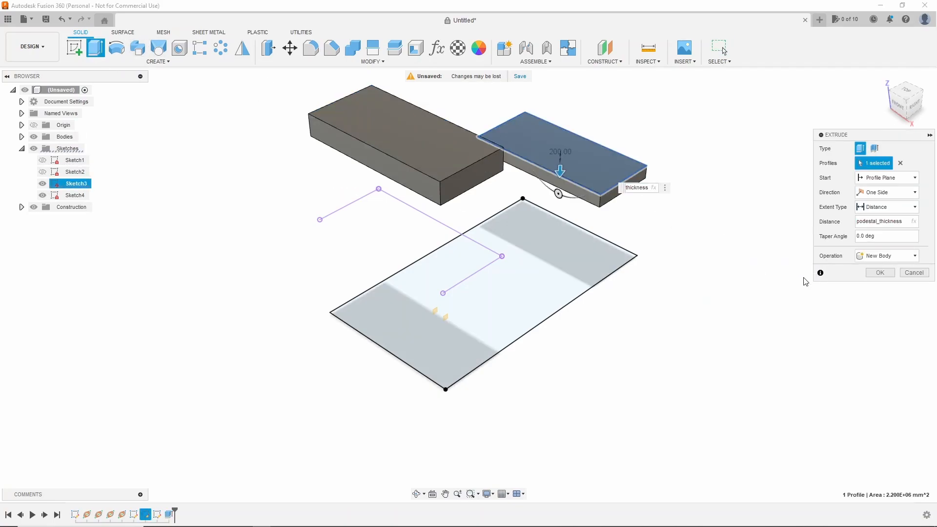
pyautogui.press('Return')
# Extrude the ground-level rectangle as a new body with distance -slab_thickness.
pyautogui.click(95, 48)
pyautogui.write('-sla')
pyautogui.click(481, 247)
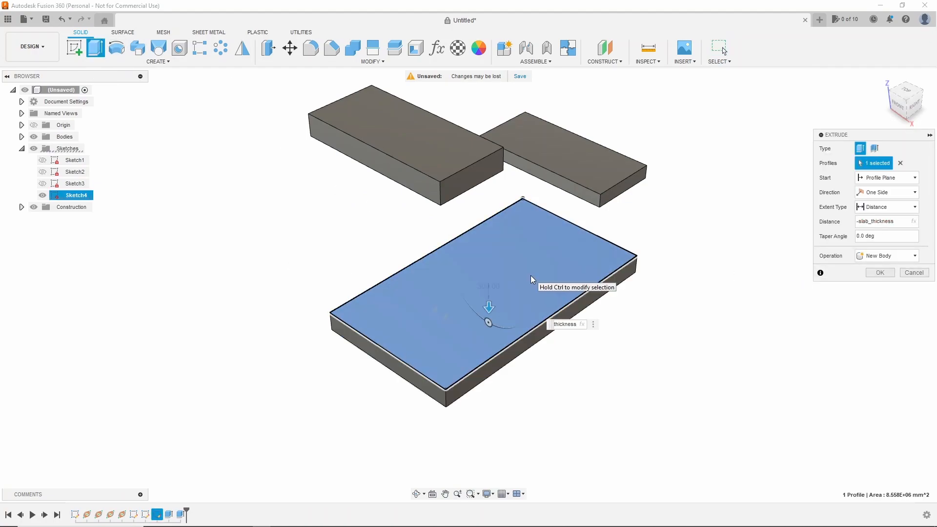
pyautogui.press('Return')
# Apply a concrete appearance to the whole root component.
pyautogui.press('a')
pyautogui.moveTo(788, 356); pyautogui.dragTo(61, 91)
pyautogui.click(914, 478)
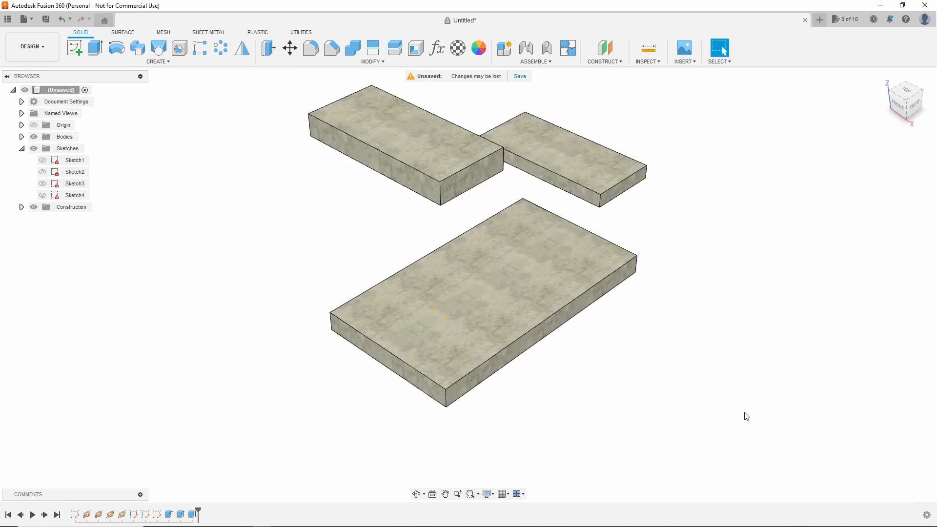
# Start a side-view sketch and draw the lower flight's outline from the podest's front edge to a stepped foot on the floor and back to the podest's underside.
pyautogui.keyDown('shift'); pyautogui.moveTo(565, 301); pyautogui.dragTo(344, 192, button='middle'); pyautogui.keyUp('shift')
pyautogui.click(344, 193)
pyautogui.click(74, 47)
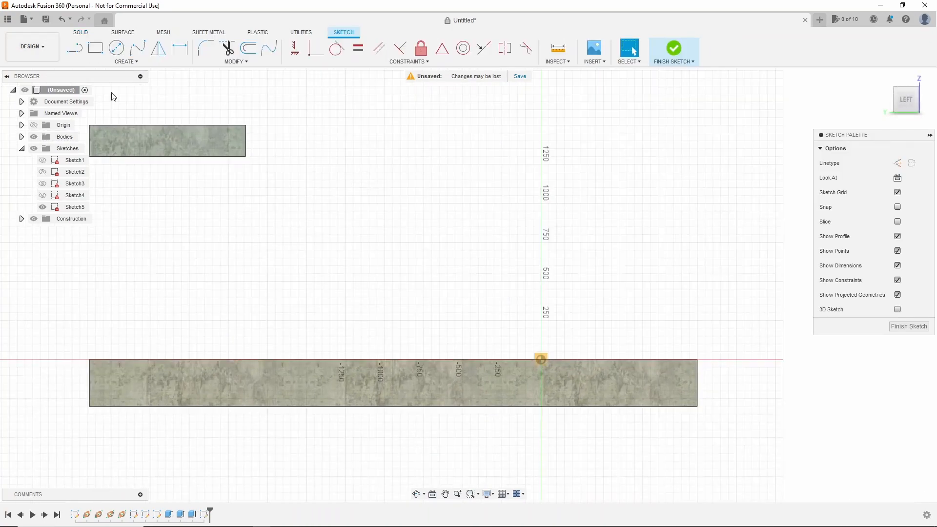
pyautogui.click(247, 151)
pyautogui.scroll(2, 561, 336)
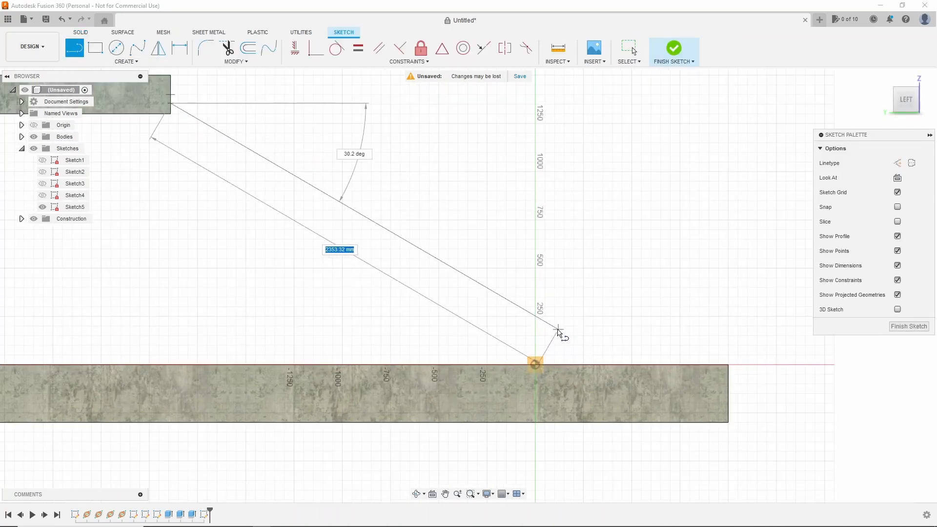
pyautogui.click(516, 312)
pyautogui.click(516, 364)
pyautogui.click(445, 364)
pyautogui.click(444, 326)
pyautogui.scroll(-1, 179, 163)
pyautogui.click(120, 118)
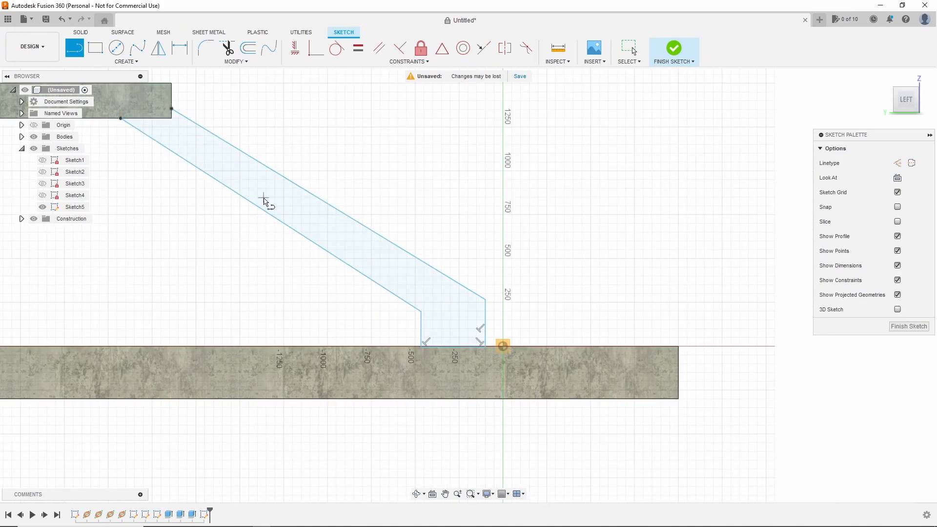
# Close the flight profile with lines along the podest's underside to its corner and up to the upper sloping line's start.
pyautogui.scroll(2, 122, 119)
pyautogui.click(213, 125)
pyautogui.click(212, 110)
pyautogui.scroll(-2, 453, 206)
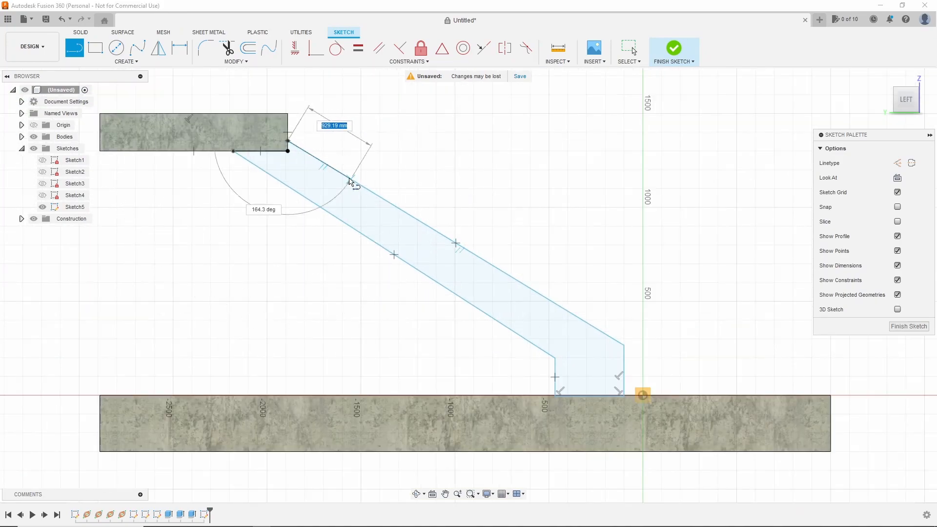
pyautogui.scroll(1, 322, 172)
pyautogui.scroll(-2, 431, 188)
# Make the upper and lower sloping lines of the flight profile parallel.
pyautogui.click(379, 48)
pyautogui.click(462, 237)
pyautogui.click(440, 269)
pyautogui.scroll(1, 398, 159)
pyautogui.press('Escape')
pyautogui.scroll(-3, 400, 234)
pyautogui.scroll(6, 576, 367)
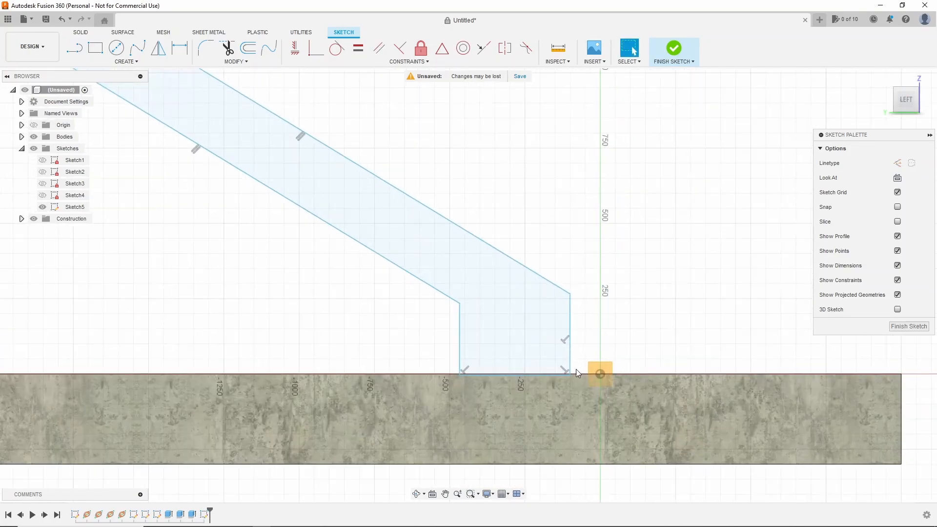
# Make the profile's lower front corner coincident with the sketch origin.
pyautogui.click(570, 375)
pyautogui.keyDown('ctrl'); pyautogui.click(601, 375); pyautogui.keyUp('ctrl')
pyautogui.click(316, 48)
pyautogui.scroll(-2, 359, 270)
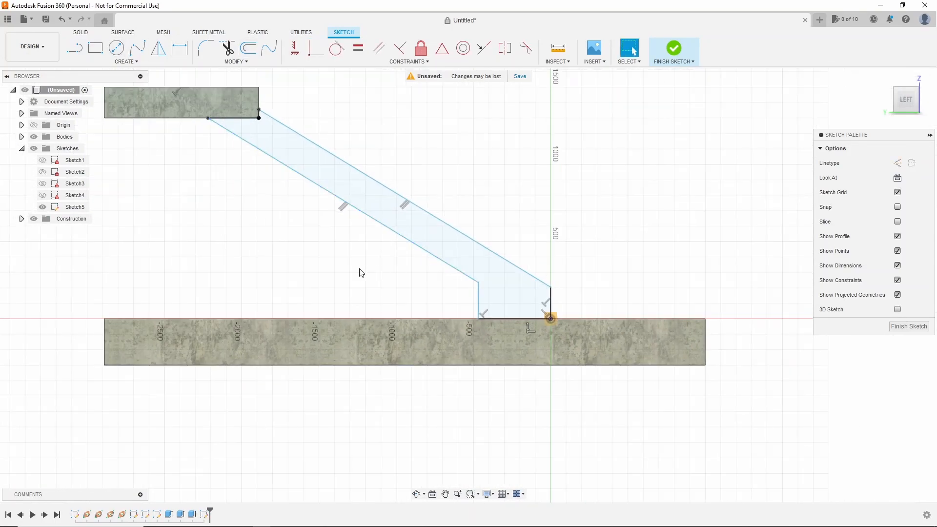
# Dimension the vertical front edge of the profile's foot with the parameter step_height.
pyautogui.scroll(1, 345, 198)
pyautogui.click(619, 371)
pyautogui.click(637, 375)
pyautogui.write('step')
pyautogui.click(688, 446)
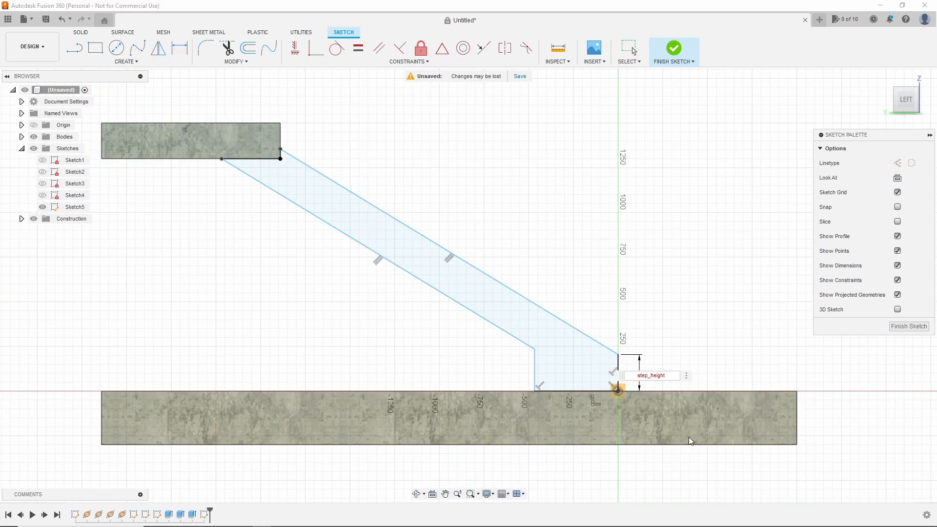
pyautogui.press('Return')
# Set the vertical distance from the podest's top corner to the upper sloping line's end to step_height.
pyautogui.click(280, 152)
pyautogui.click(281, 123)
pyautogui.click(305, 132)
pyautogui.write('step')
pyautogui.click(367, 178)
pyautogui.press('Return')
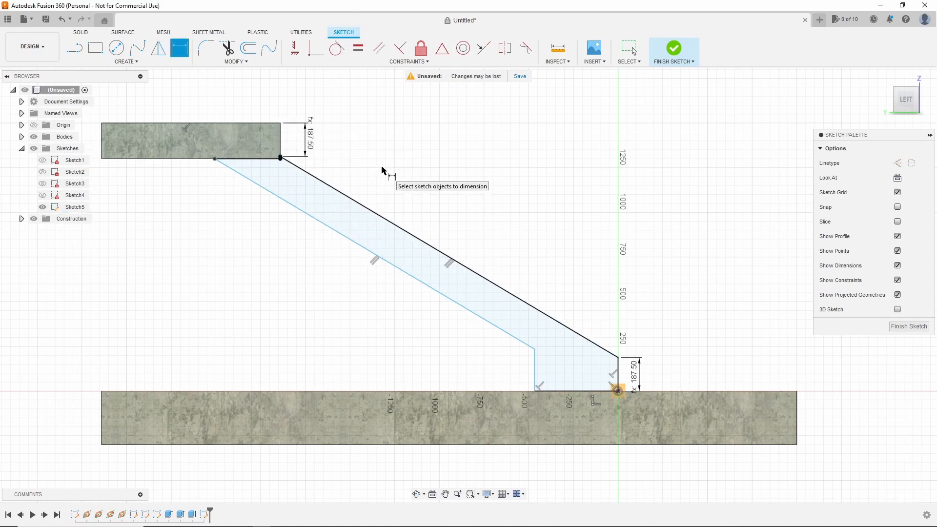
# Draw a horizontal line inward from the front edge's top and a vertical line up to the slope, and convert both to construction lines.
pyautogui.scroll(3, 270, 166)
pyautogui.scroll(-4, 459, 172)
pyautogui.scroll(2, 695, 343)
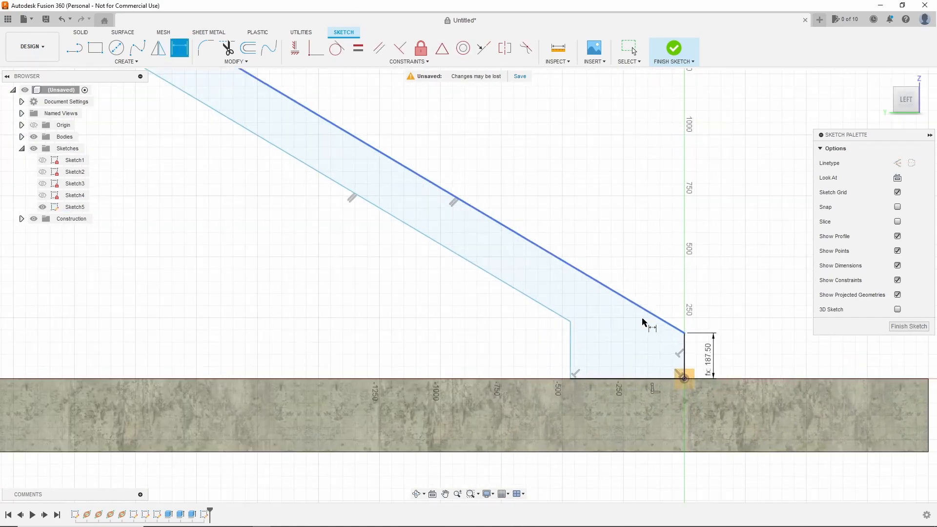
pyautogui.scroll(-2, 561, 269)
pyautogui.scroll(2, 574, 260)
pyautogui.press('Escape')
pyautogui.click(636, 370)
pyautogui.click(636, 328)
pyautogui.press('Escape')
pyautogui.scroll(1, 648, 300)
pyautogui.click(635, 360)
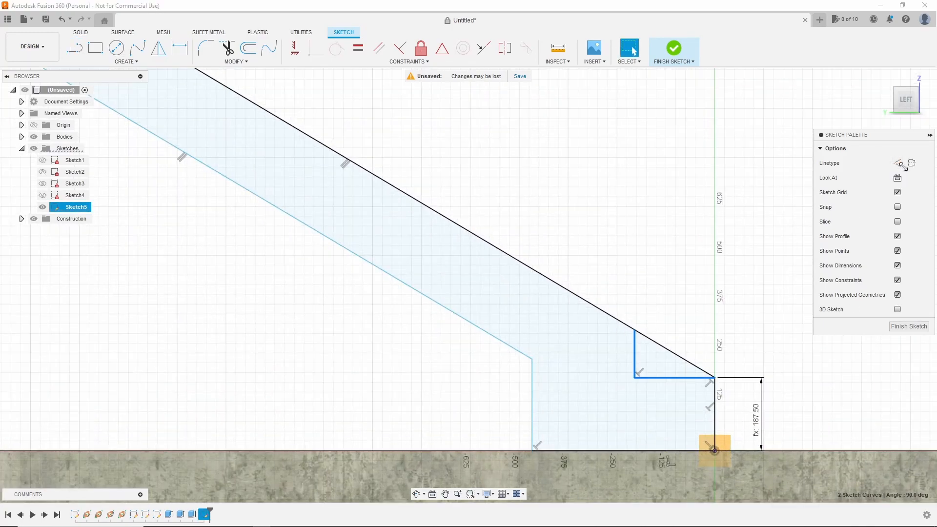
pyautogui.press('Escape')
pyautogui.scroll(-2, 646, 196)
pyautogui.scroll(2, 662, 306)
pyautogui.press('x')
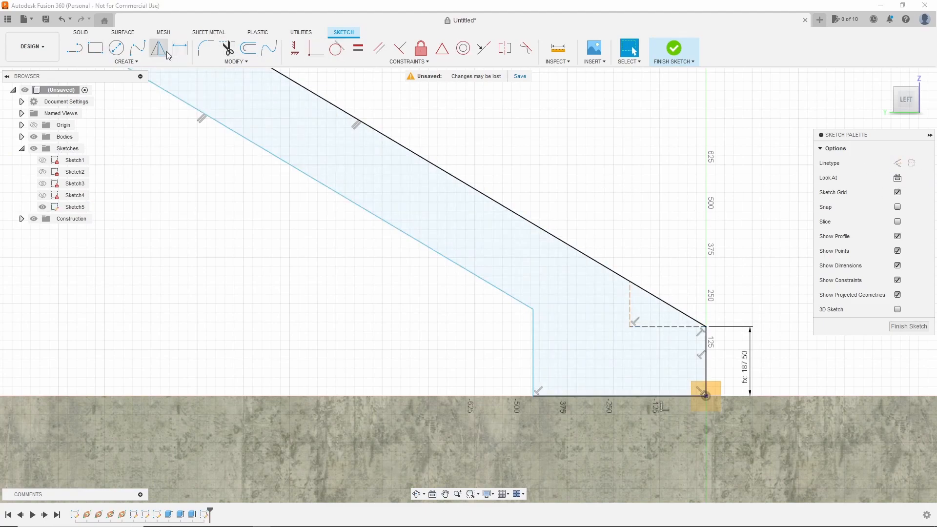
# Dimension the vertical construction line of the helper step with the parameter step_height.
pyautogui.click(628, 300)
pyautogui.click(603, 306)
pyautogui.write('st')
pyautogui.click(652, 371)
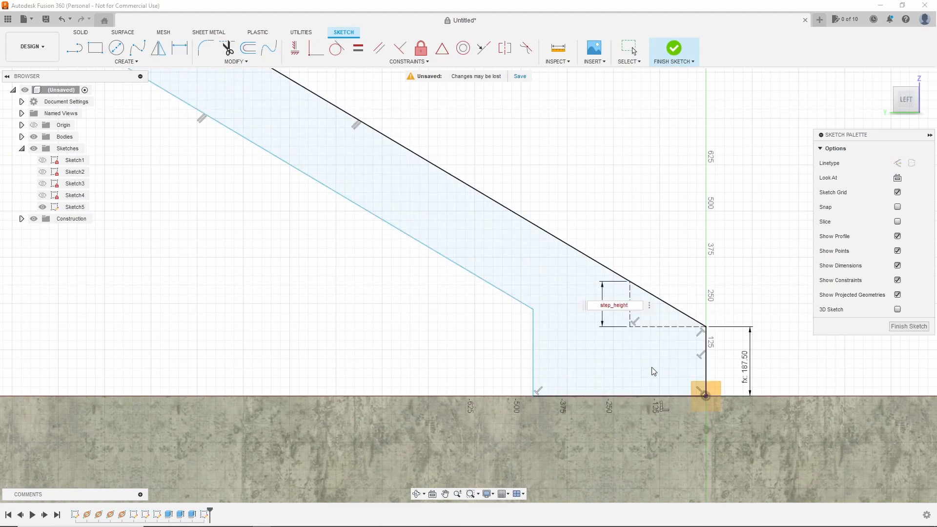
pyautogui.press('Return')
pyautogui.scroll(-3, 629, 283)
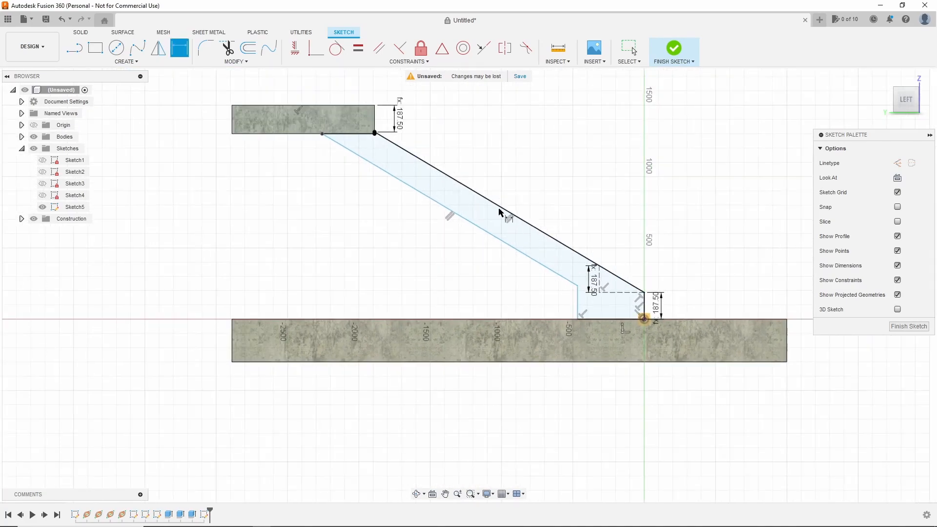
pyautogui.scroll(2, 496, 184)
pyautogui.press('Escape')
# Examine the points and constraints at the profile's lower front corner near the origin.
pyautogui.scroll(-4, 634, 334)
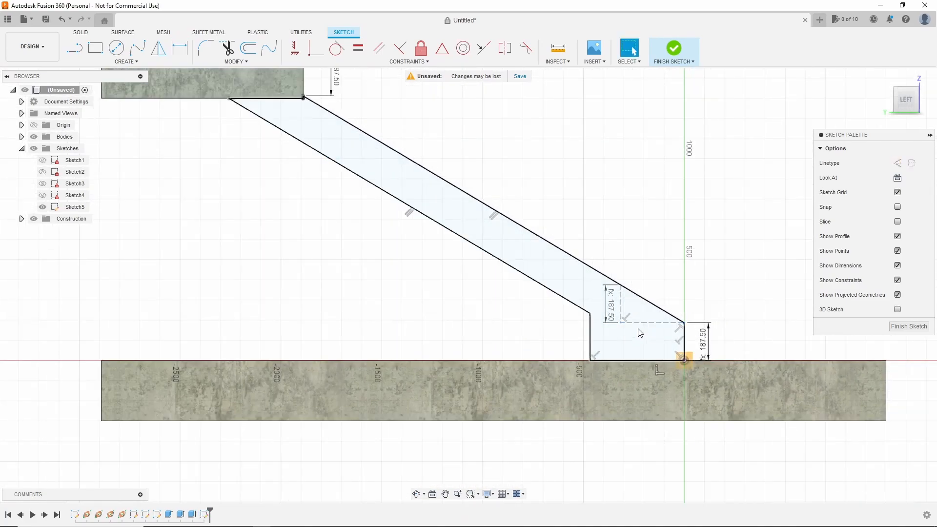
pyautogui.scroll(4, 692, 336)
pyautogui.click(656, 357)
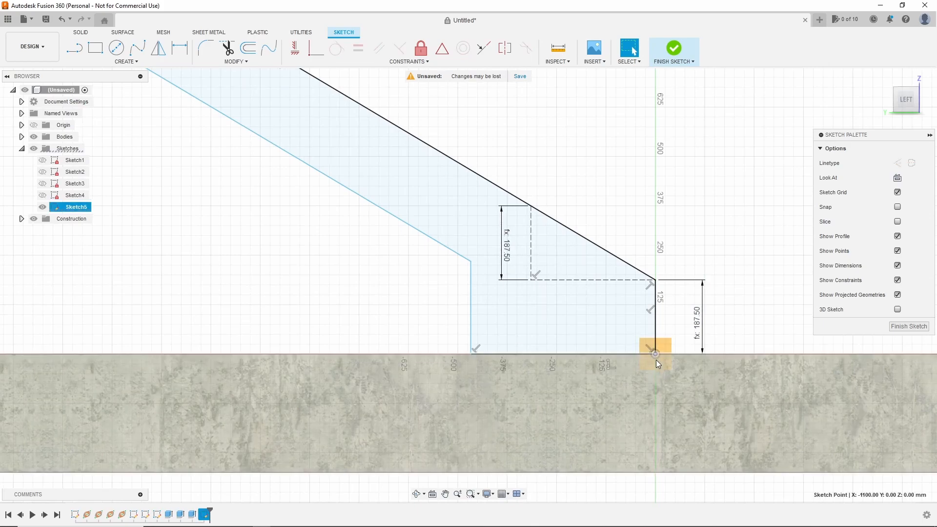
pyautogui.scroll(8, 654, 350)
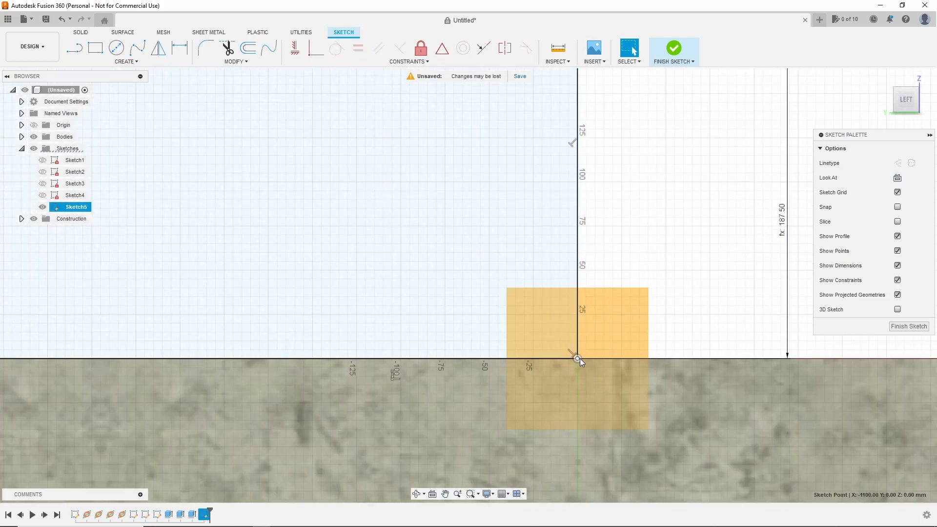
pyautogui.click(21, 125)
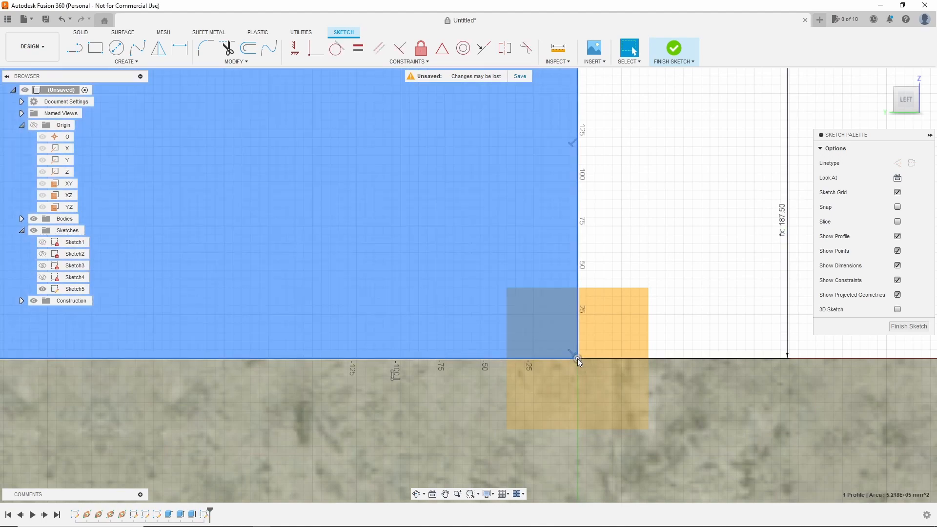
pyautogui.click(578, 354)
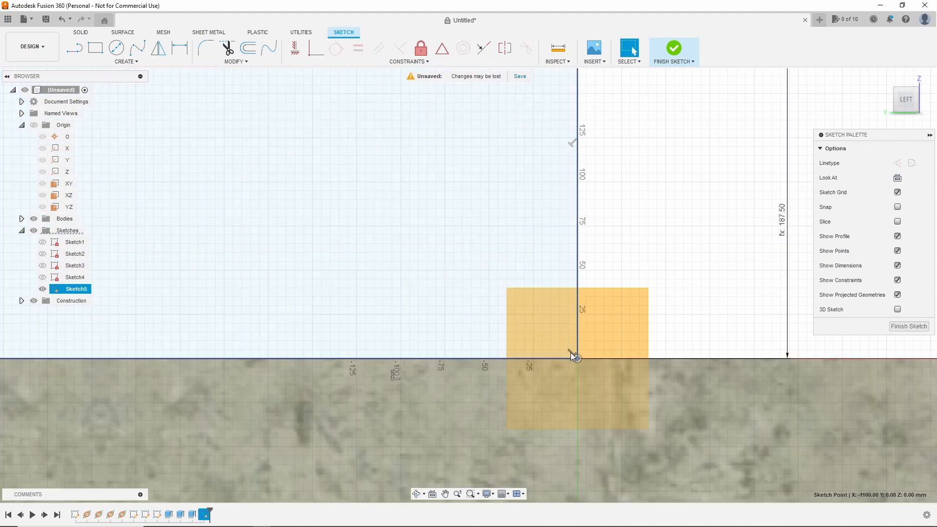
pyautogui.scroll(-6, 657, 304)
pyautogui.click(646, 410)
pyautogui.scroll(7, 650, 313)
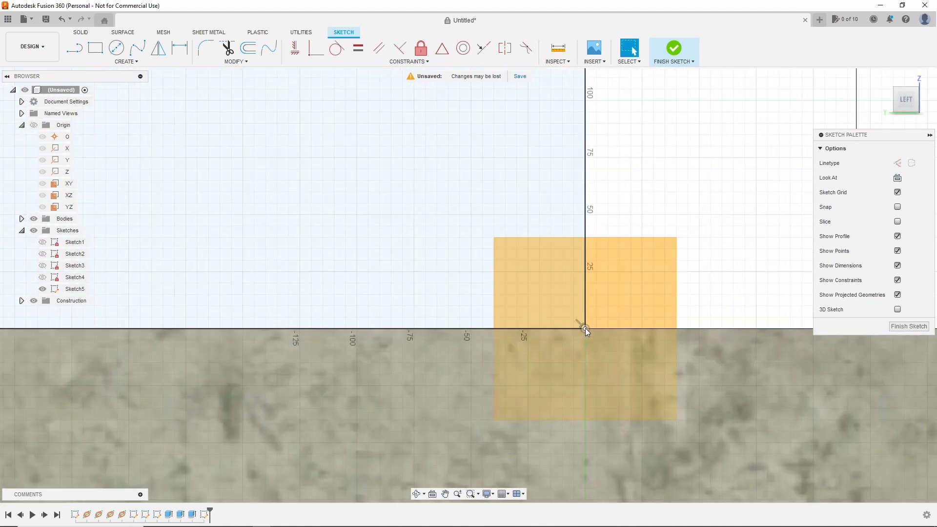
# Hide the construction planes, delete the constraints holding the lower front corner at the origin, and move the corner away.
pyautogui.click(34, 301)
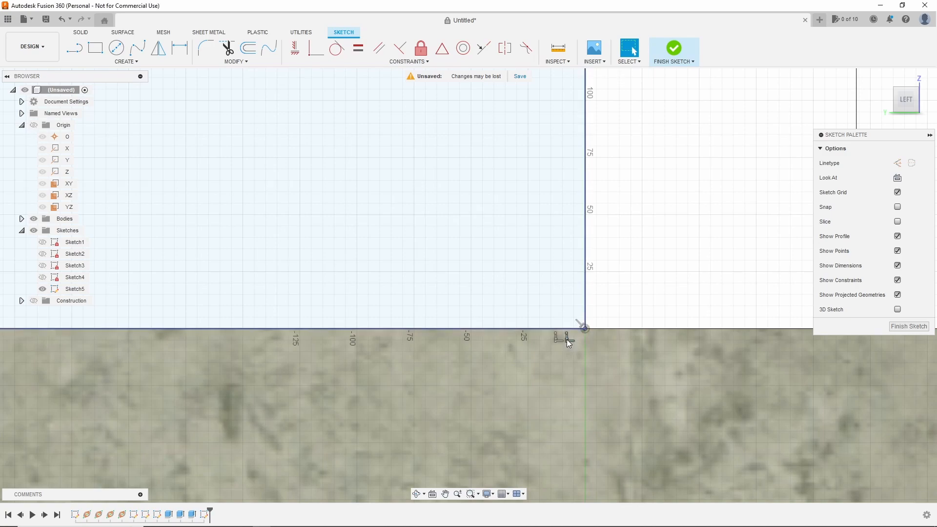
pyautogui.click(568, 339)
pyautogui.press('Delete')
pyautogui.click(581, 336)
pyautogui.press('Delete')
pyautogui.moveTo(586, 310)
pyautogui.mouseDown()
pyautogui.moveTo(520, 296)
pyautogui.moveTo(532, 318)
pyautogui.mouseUp()
pyautogui.scroll(-4, 532, 316)
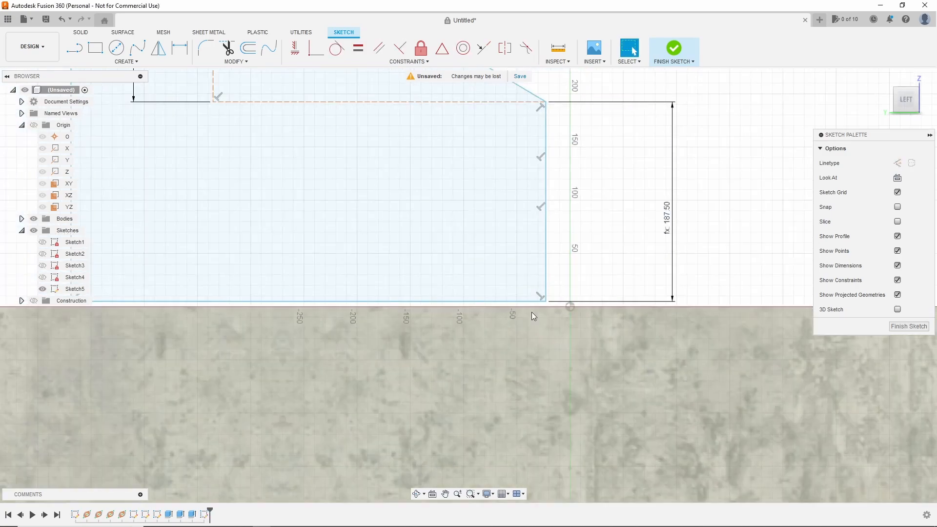
# Make the profile's bottom line collinear with the floor slab's top edge.
pyautogui.click(526, 301)
pyautogui.keyDown('ctrl'); pyautogui.click(523, 307); pyautogui.keyUp('ctrl')
pyautogui.scroll(-5, 521, 323)
pyautogui.scroll(1, 302, 214)
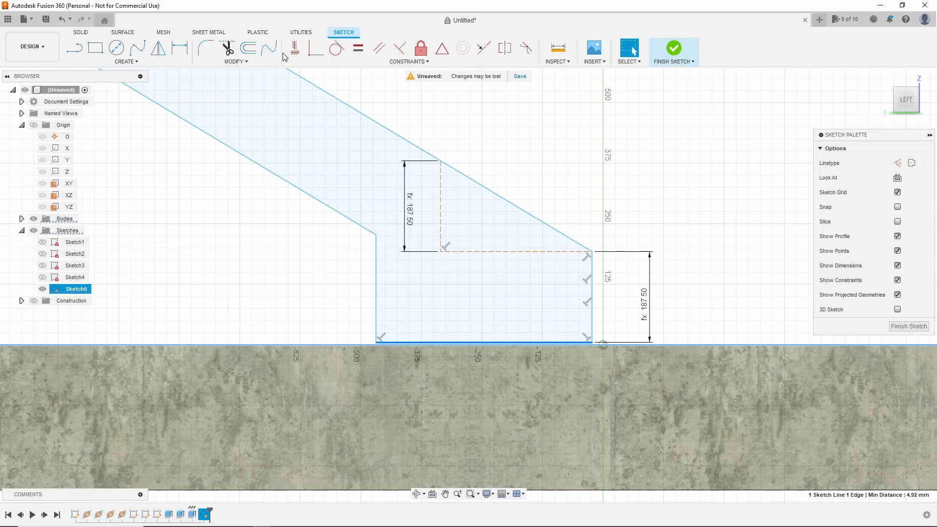
pyautogui.click(484, 49)
# Dimension the horizontal construction line of the helper step with the parameter step_depth.
pyautogui.click(185, 48)
pyautogui.click(508, 254)
pyautogui.click(517, 281)
pyautogui.write('step_depth')
pyautogui.press('Return')
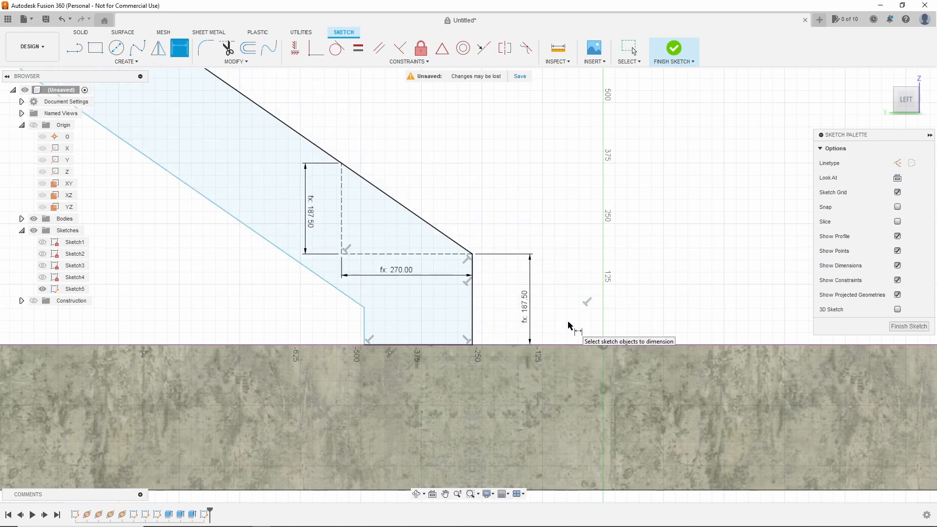
pyautogui.scroll(-5, 561, 317)
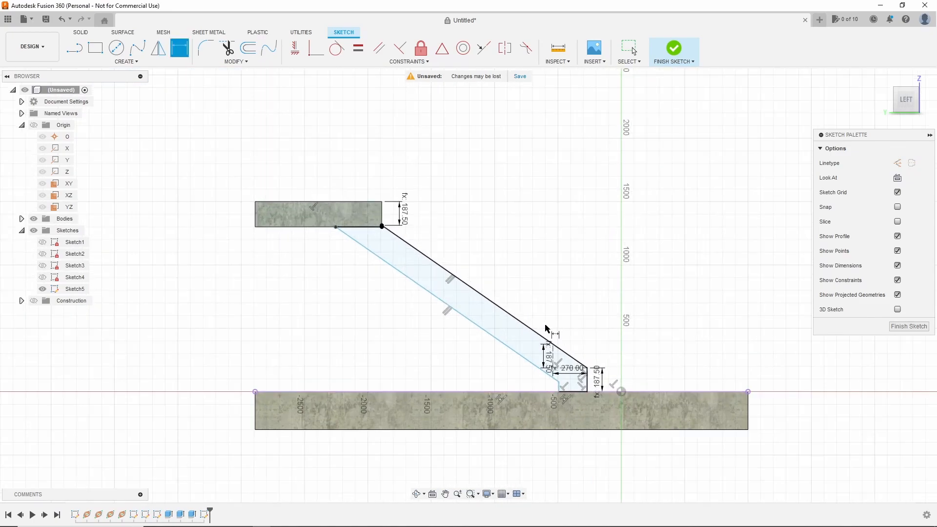
# Dimension the foot's short rear edge to 100 mm and its bottom line to 400 mm.
pyautogui.scroll(8, 546, 331)
pyautogui.click(506, 387)
pyautogui.write('100')
pyautogui.press('Return')
pyautogui.click(599, 409)
pyautogui.click(606, 438)
pyautogui.write('400')
pyautogui.press('Return')
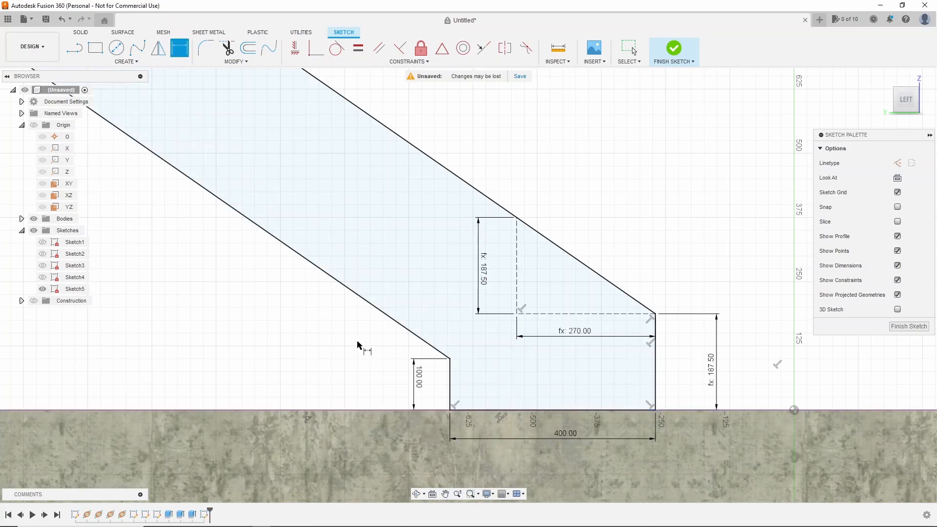
# Delete the 100 mm dimension and set the distance from the helper step's inner corner to the lower sloping line to 160 mm.
pyautogui.click(397, 379)
pyautogui.press('Delete')
pyautogui.click(517, 314)
pyautogui.click(417, 336)
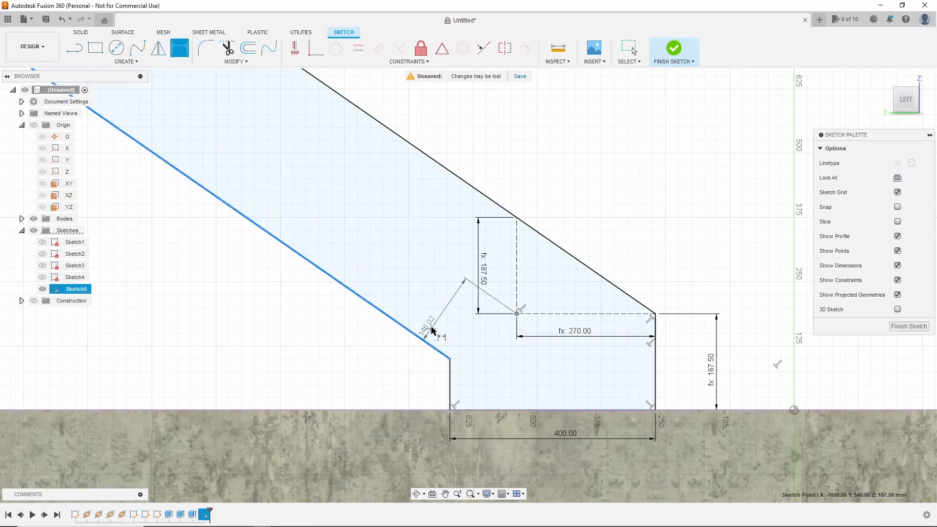
pyautogui.click(431, 320)
pyautogui.write('160')
pyautogui.press('Return')
pyautogui.scroll(-5, 460, 153)
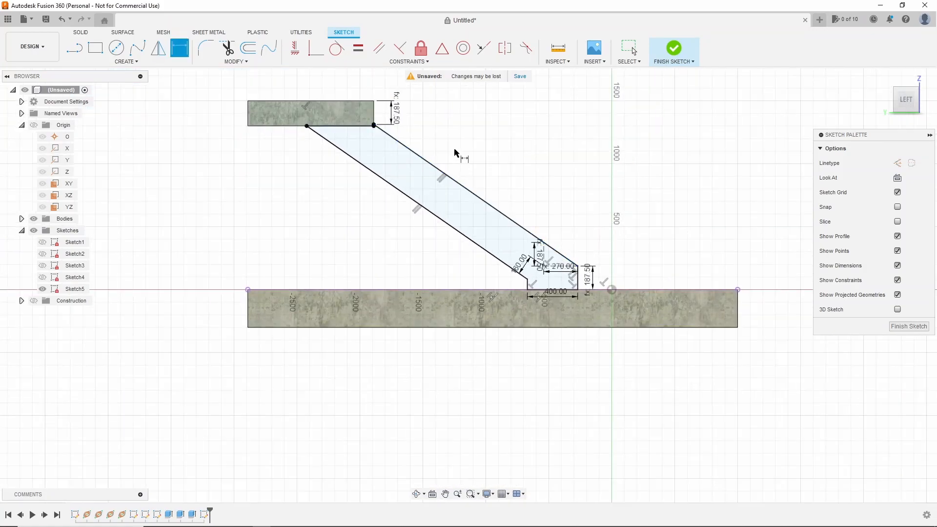
# Move the upper sloping line's end up to the podest's top corner and finish the lower flight's sketch.
pyautogui.scroll(4, 360, 96)
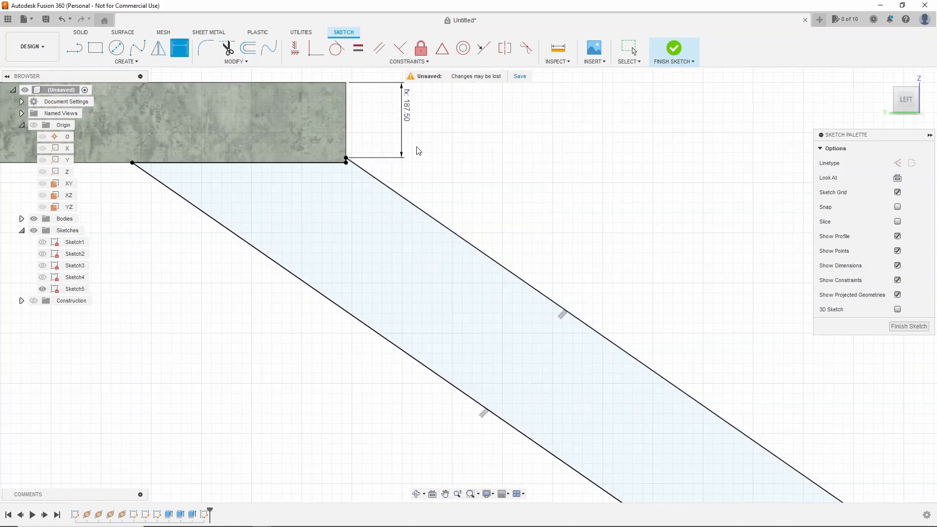
pyautogui.press('Escape')
pyautogui.scroll(-5, 346, 145)
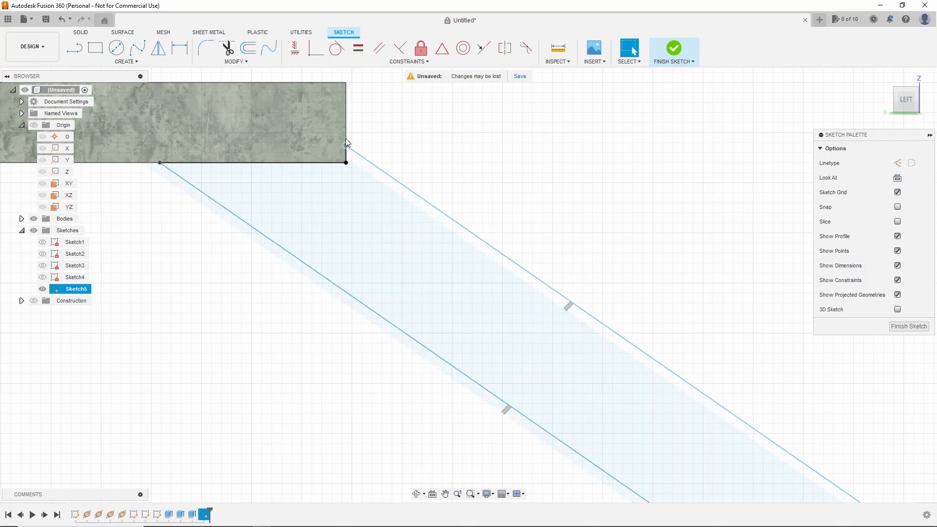
pyautogui.scroll(5, 682, 251)
pyautogui.scroll(-4, 585, 229)
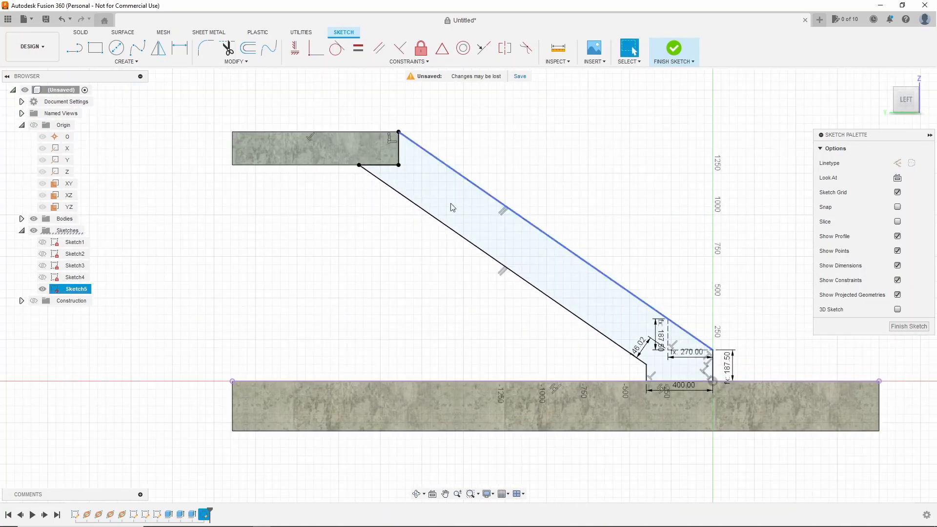
pyautogui.scroll(2, 667, 219)
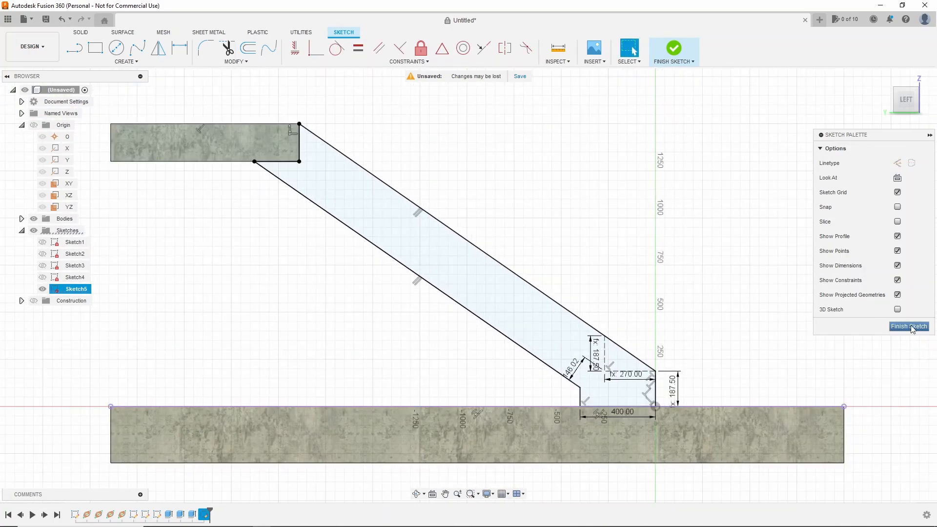
pyautogui.click(911, 326)
# Extrude the lower flight profile as a new body by -step_width.
pyautogui.press('e')
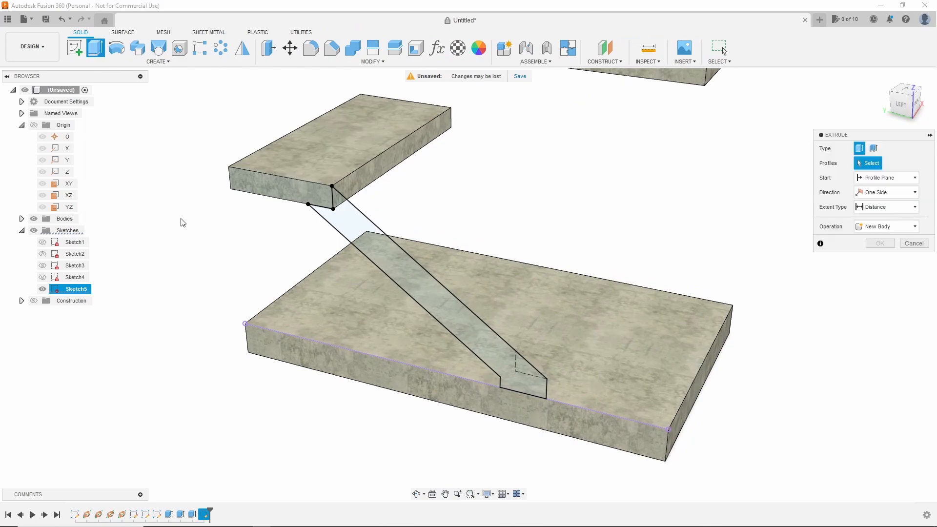
pyautogui.click(340, 238)
pyautogui.write('-ste')
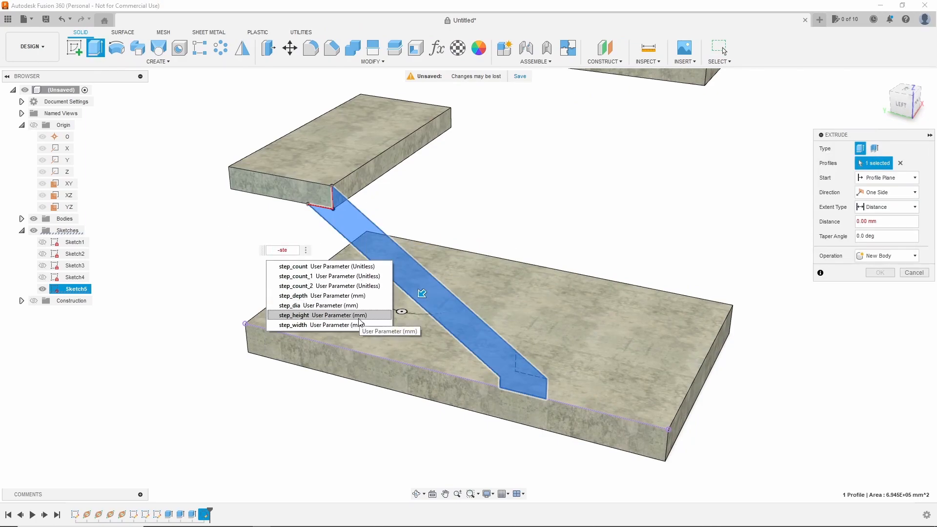
pyautogui.click(339, 324)
pyautogui.click(881, 275)
# Start a sketch on the podest's side face and draw a short vertical line up from its top corner, continuing with a sloping line toward the upper slab.
pyautogui.scroll(-2, 596, 266)
pyautogui.keyDown('shift'); pyautogui.moveTo(596, 267); pyautogui.dragTo(488, 254, button='middle'); pyautogui.keyUp('shift')
pyautogui.scroll(2, 702, 254)
pyautogui.click(673, 218)
pyautogui.click(74, 48)
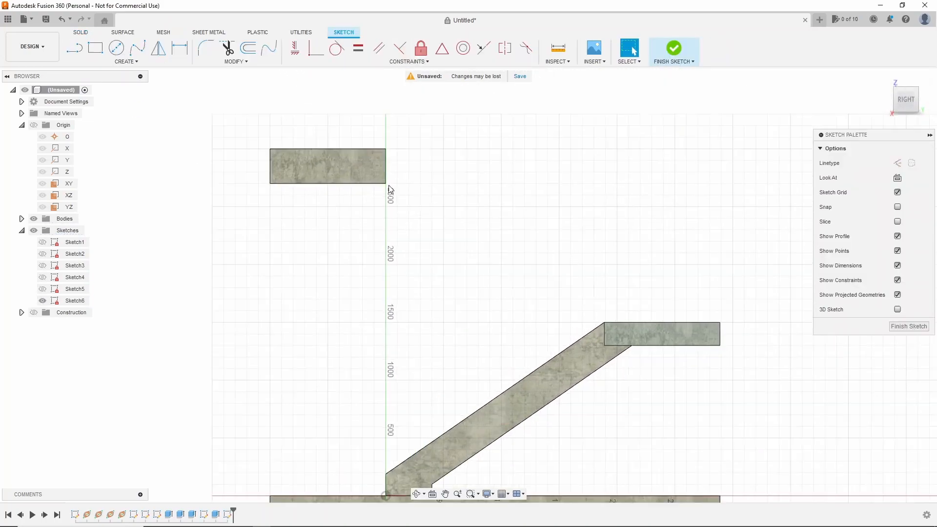
pyautogui.press('l')
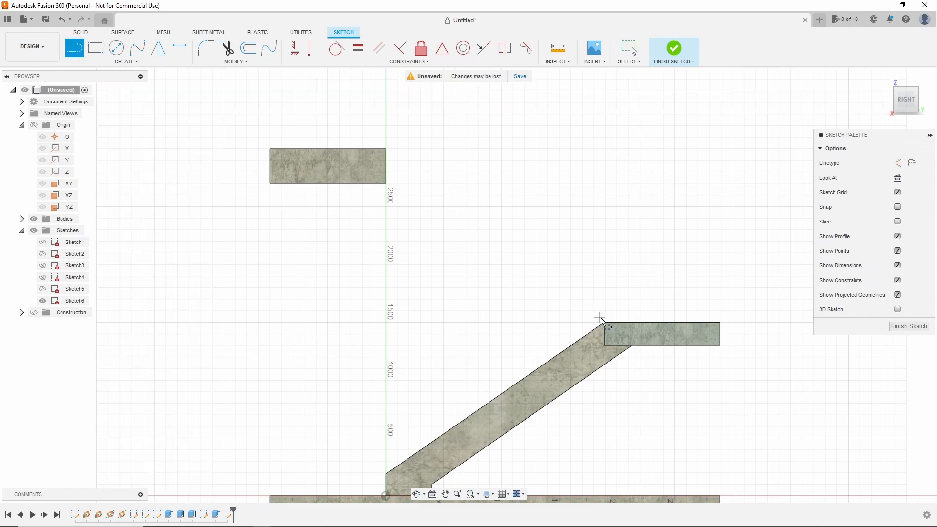
pyautogui.click(604, 293)
pyautogui.click(394, 147)
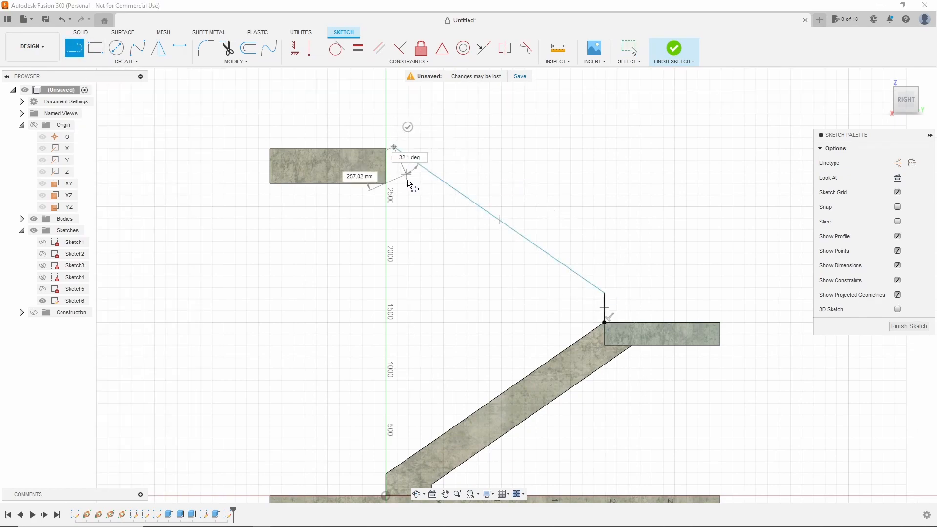
# Make the sloping line's free end coincident with the upper slab's top corner.
pyautogui.scroll(1, 474, 162)
pyautogui.press('Escape')
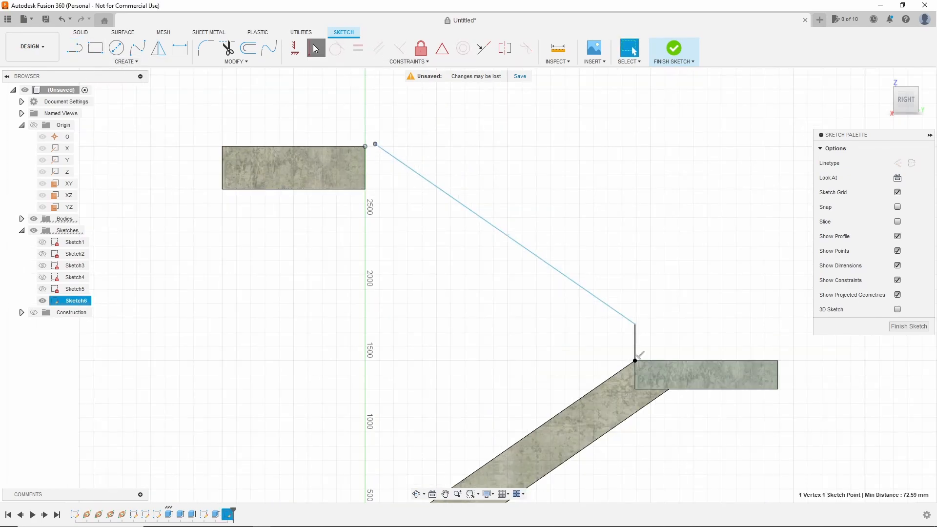
pyautogui.click(314, 46)
# Draw a helper step beneath the sloping line's lower end from a horizontal and a vertical line, and convert both to construction lines.
pyautogui.scroll(-1, 558, 249)
pyautogui.scroll(3, 605, 336)
pyautogui.click(76, 48)
pyautogui.click(620, 296)
pyautogui.click(541, 296)
pyautogui.click(542, 244)
pyautogui.press('Escape')
pyautogui.moveTo(568, 320); pyautogui.dragTo(523, 282)
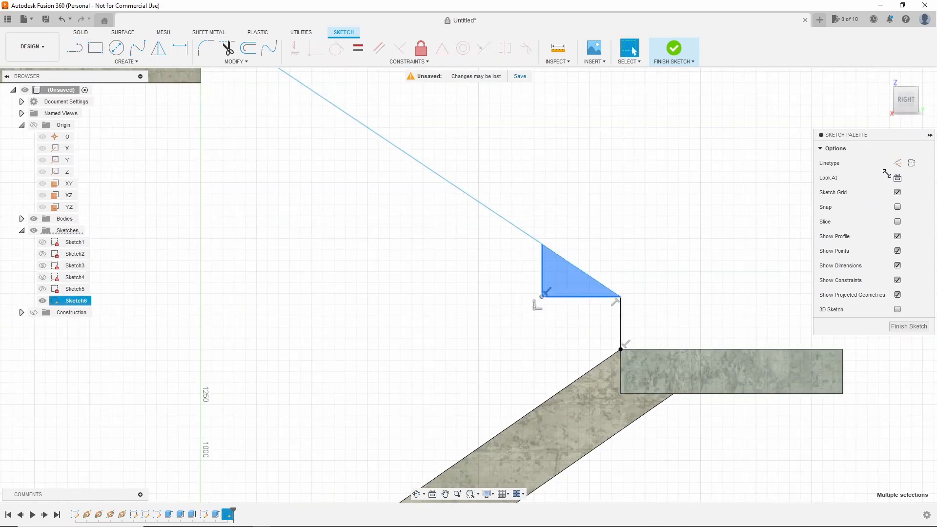
pyautogui.click(574, 296)
pyautogui.keyDown('shift'); pyautogui.click(542, 278); pyautogui.keyUp('shift')
pyautogui.click(901, 162)
# Dimension the short vertical start line and the helper step's vertical line with the parameter step_height.
pyautogui.press('d')
pyautogui.click(620, 316)
pyautogui.click(677, 342)
pyautogui.write('ste')
pyautogui.click(751, 392)
pyautogui.press('Return')
pyautogui.click(540, 289)
pyautogui.click(512, 313)
pyautogui.write('ste')
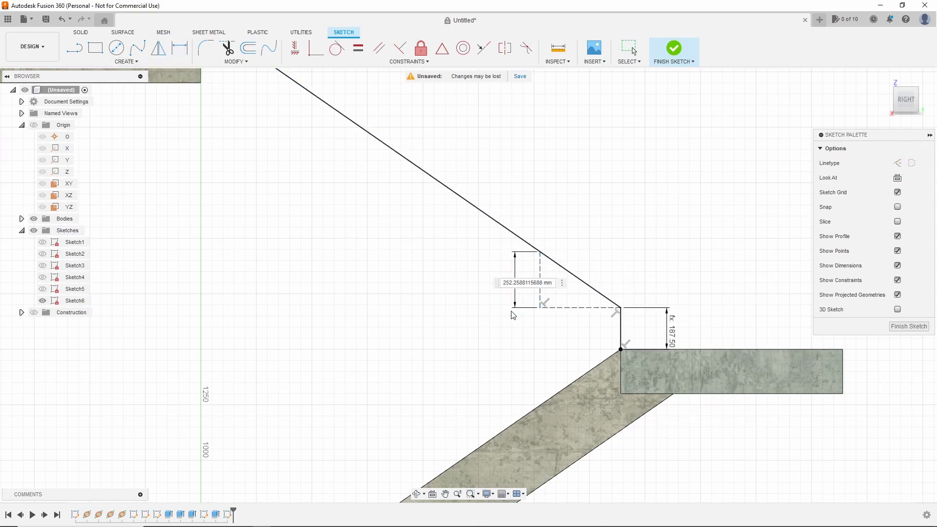
pyautogui.click(560, 348)
pyautogui.press('Return')
# Draw a short vertical line down the podest's edge from its top corner and clear the coincident constraint at its lower end.
pyautogui.scroll(-5, 581, 295)
pyautogui.scroll(6, 581, 295)
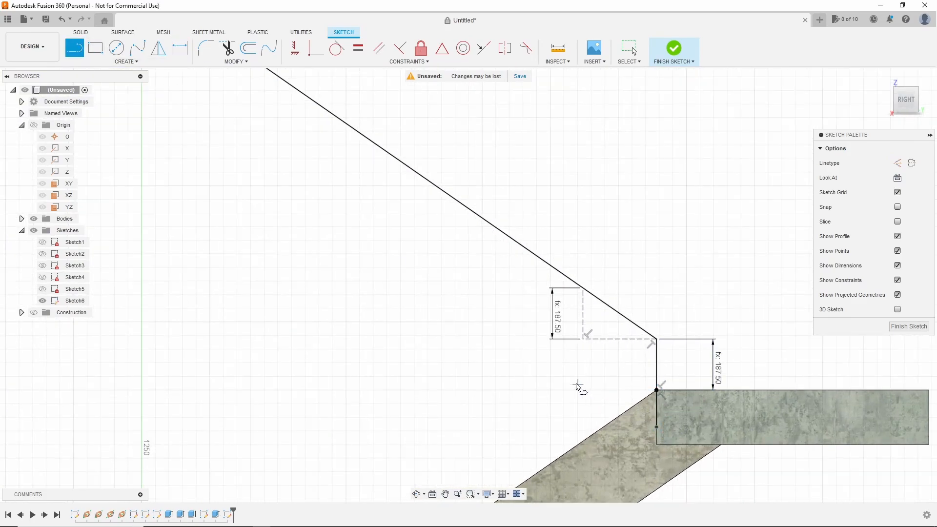
pyautogui.scroll(3, 638, 432)
pyautogui.press('Escape')
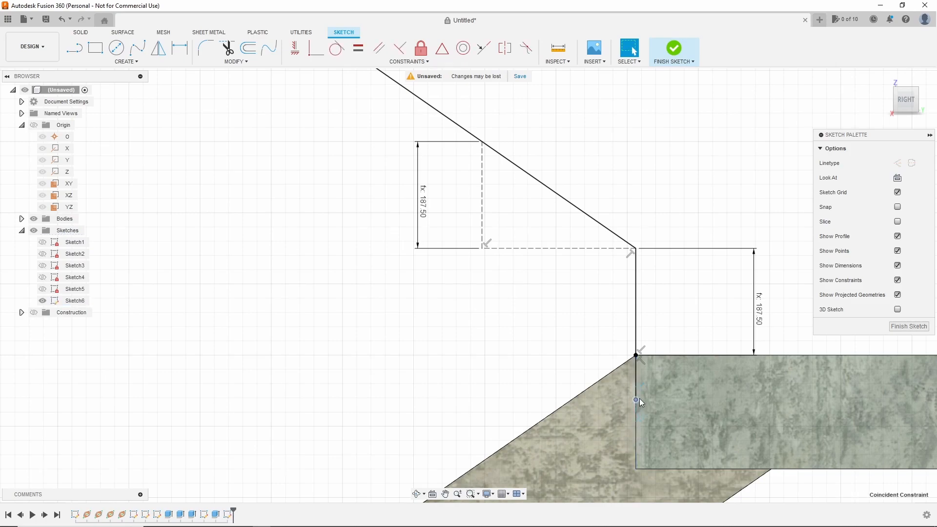
# Draw a lower sloping line from the short line's lower end to the upper slab's bottom corner area, parallel to the upper sloping line.
pyautogui.press('l')
pyautogui.scroll(-7, 530, 395)
pyautogui.scroll(2, 321, 199)
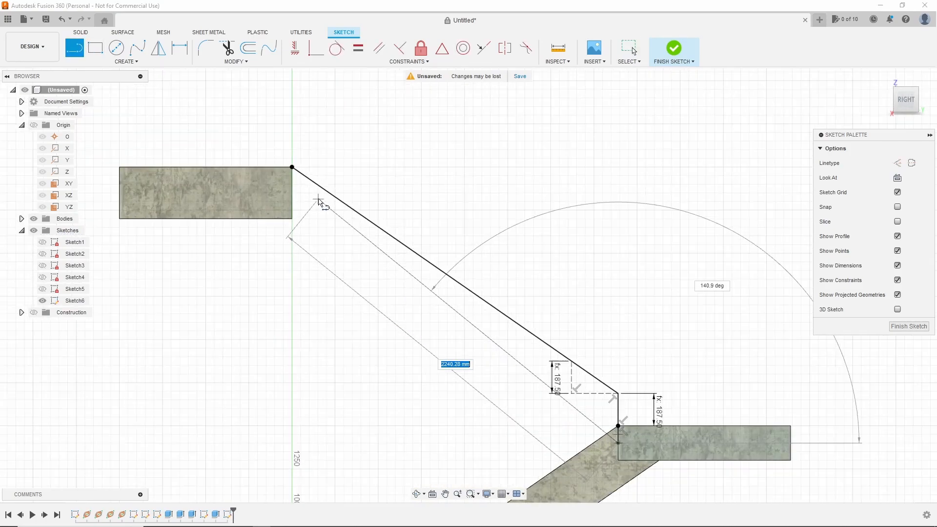
pyautogui.scroll(3, 298, 228)
pyautogui.scroll(5, 291, 218)
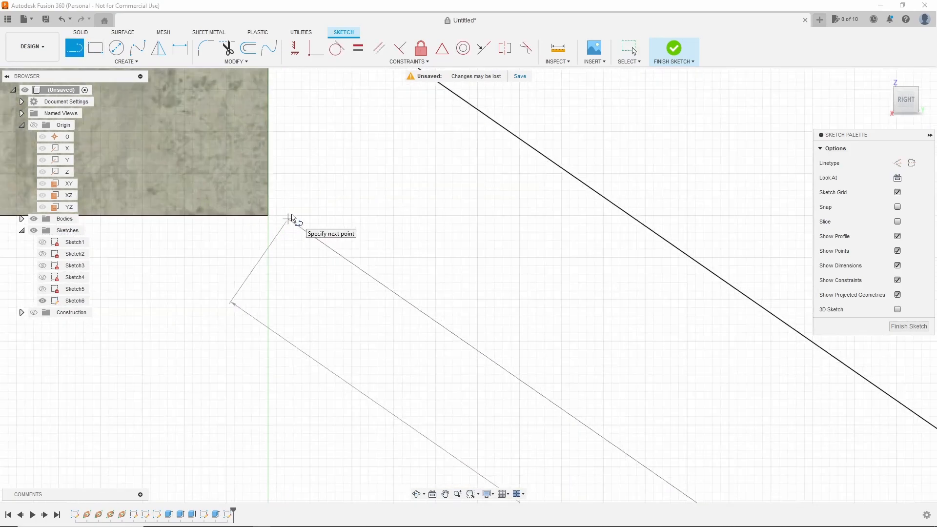
pyautogui.click(273, 209)
pyautogui.scroll(-3, 433, 213)
pyautogui.press('Escape')
pyautogui.scroll(-5, 496, 206)
pyautogui.scroll(4, 678, 340)
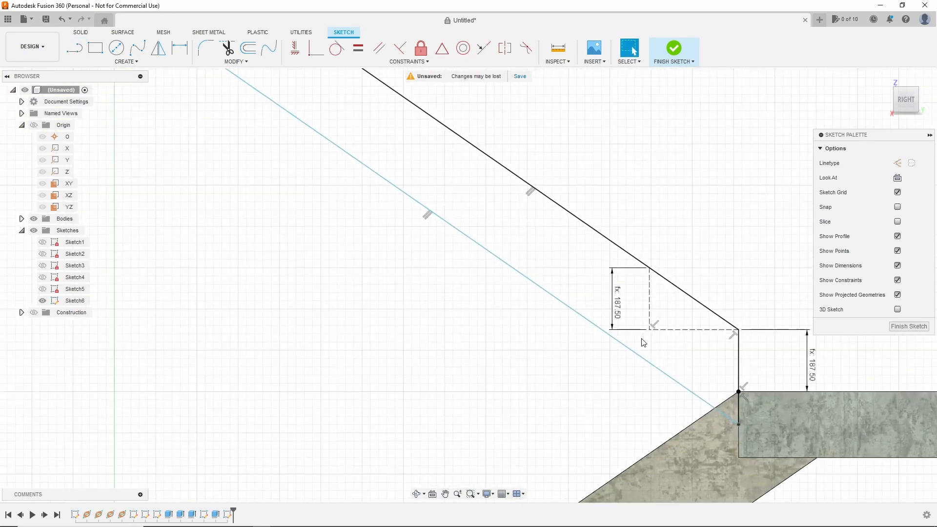
# Set the distance from the helper step's inner corner to the lower sloping line to 160 mm.
pyautogui.click(635, 353)
pyautogui.click(602, 367)
pyautogui.write('160')
pyautogui.press('Return')
# Attach the lower sloping line's end to the upper slab's bottom edge and close the profile along the slab's end and bottom edges.
pyautogui.scroll(4, 732, 444)
pyautogui.scroll(-6, 636, 383)
pyautogui.scroll(6, 411, 213)
pyautogui.press('Escape')
pyautogui.scroll(-3, 458, 293)
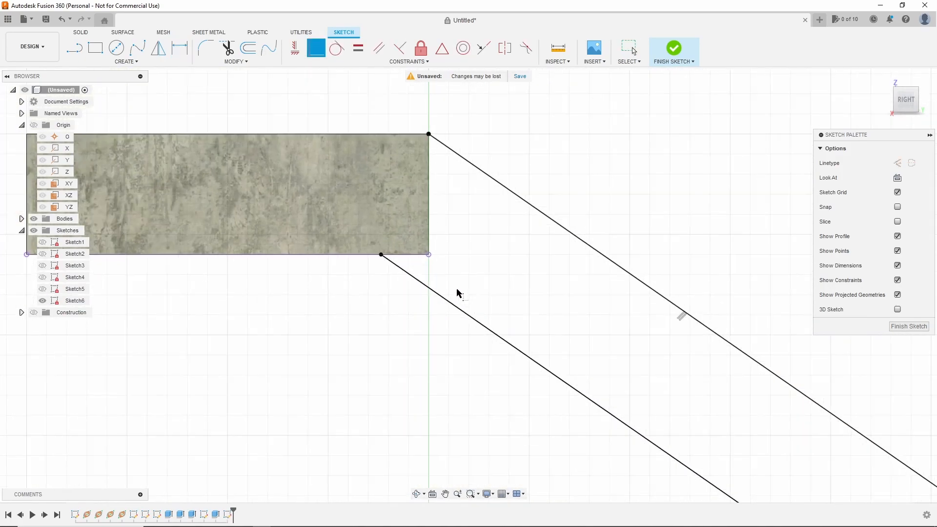
pyautogui.click(428, 254)
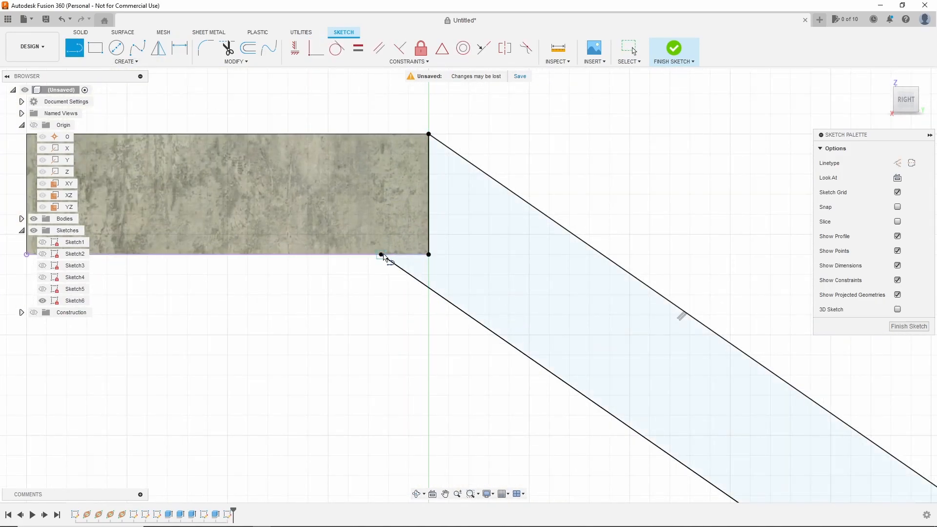
pyautogui.scroll(-6, 505, 277)
pyautogui.scroll(4, 640, 341)
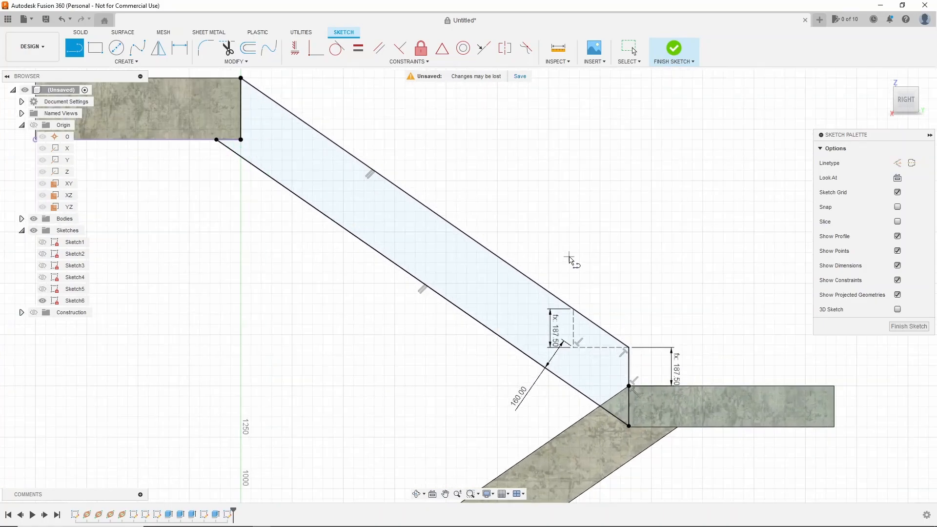
pyautogui.press('Escape')
# Finish the sketch and extrude the upper flight profile as a new body by -step_width.
pyautogui.scroll(-1, 610, 302)
pyautogui.keyDown('shift'); pyautogui.moveTo(722, 336); pyautogui.dragTo(671, 382, button='middle'); pyautogui.keyUp('shift')
pyautogui.scroll(-1, 732, 358)
pyautogui.click(889, 327)
pyautogui.write('e')
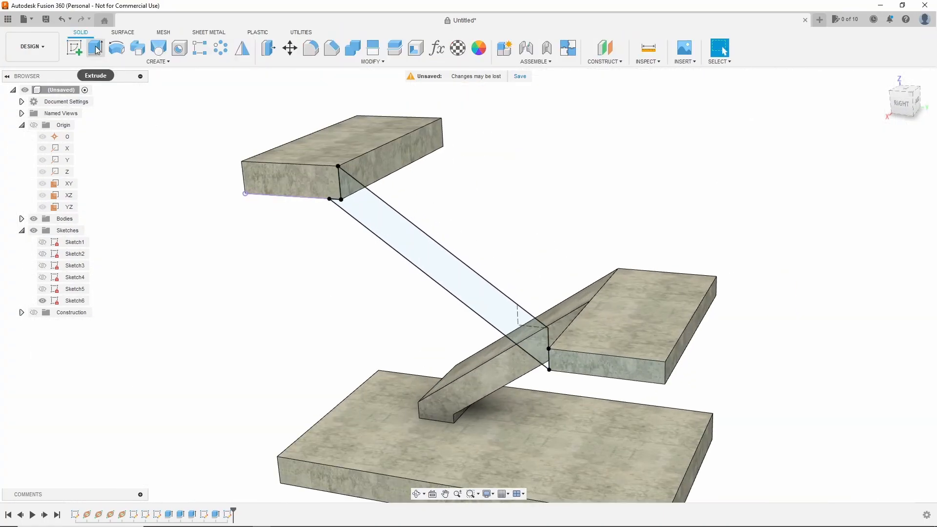
pyautogui.write('-ste')
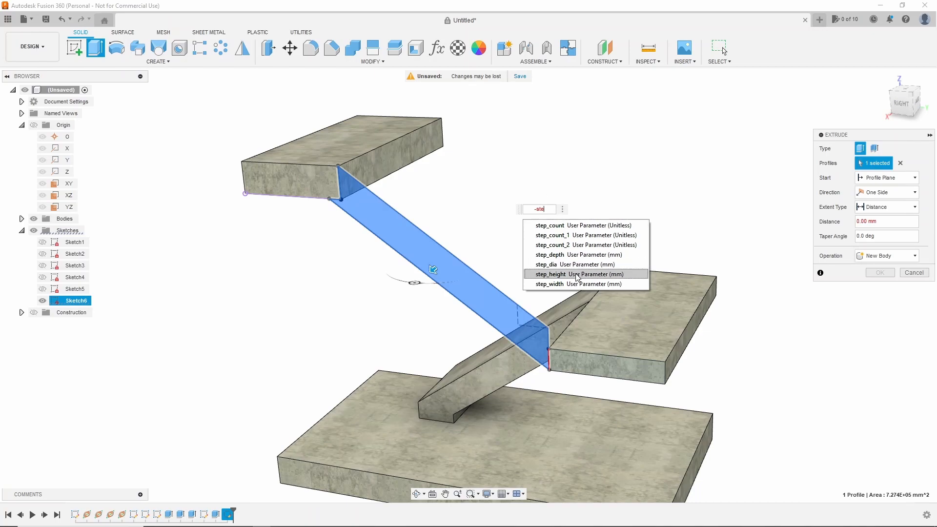
pyautogui.click(568, 285)
pyautogui.click(880, 273)
# Sketch a rectangle on the lower flight's side face from the foot's upper front corner to a point on the upper sloping edge.
pyautogui.keyDown('shift'); pyautogui.moveTo(454, 327); pyautogui.dragTo(508, 313, button='middle'); pyautogui.keyUp('shift')
pyautogui.scroll(5, 508, 312)
pyautogui.click(431, 341)
pyautogui.click(74, 47)
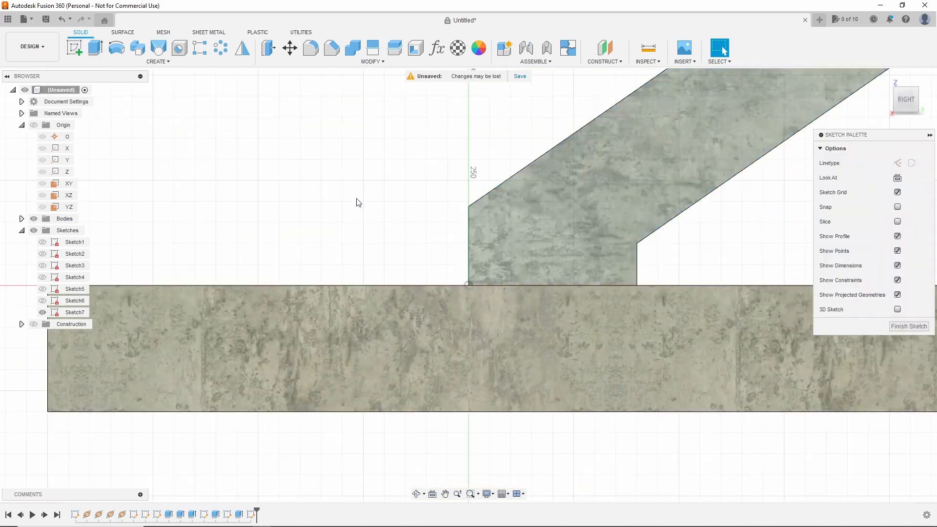
pyautogui.click(517, 177)
pyautogui.click(95, 47)
pyautogui.click(469, 206)
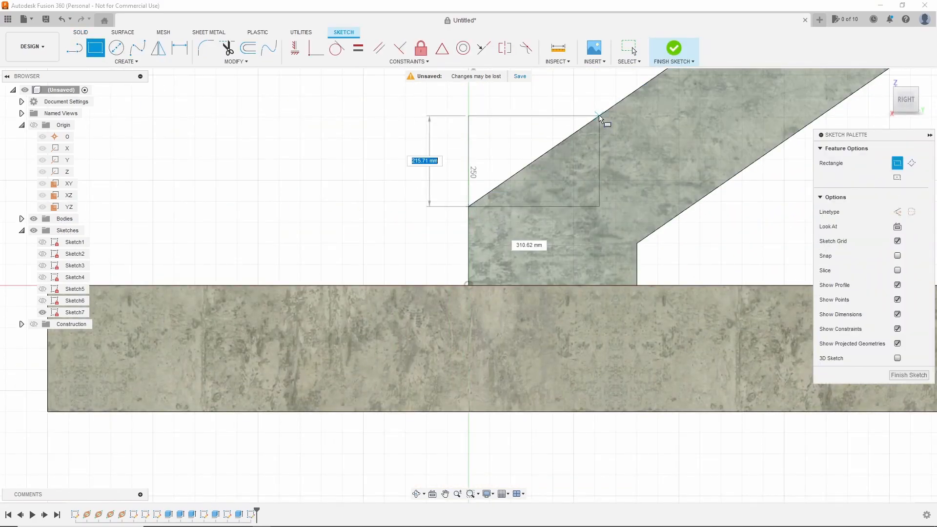
pyautogui.click(599, 115)
# Dimension the rectangle's vertical side with the parameter step_height.
pyautogui.moveTo(599, 115); pyautogui.dragTo(586, 203, button='middle')
pyautogui.scroll(1, 586, 203)
pyautogui.scroll(1, 589, 134)
pyautogui.press('Escape')
pyautogui.click(406, 279)
pyautogui.click(354, 289)
pyautogui.write('ste')
pyautogui.click(383, 350)
pyautogui.press('Return')
# Finish the sketch and extrude both halves of the rectangle as a cut across the flight's full width.
pyautogui.click(889, 327)
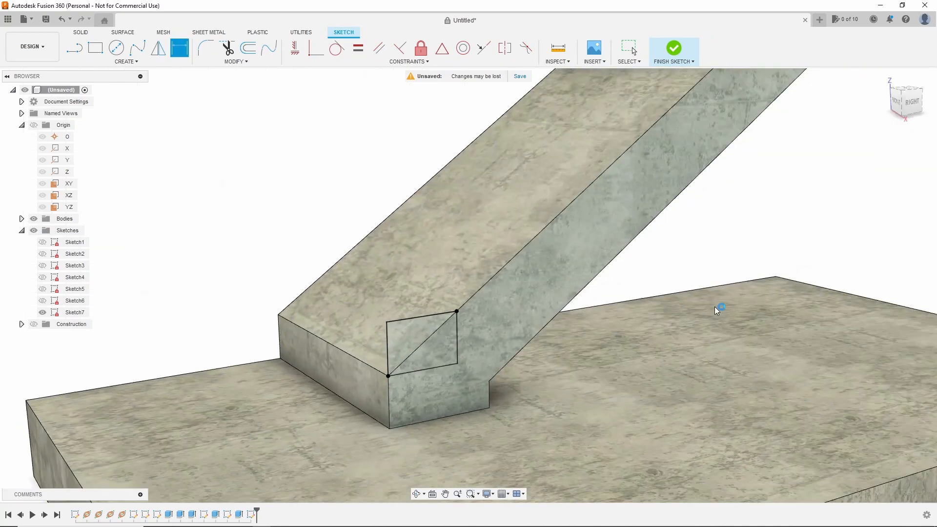
pyautogui.press('e')
pyautogui.click(401, 349)
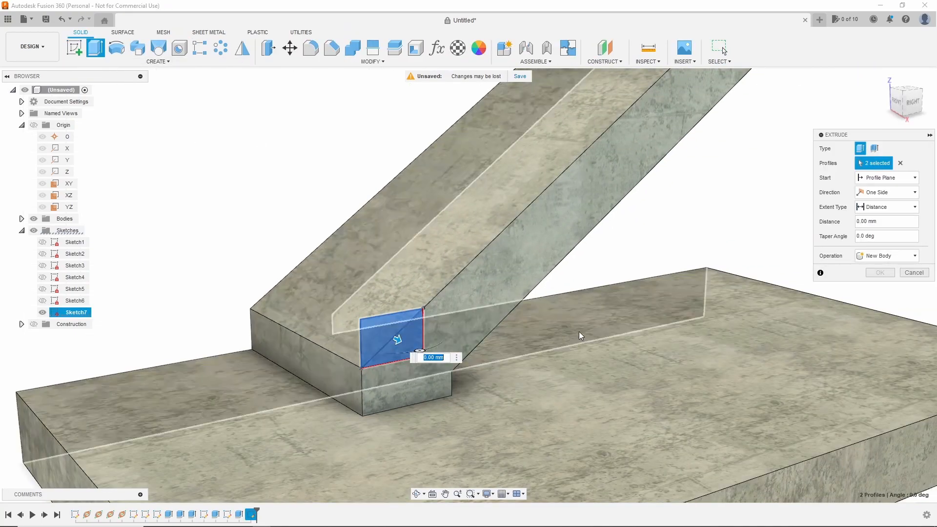
pyautogui.moveTo(397, 340); pyautogui.dragTo(217, 255)
pyautogui.click(879, 287)
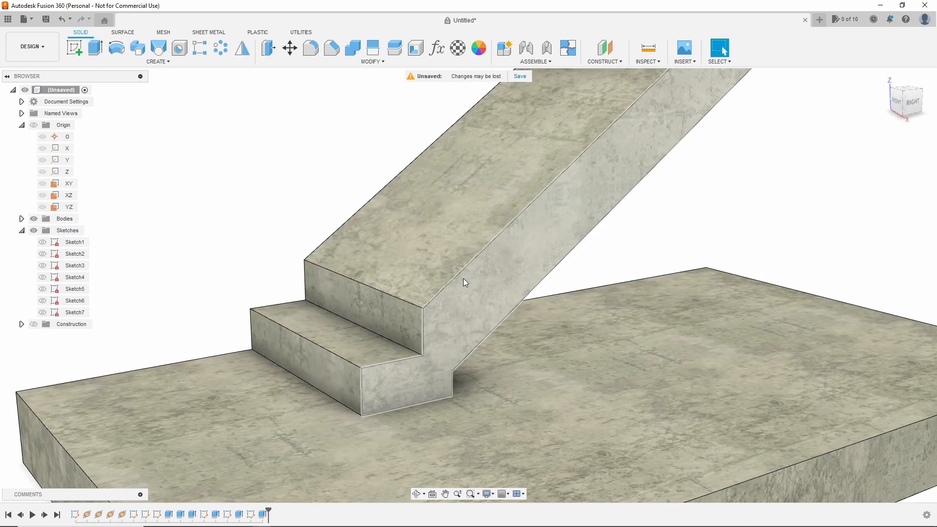
# Set up a rectangular feature pattern of the step cut along the flight's lower sloping edge with the distance step_dia.
pyautogui.scroll(1, 487, 277)
pyautogui.scroll(-4, 394, 294)
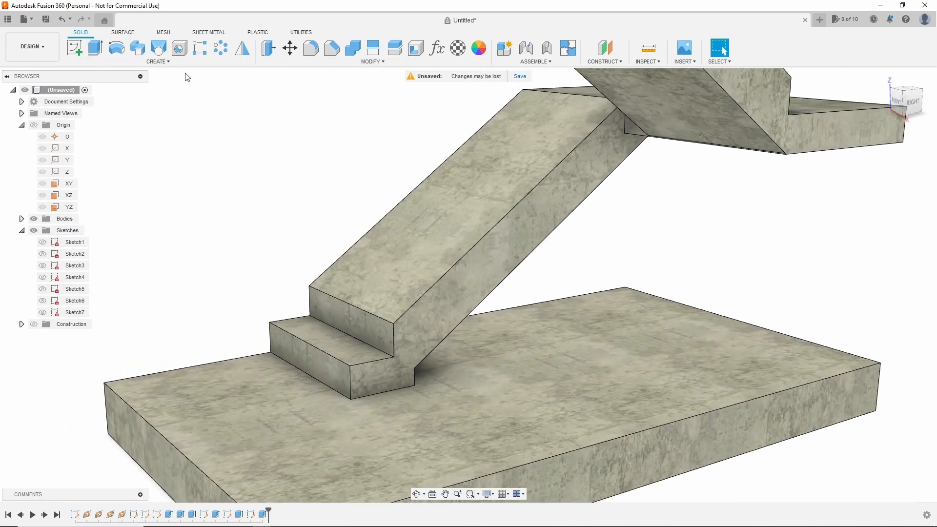
pyautogui.click(200, 47)
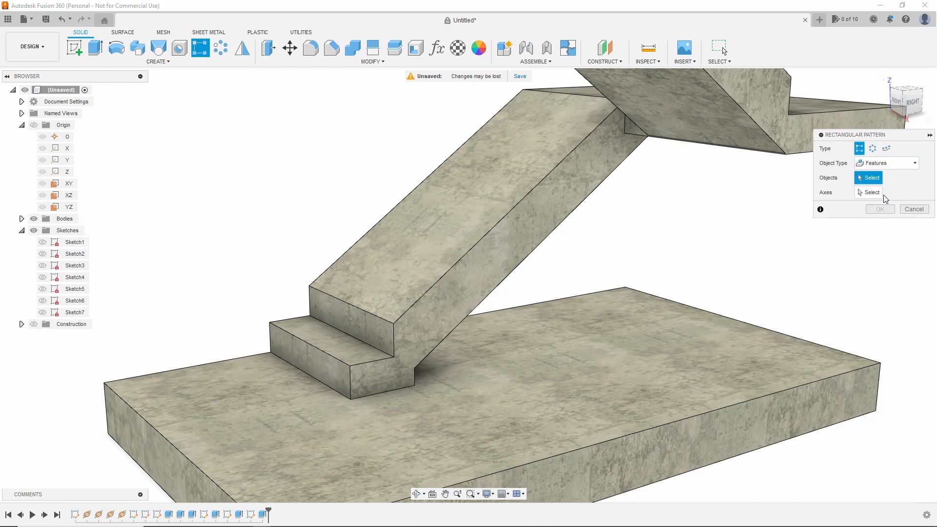
pyautogui.click(378, 335)
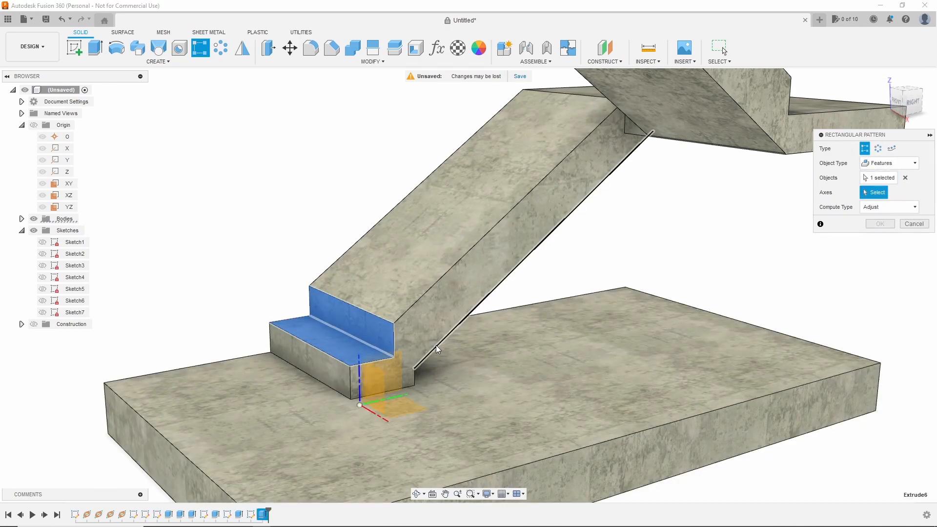
pyautogui.click(513, 282)
pyautogui.write('ste')
pyautogui.click(606, 364)
pyautogui.keyDown('shift'); pyautogui.moveTo(561, 295); pyautogui.dragTo(518, 249, button='middle'); pyautogui.keyUp('shift')
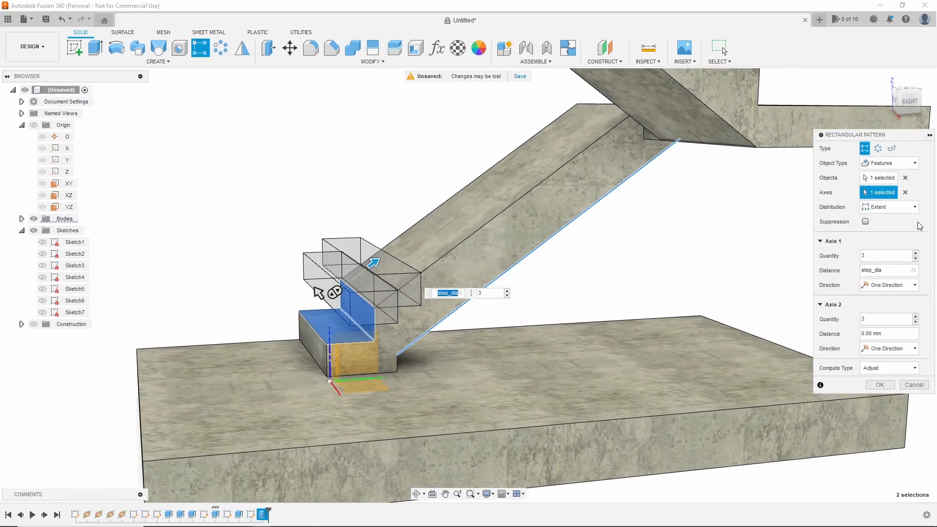
# Change the pattern's distribution to Spacing and set its Axis 1 distance to step_dia.
pyautogui.click(907, 207)
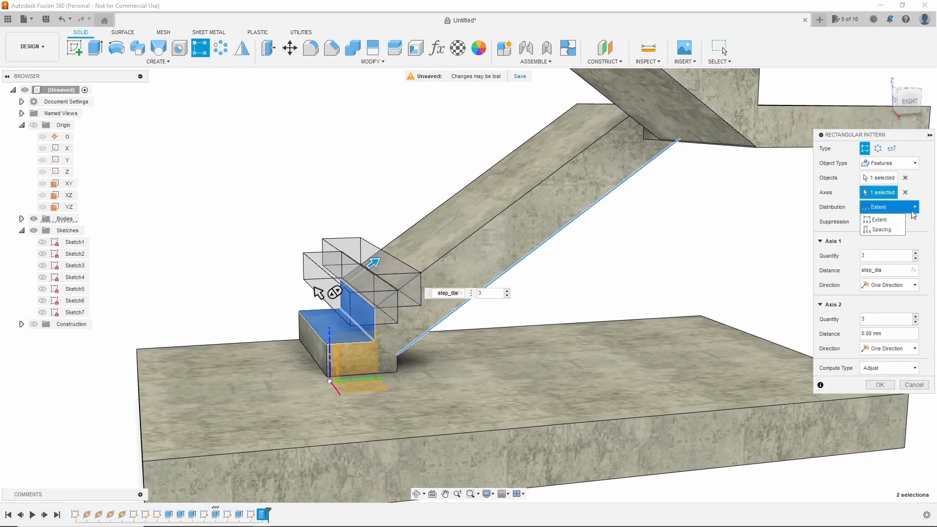
pyautogui.click(882, 230)
pyautogui.doubleClick(890, 269)
pyautogui.write('ste')
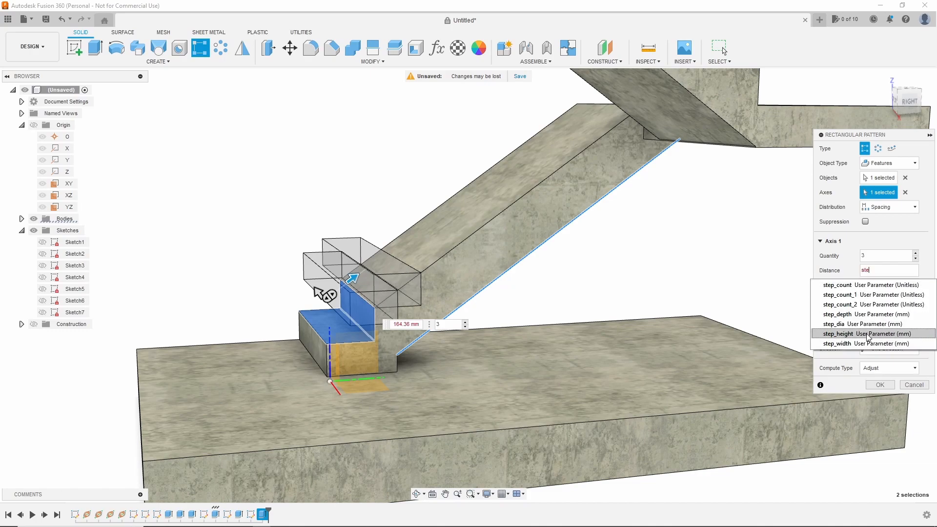
pyautogui.click(861, 324)
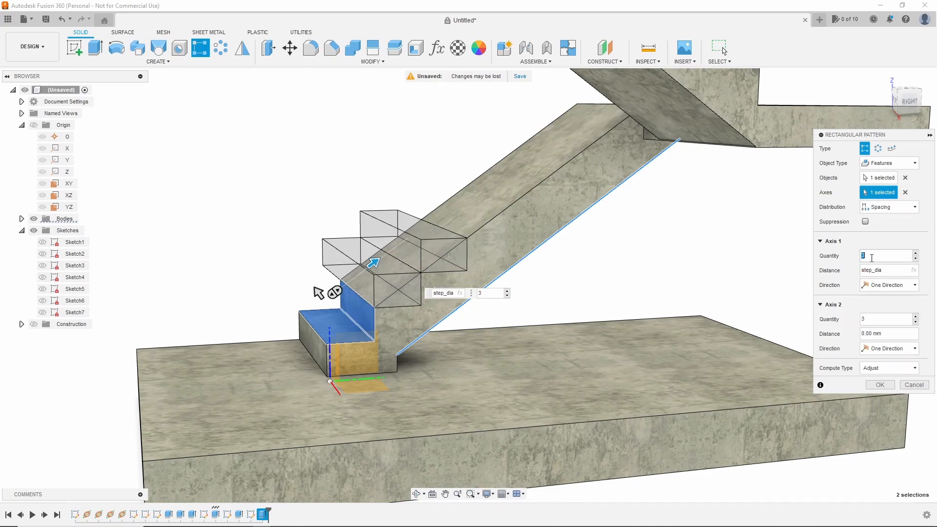
# Set the pattern's Axis 1 quantity to step_count_1-1 and complete the step pattern on the lower flight.
pyautogui.write('ste')
pyautogui.click(872, 281)
pyautogui.write('-')
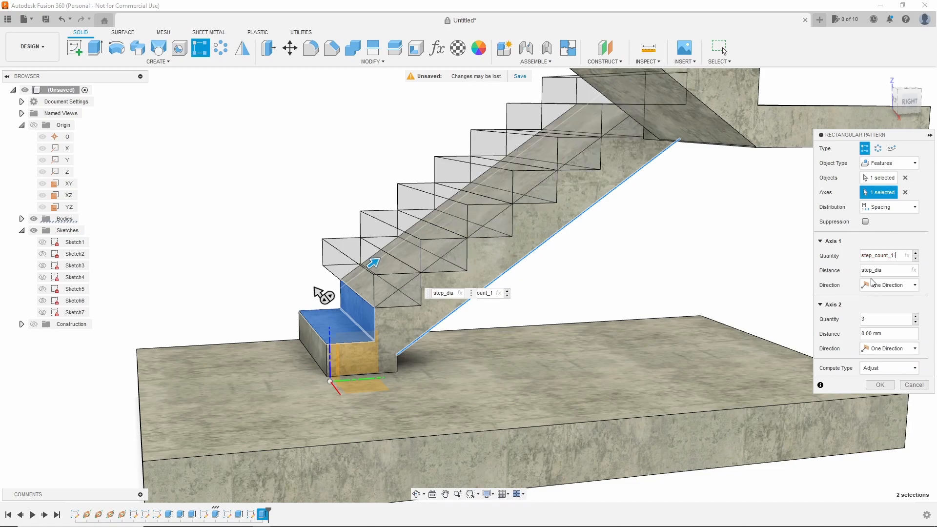
pyautogui.write('1')
pyautogui.keyDown('shift'); pyautogui.moveTo(538, 205); pyautogui.dragTo(568, 220, button='middle'); pyautogui.keyUp('shift')
pyautogui.click(878, 385)
# Sketch a rectangle on the upper flight's side face, from its lower top corner to a point on the upper sloping edge.
pyautogui.scroll(-3, 583, 239)
pyautogui.keyDown('shift'); pyautogui.moveTo(581, 254); pyautogui.dragTo(527, 151, button='middle'); pyautogui.keyUp('shift')
pyautogui.scroll(5, 512, 171)
pyautogui.scroll(3, 512, 172)
pyautogui.click(491, 200)
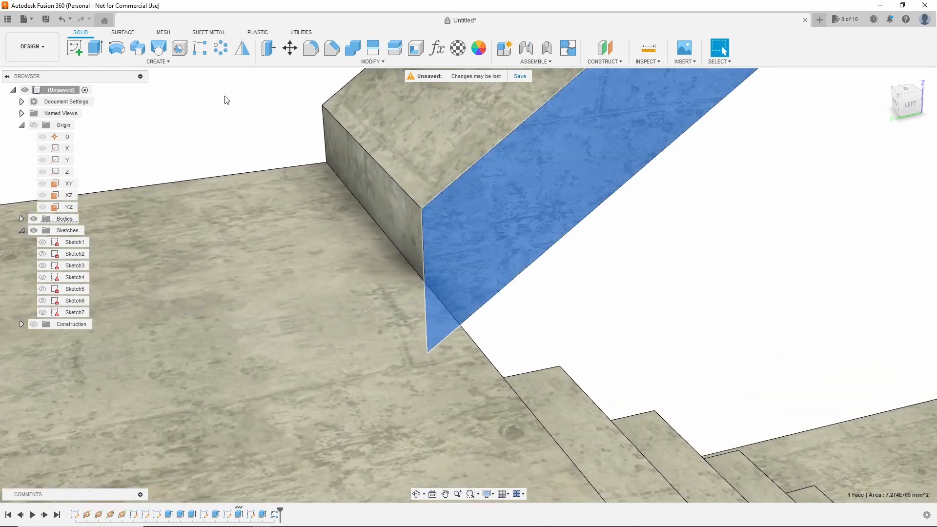
pyautogui.click(74, 48)
pyautogui.scroll(-5, 595, 316)
pyautogui.scroll(5, 597, 319)
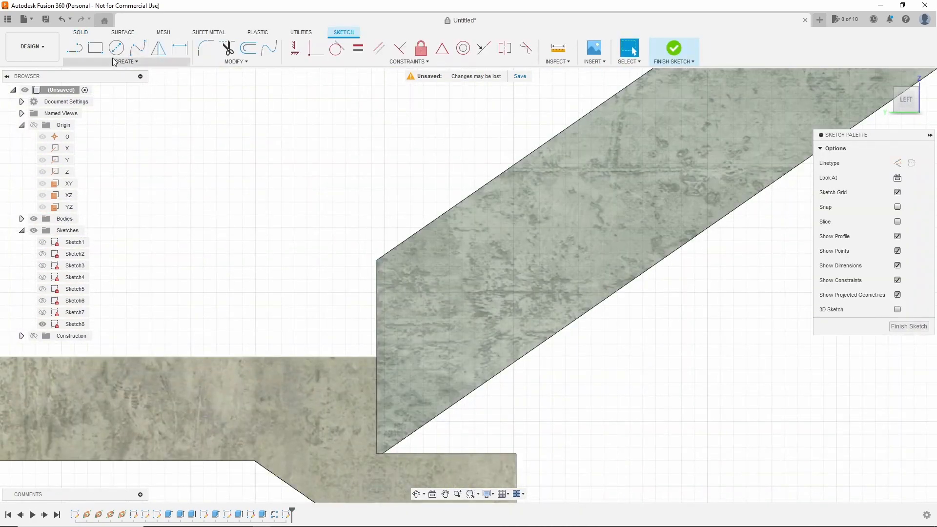
pyautogui.press('r')
pyautogui.click(376, 260)
pyautogui.click(531, 153)
# Dimension the vertical side of the upper flight's step rectangle with the parameter step_height.
pyautogui.press('d')
pyautogui.click(376, 205)
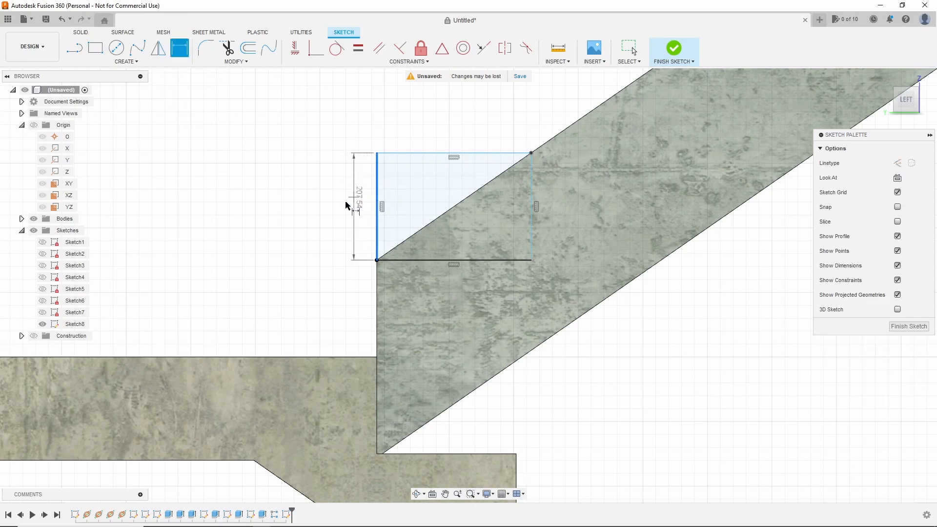
pyautogui.click(344, 204)
pyautogui.write('ste')
pyautogui.click(398, 269)
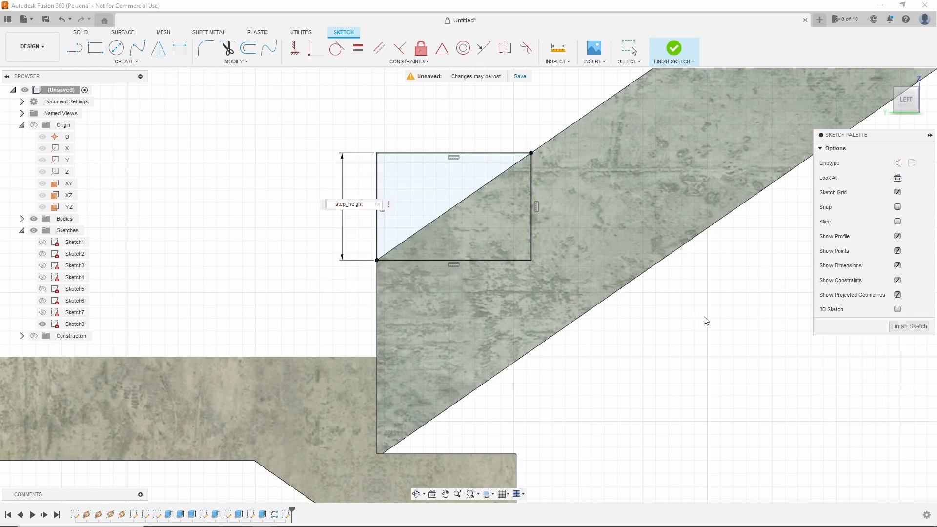
# Finish the sketch and extrude both halves of the rectangle through the upper flight by the distance stair_width.
pyautogui.click(916, 330)
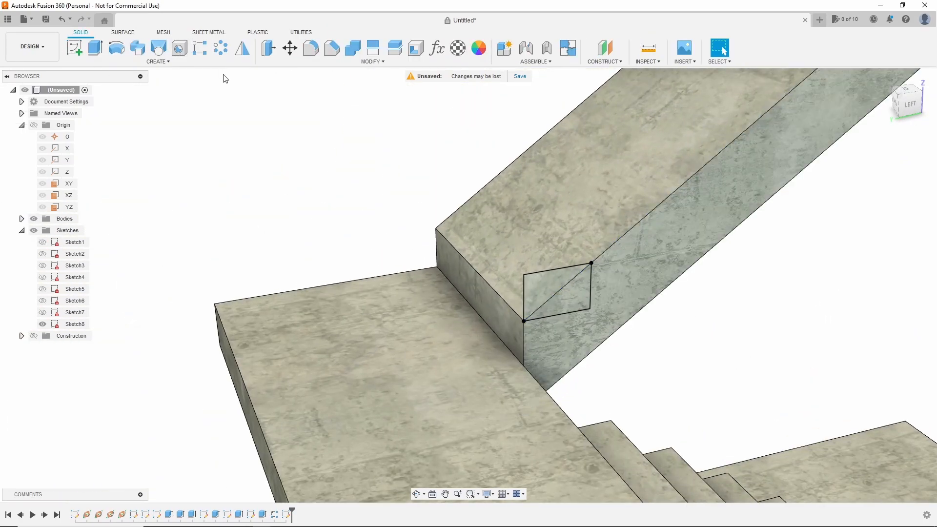
pyautogui.click(95, 48)
pyautogui.click(576, 298)
pyautogui.click(568, 280)
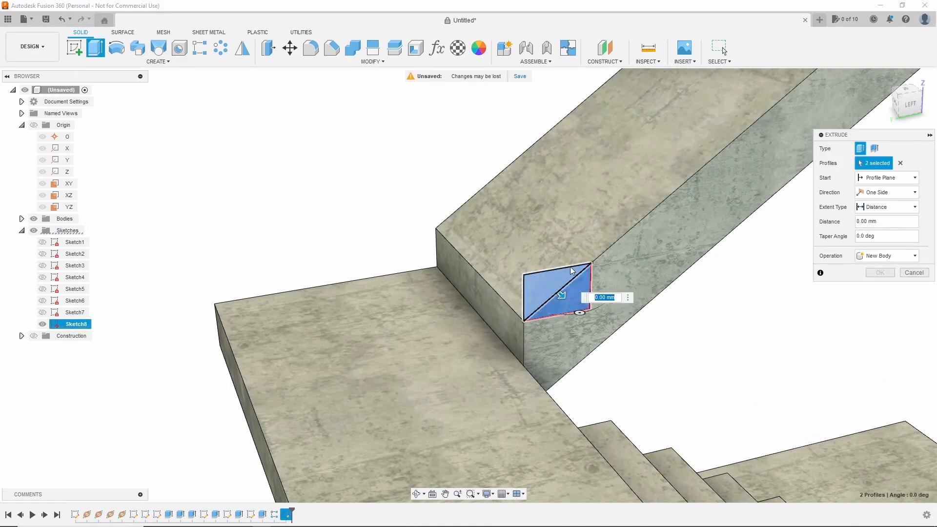
pyautogui.write('stair_width')
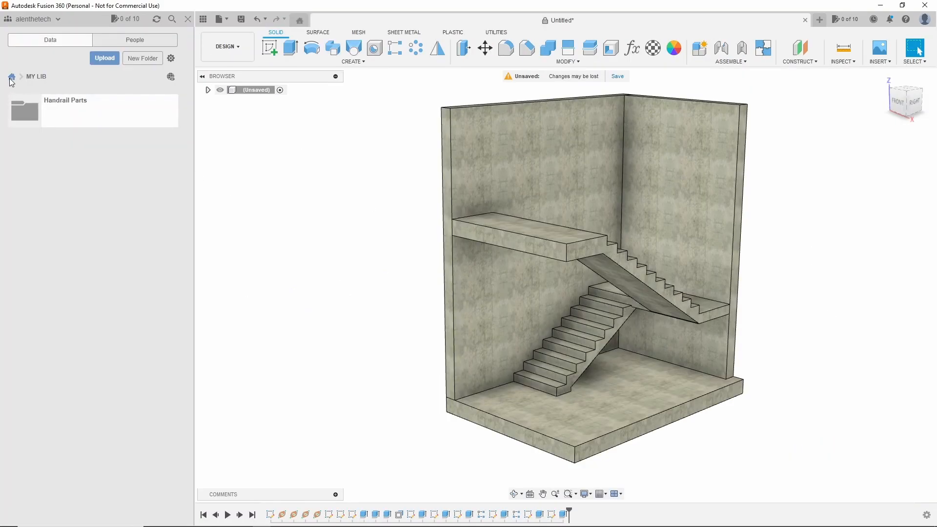
# Open the project named New Project and start saving the design under the name Concrete Staircase.
pyautogui.click(11, 77)
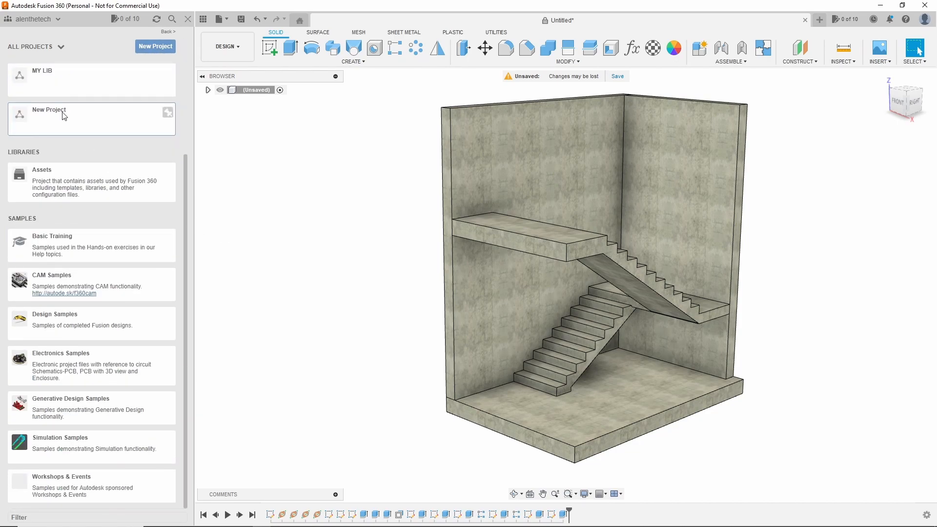
pyautogui.click(89, 125)
pyautogui.click(241, 21)
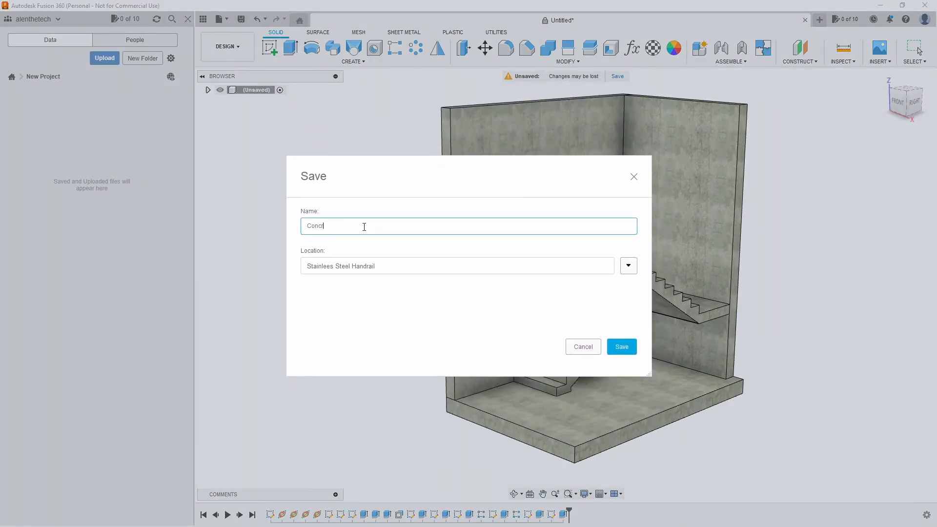
pyautogui.write('Concrete Staircase')
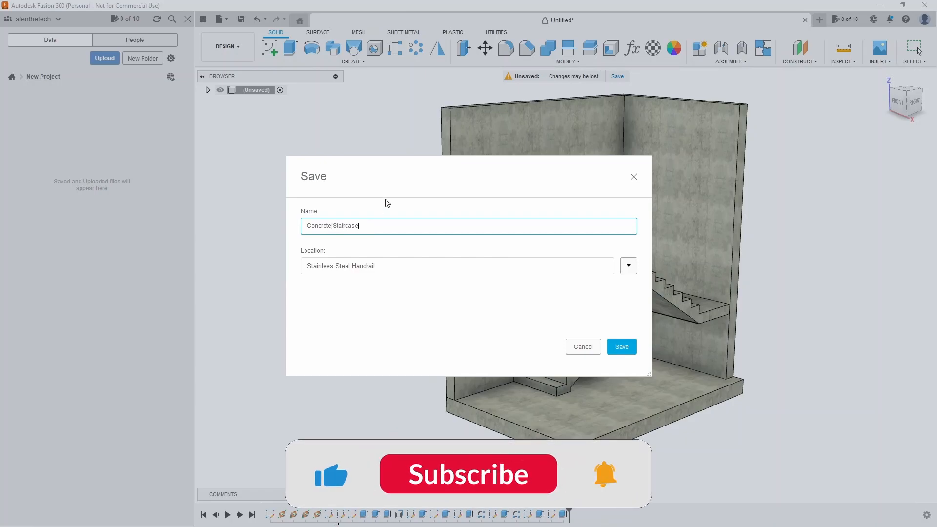